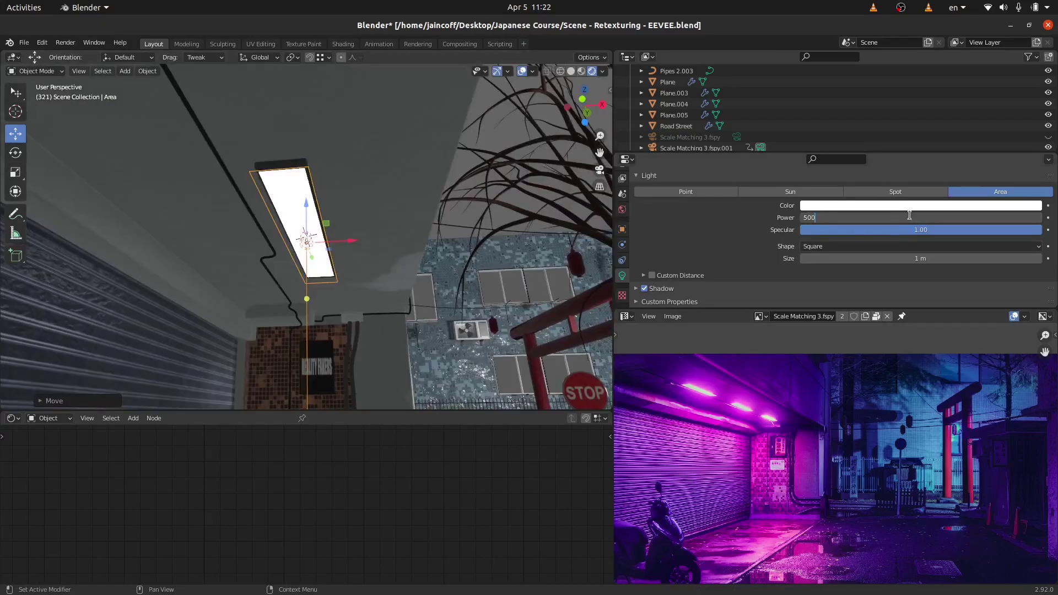
# Set the area light's power to 500 W and open its light colour for editing.
pyautogui.press('Return')
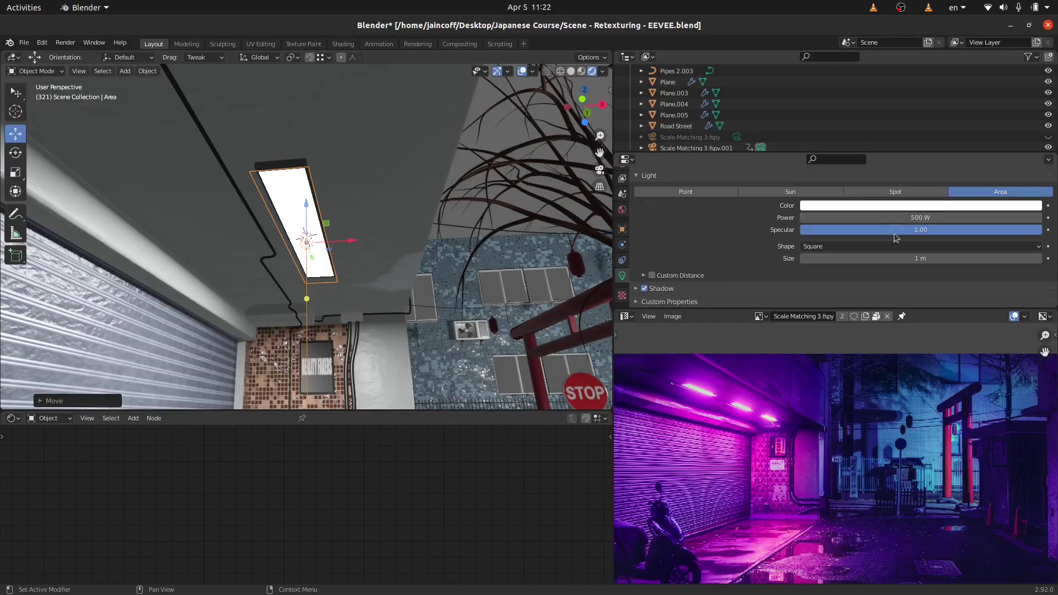
pyautogui.click(910, 205)
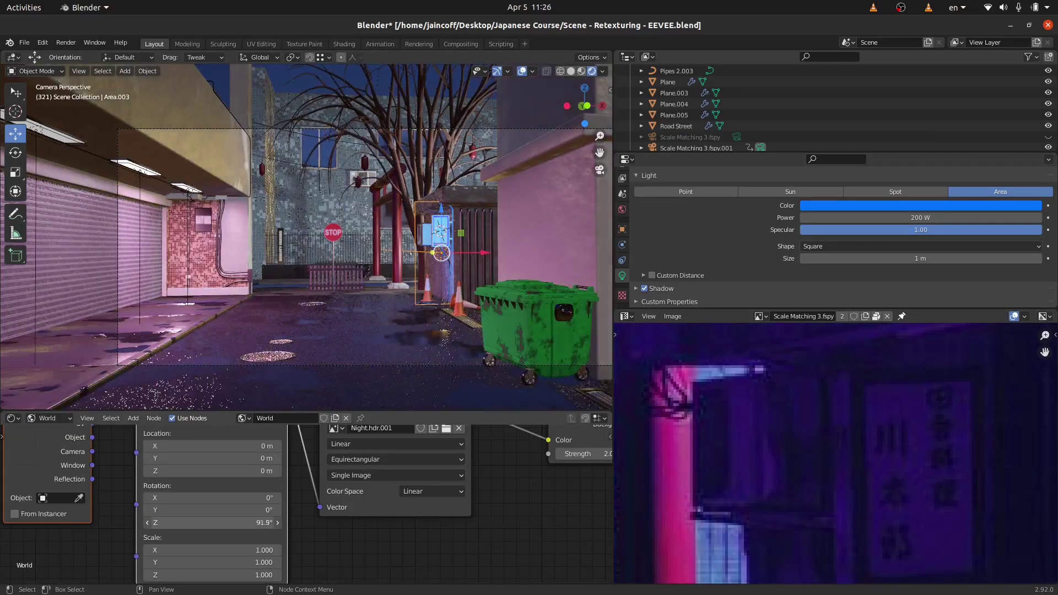
# Reduce the Z rotation of the night environment texture's mapping in the world nodes.
pyautogui.moveTo(220, 523); pyautogui.dragTo(194, 523)
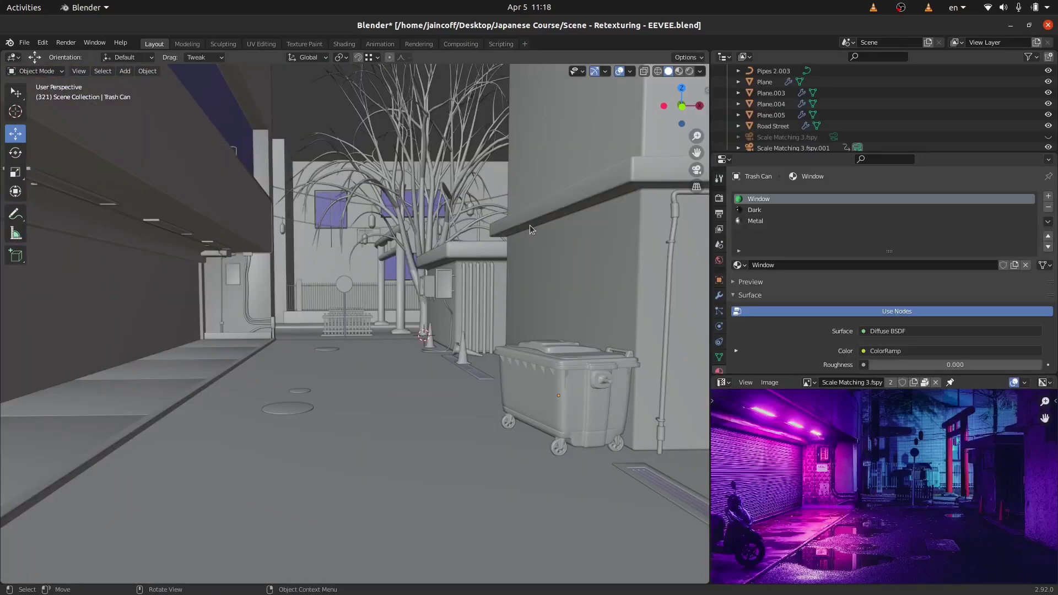
# Show the scene's Eevee render settings and switch the viewport to rendered shading.
pyautogui.click(719, 198)
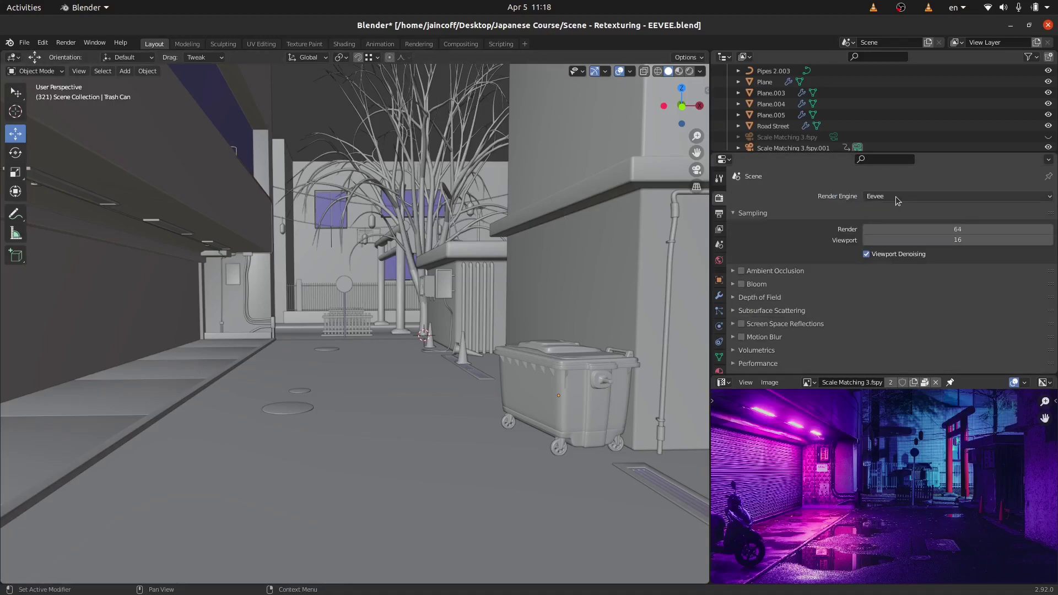
pyautogui.press('z')
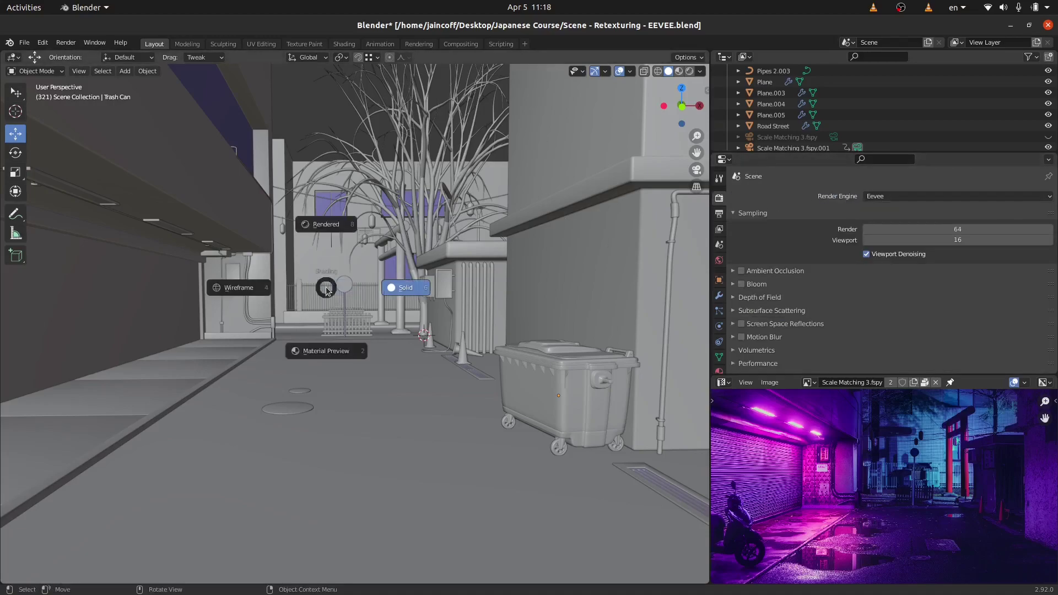
pyautogui.click(326, 224)
pyautogui.moveTo(437, 300)
pyautogui.mouseDown(button='middle')
pyautogui.moveTo(439, 312)
pyautogui.moveTo(455, 312)
pyautogui.moveTo(445, 292)
pyautogui.moveTo(416, 319)
pyautogui.moveTo(414, 362)
pyautogui.moveTo(525, 353)
pyautogui.moveTo(315, 300)
pyautogui.moveTo(253, 307)
pyautogui.moveTo(312, 319)
pyautogui.moveTo(341, 360)
pyautogui.moveTo(337, 307)
pyautogui.mouseUp(button='middle')
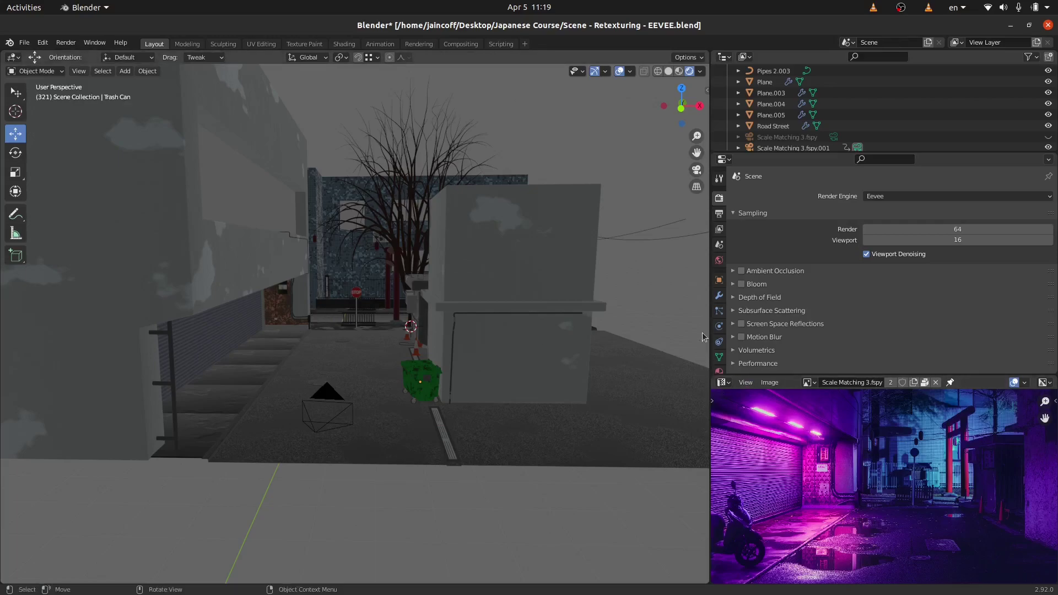
# Enlarge the reference image area and frame the reference on the torii gate and the blue-lit building.
pyautogui.moveTo(708, 332); pyautogui.dragTo(614, 332)
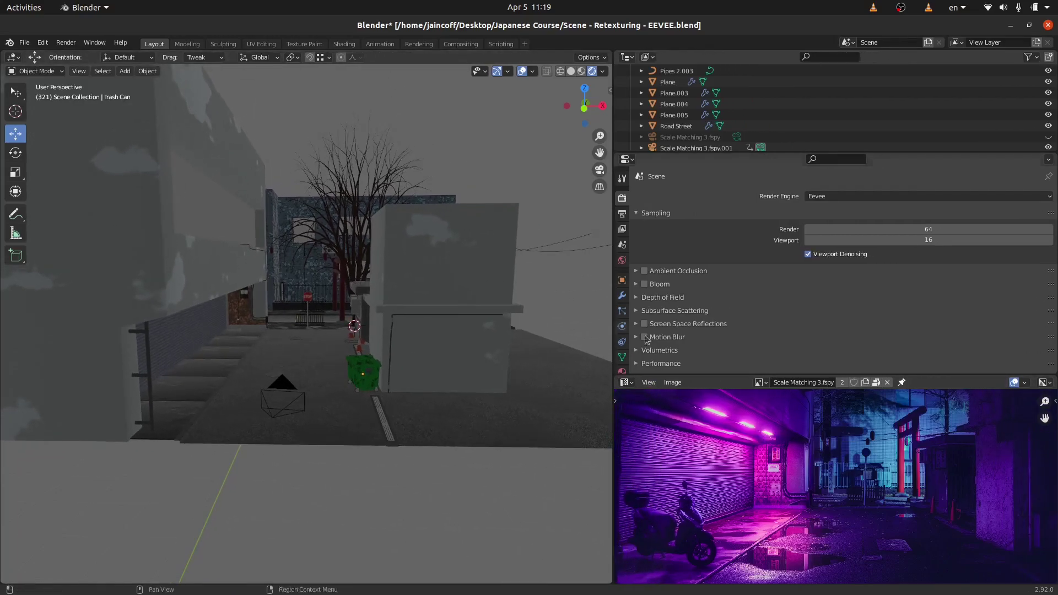
pyautogui.moveTo(803, 377); pyautogui.dragTo(804, 310)
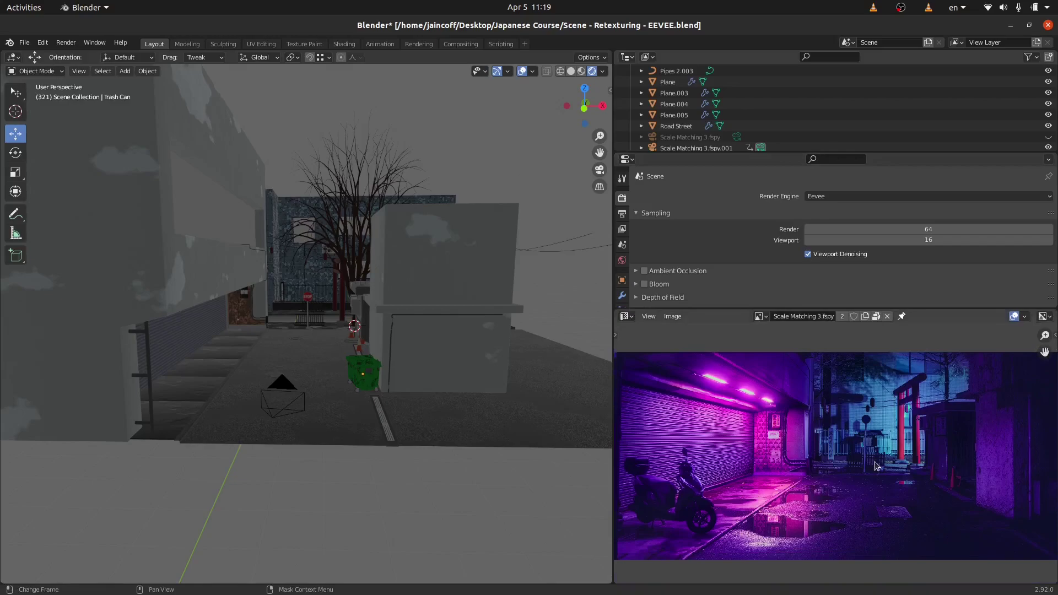
pyautogui.scroll(4, 883, 463)
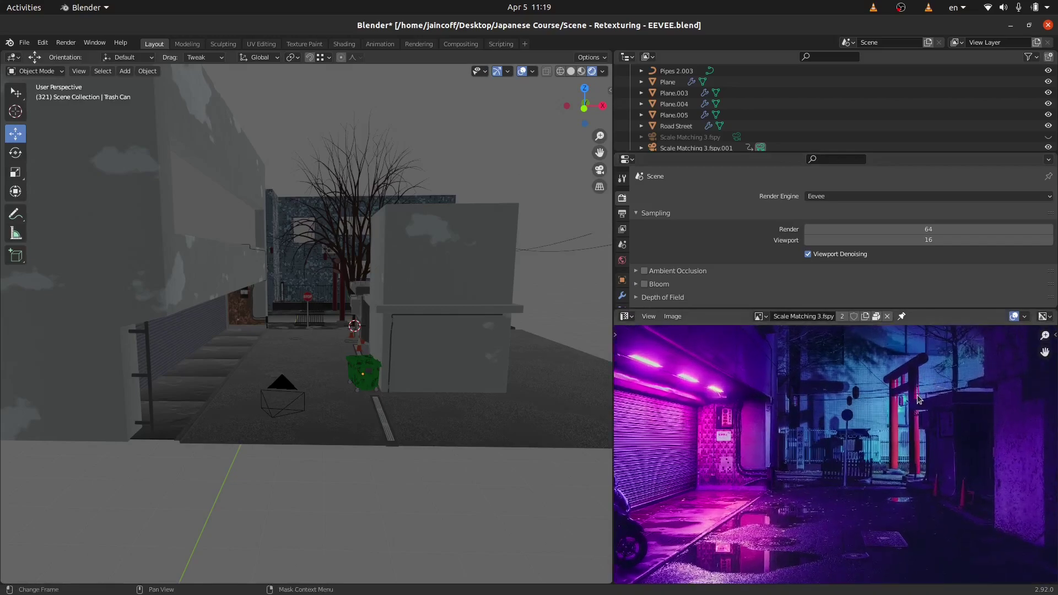
pyautogui.moveTo(900, 433); pyautogui.dragTo(893, 445, button='middle')
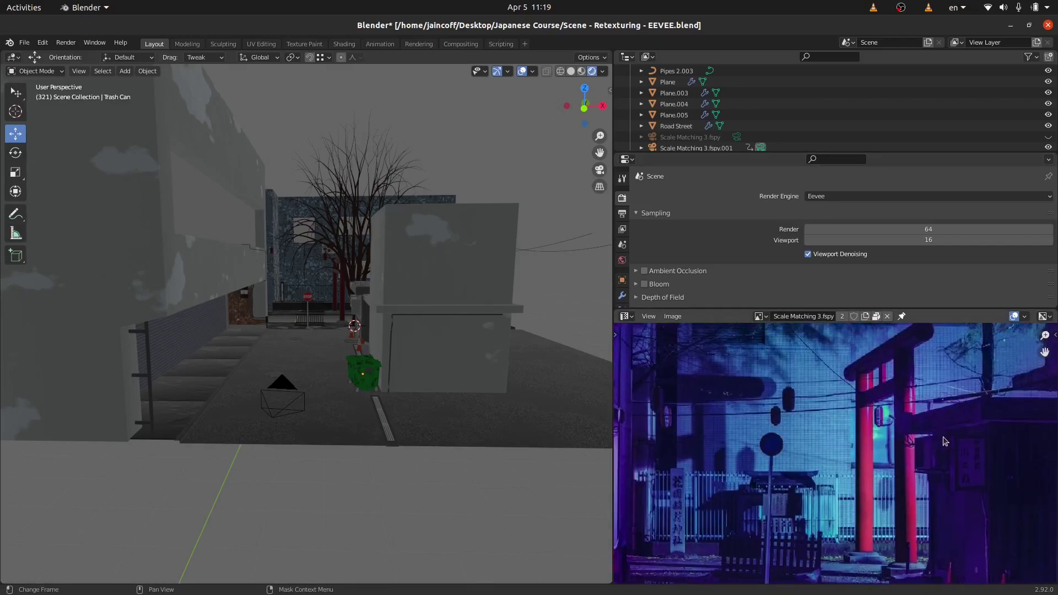
pyautogui.moveTo(816, 426); pyautogui.dragTo(819, 439, button='middle')
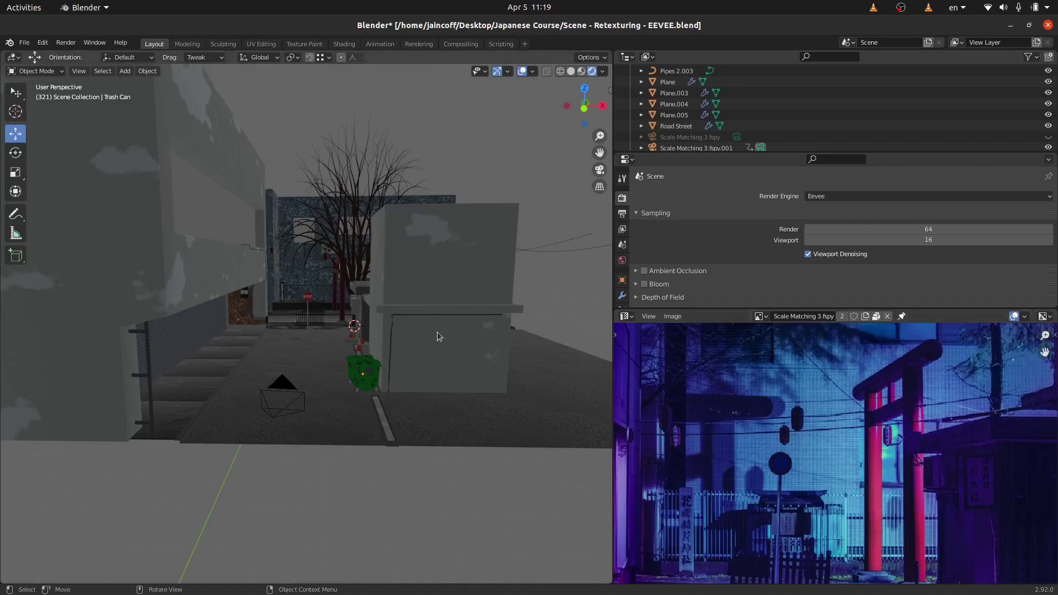
# Snap the 3D cursor to the centre of the end face of the low stone building near the tree.
pyautogui.moveTo(437, 333); pyautogui.dragTo(293, 319, button='middle')
pyautogui.click(272, 366)
pyautogui.scroll(3, 285, 337)
pyautogui.press('Tab')
pyautogui.click(277, 323)
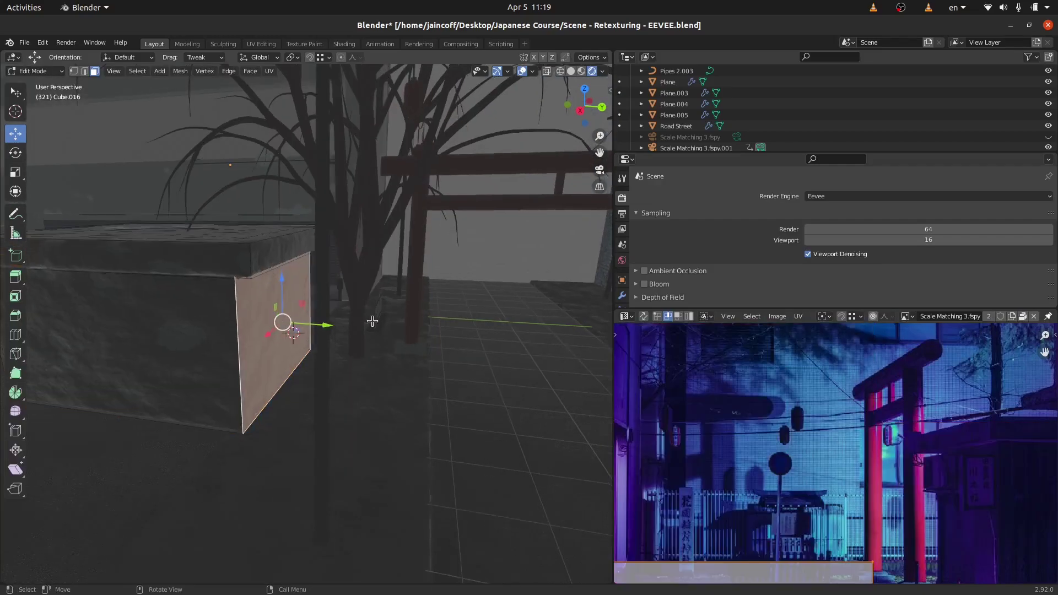
pyautogui.hotkey('shift', 's')
pyautogui.click(377, 369)
pyautogui.press('Tab')
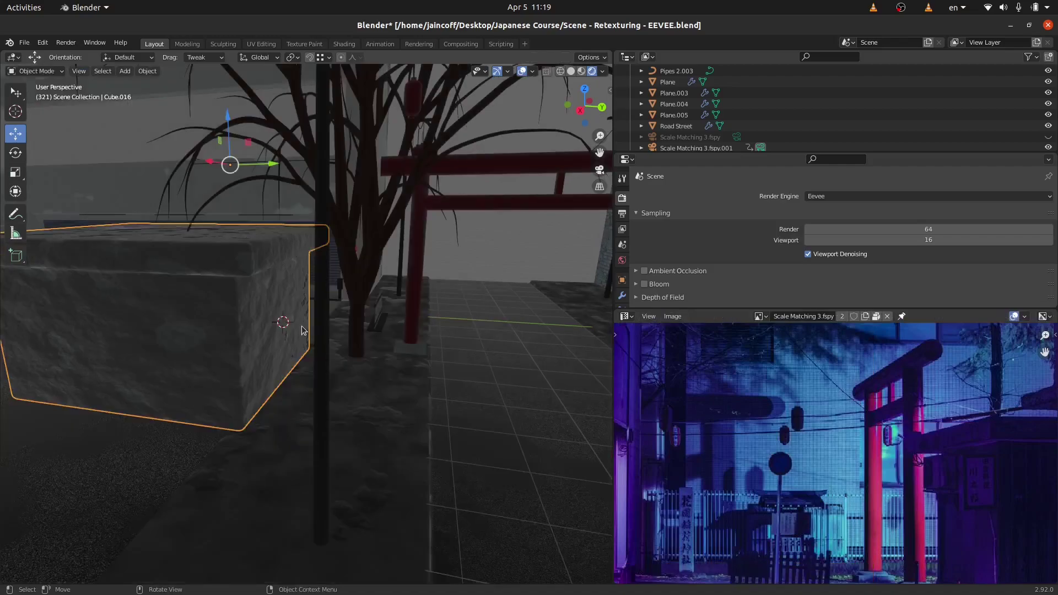
# Add a point light at the 3D cursor and move it along Y, away from the stone wall.
pyautogui.hotkey('shift', 'a')
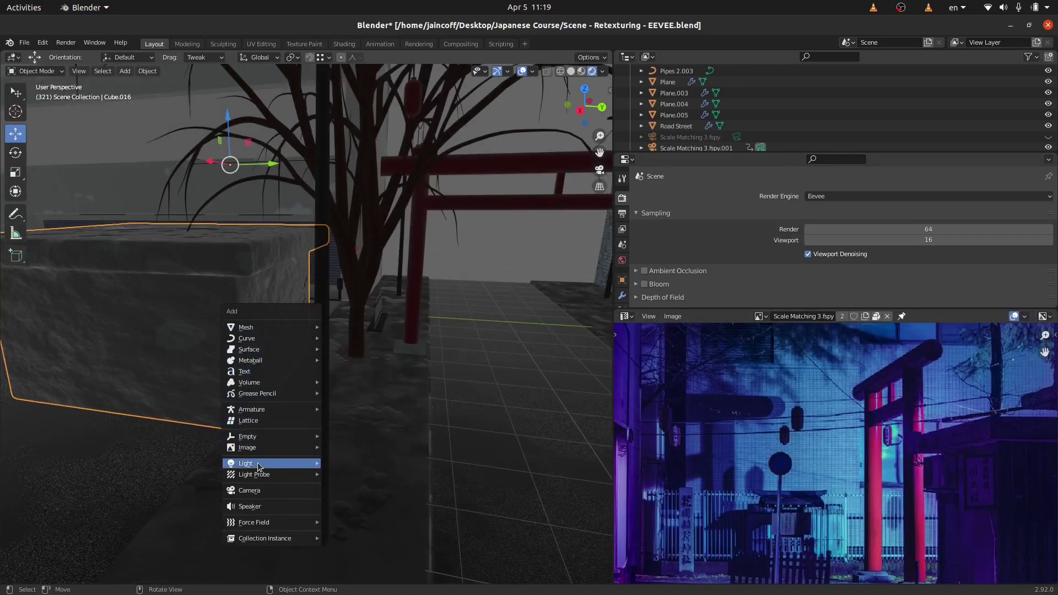
pyautogui.moveTo(260, 466)
pyautogui.click(369, 466)
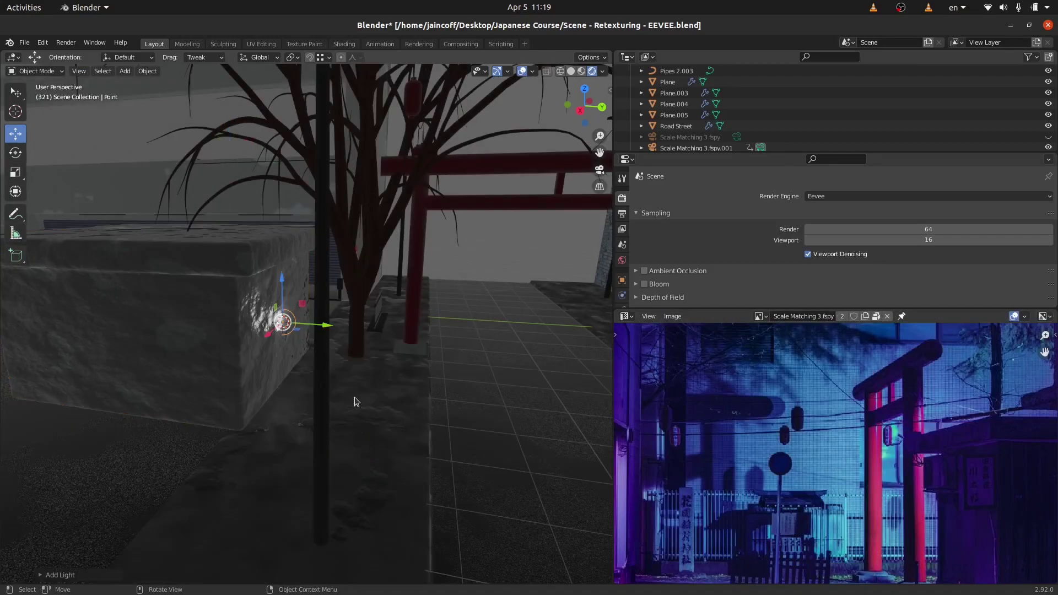
pyautogui.moveTo(331, 330); pyautogui.dragTo(367, 331)
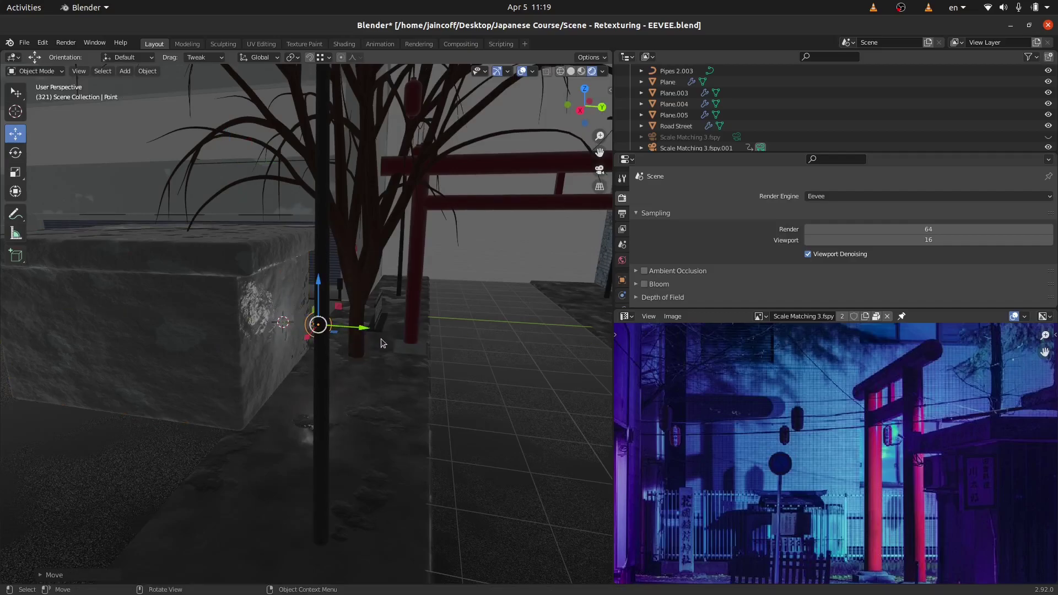
pyautogui.moveTo(247, 346); pyautogui.dragTo(259, 356, button='middle')
pyautogui.scroll(-2, 623, 254)
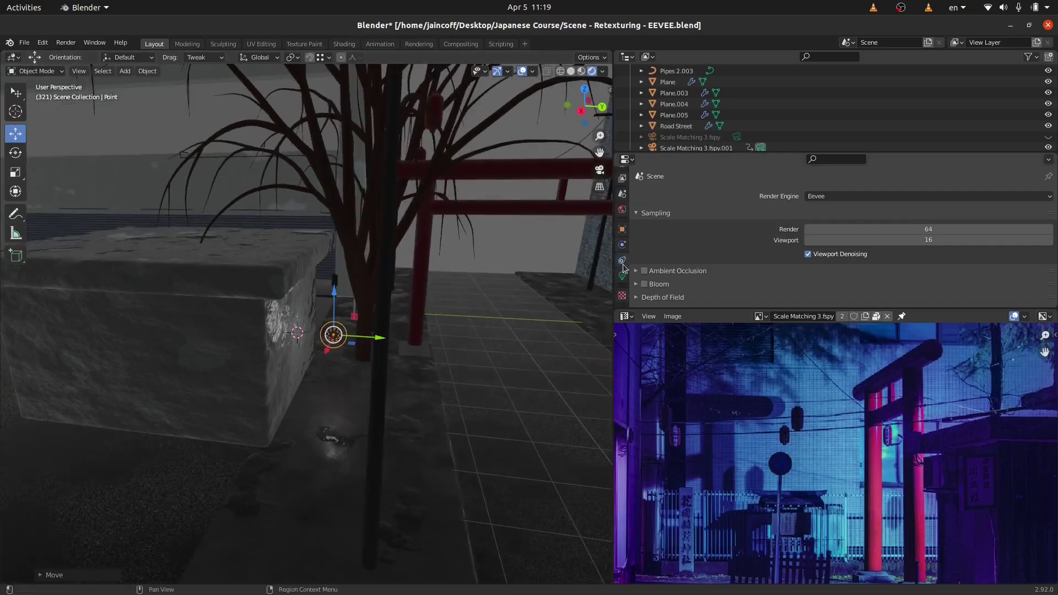
# Set the point light's power to 1000 W, view its effect around the gate, and raise it to 2500 W.
pyautogui.click(622, 276)
pyautogui.click(869, 269)
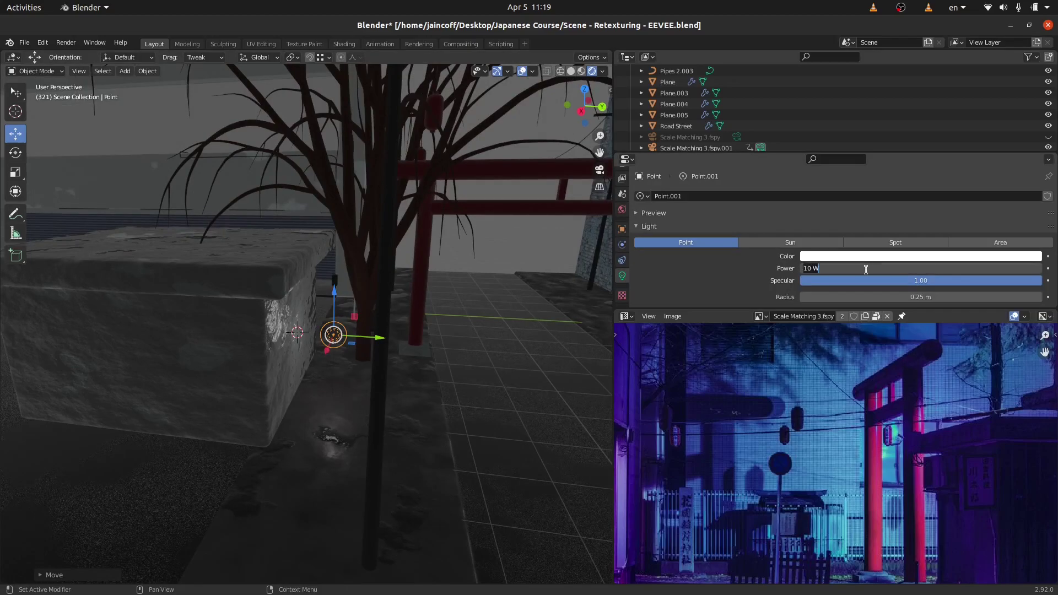
pyautogui.press('Return')
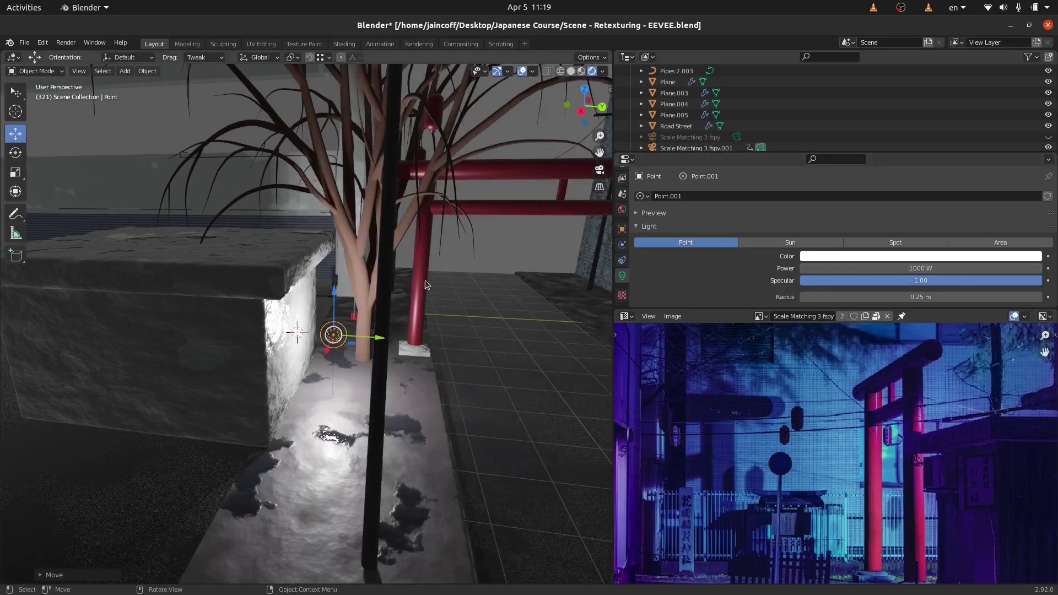
pyautogui.moveTo(425, 280); pyautogui.dragTo(279, 277, button='middle')
pyautogui.scroll(4, 270, 254)
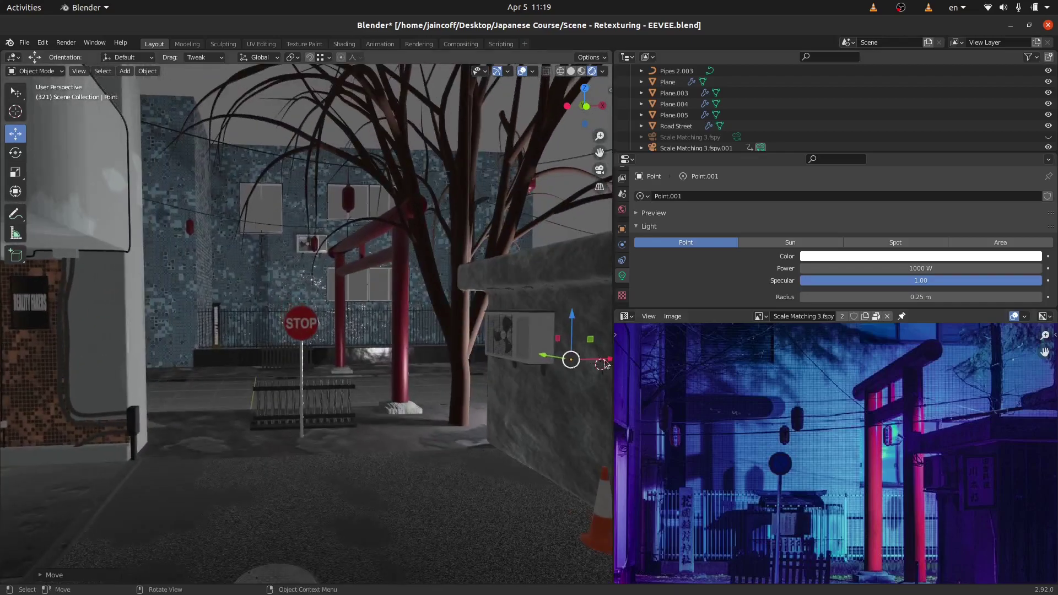
pyautogui.doubleClick(908, 268)
pyautogui.write('2')
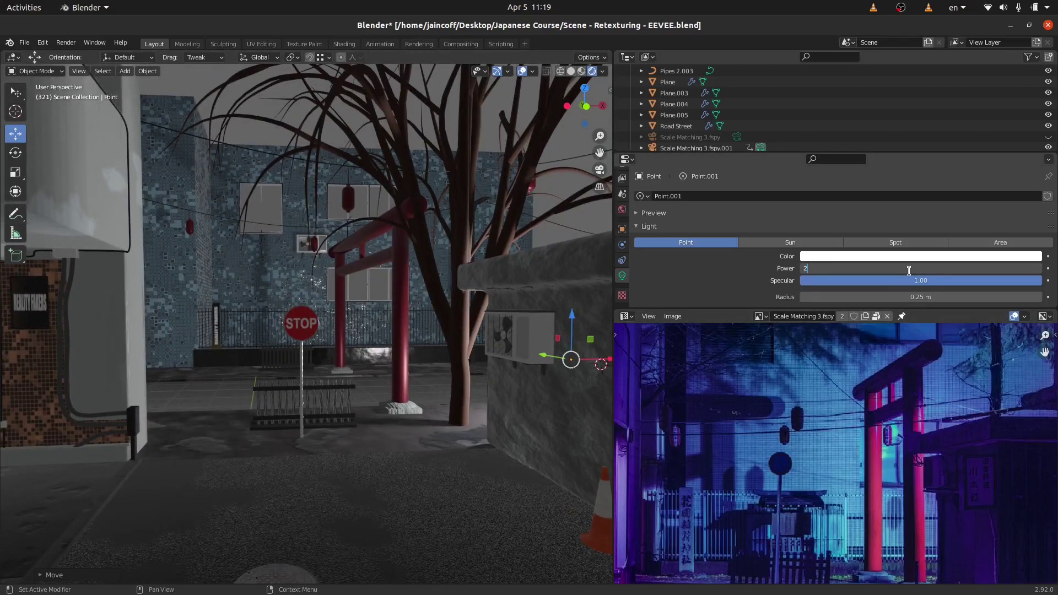
pyautogui.write('500')
pyautogui.press('Return')
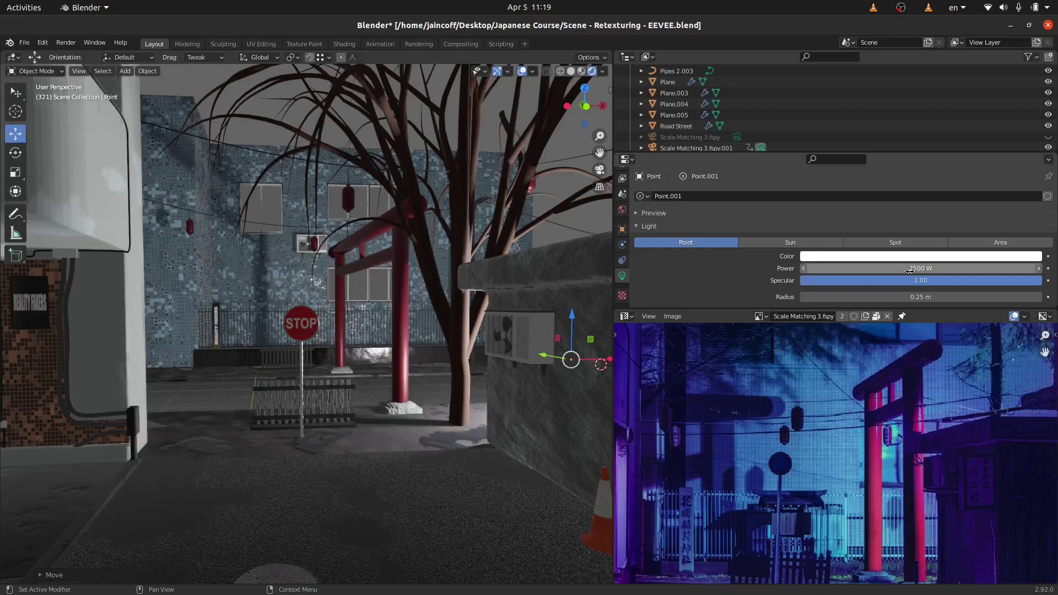
pyautogui.moveTo(343, 332); pyautogui.dragTo(338, 334, button='middle')
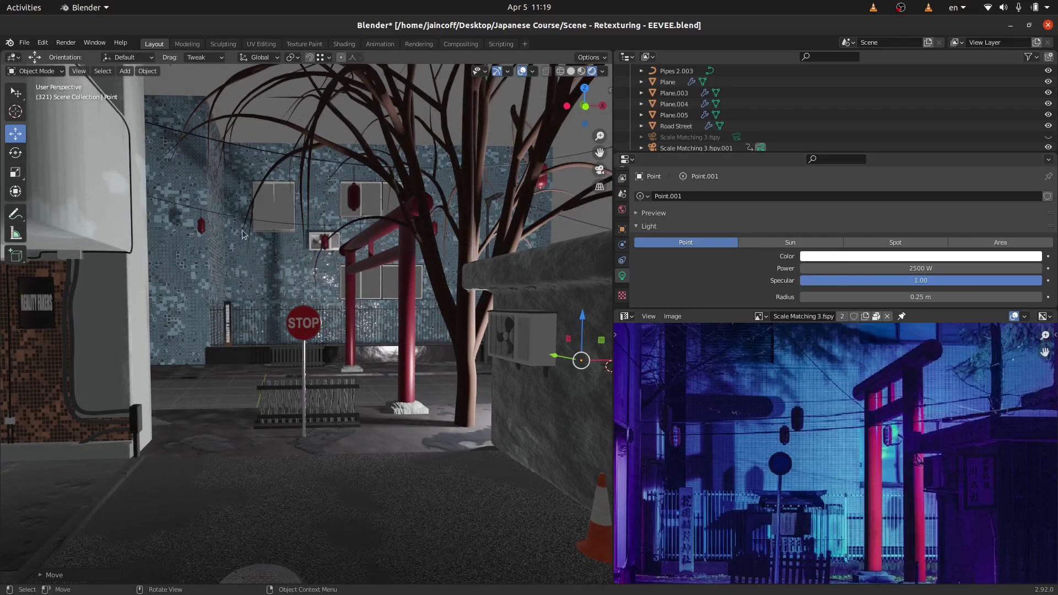
# Through the scene camera, raise the point light and shift it along X behind the corner of the tall building.
pyautogui.press('KP_0')
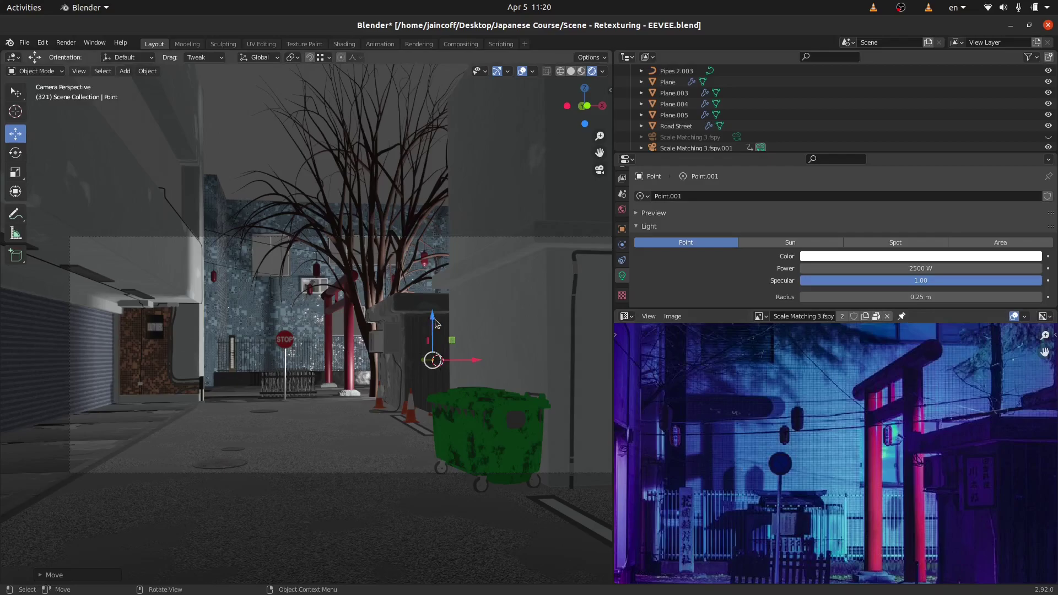
pyautogui.moveTo(436, 324); pyautogui.dragTo(505, 322)
pyautogui.press('x')
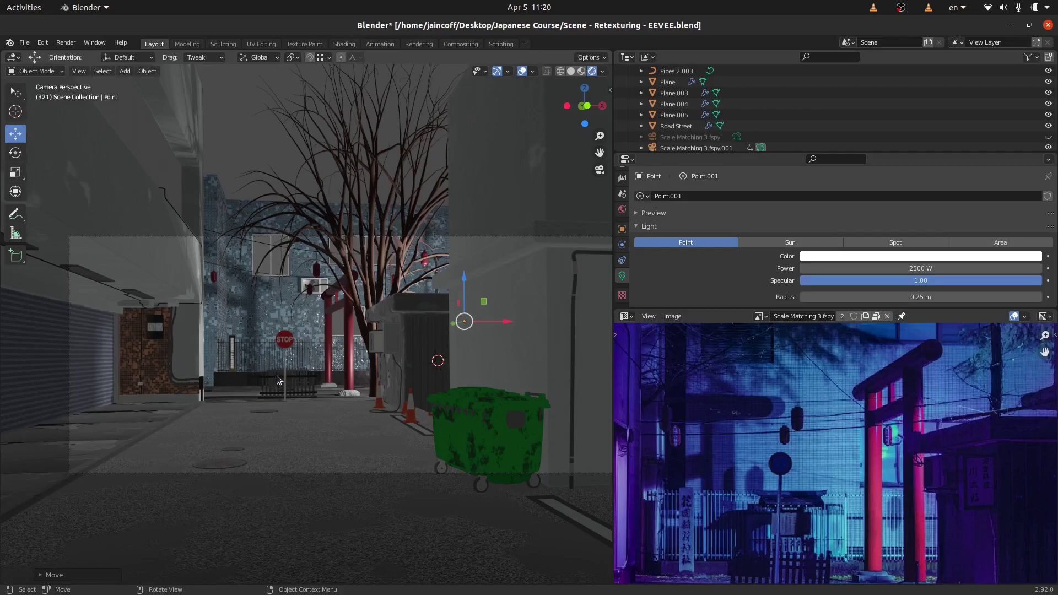
# Add a second material slot with a new material to the ceiling lamp panel nearest the tiled wall.
pyautogui.scroll(-2, 879, 428)
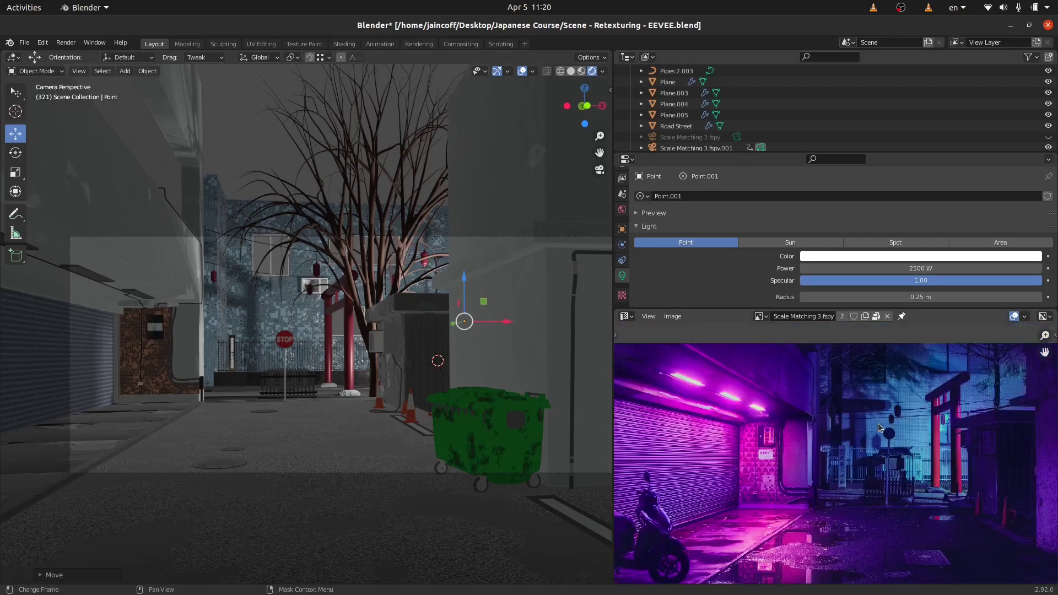
pyautogui.moveTo(735, 428); pyautogui.dragTo(747, 439, button='middle')
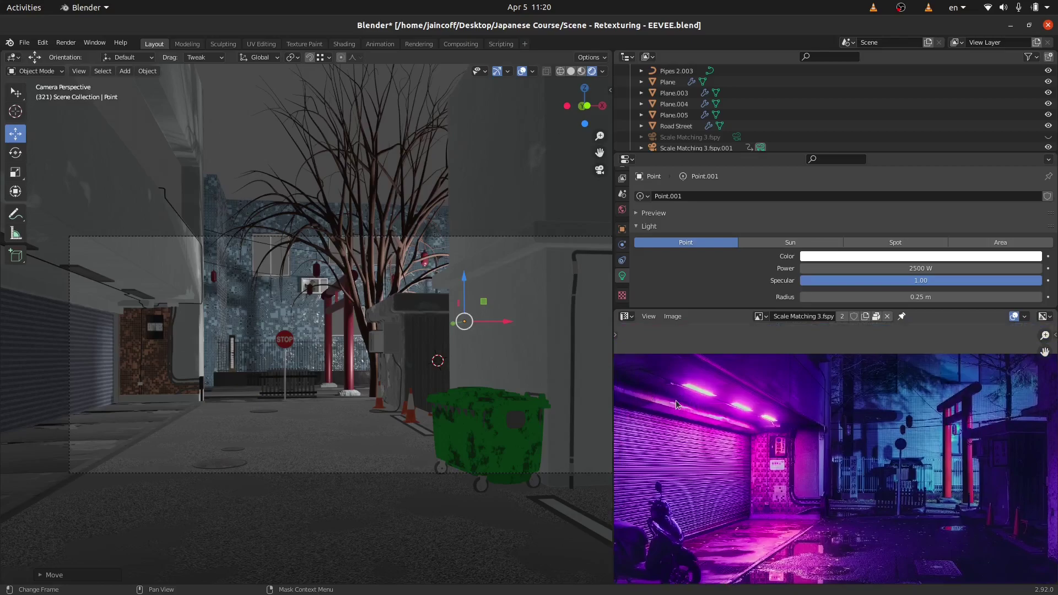
pyautogui.moveTo(311, 364); pyautogui.dragTo(365, 343, button='middle')
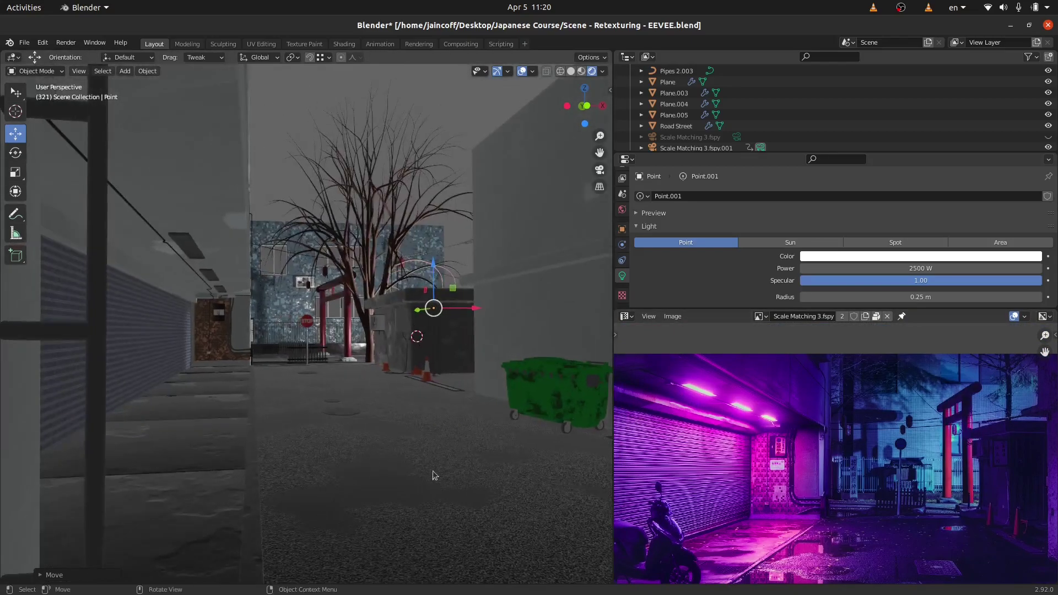
pyautogui.moveTo(435, 475); pyautogui.dragTo(344, 363, button='middle')
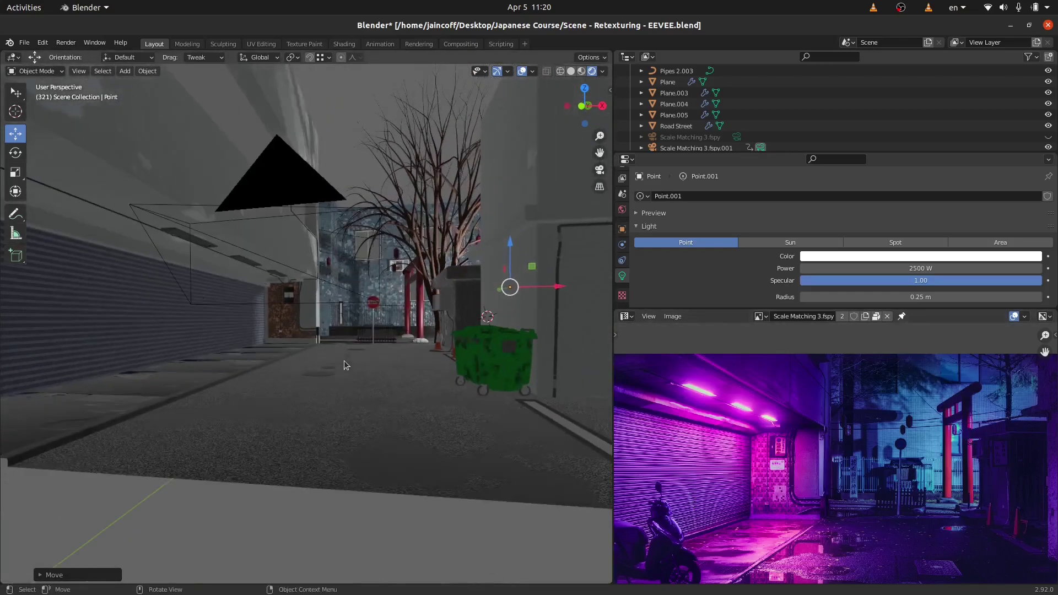
pyautogui.scroll(3, 273, 282)
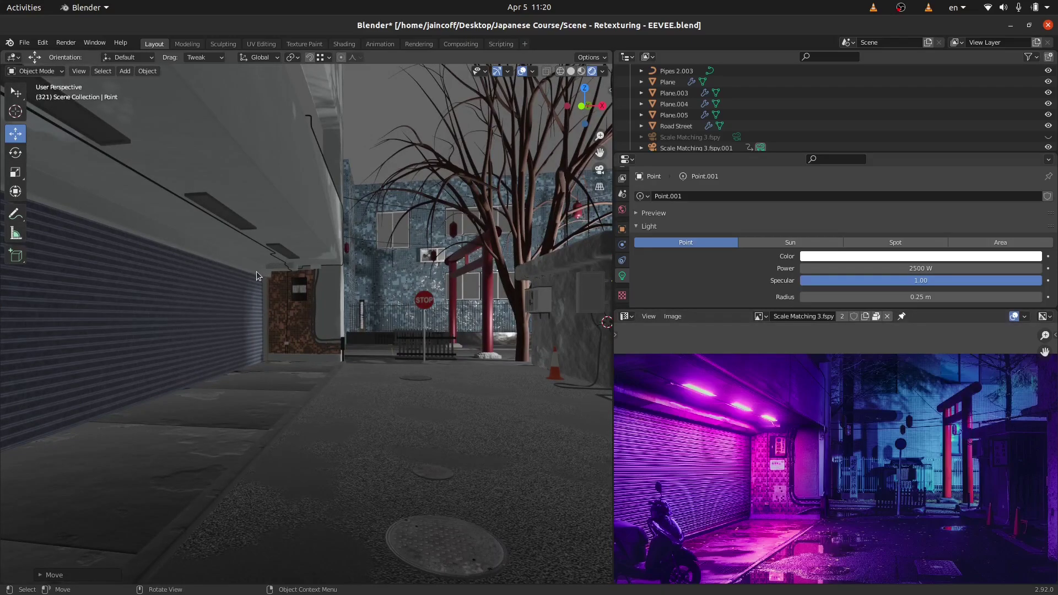
pyautogui.click(285, 249)
pyautogui.scroll(3, 287, 257)
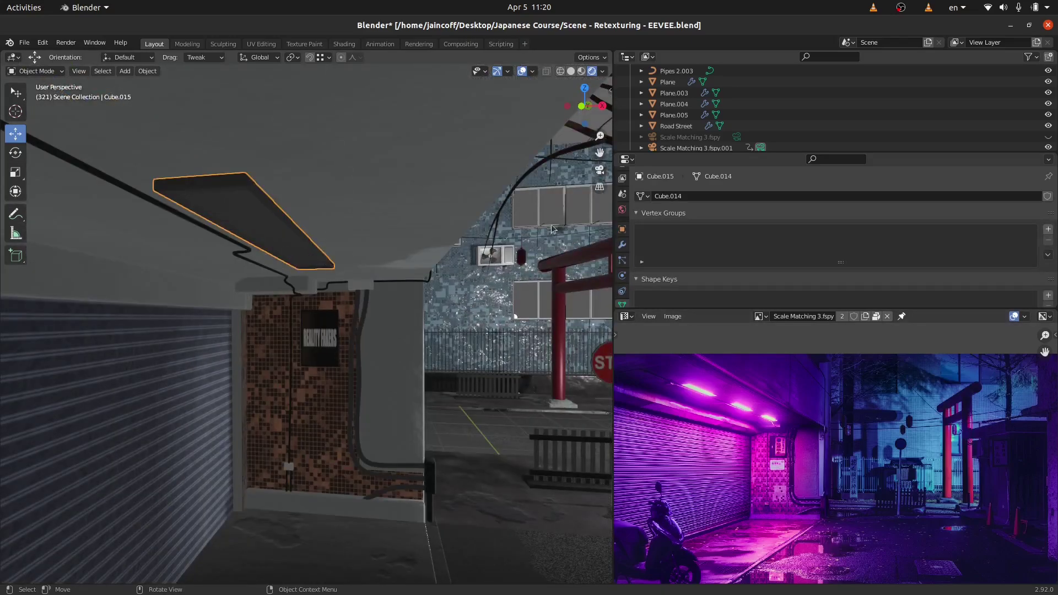
pyautogui.scroll(-2, 623, 270)
pyautogui.click(623, 275)
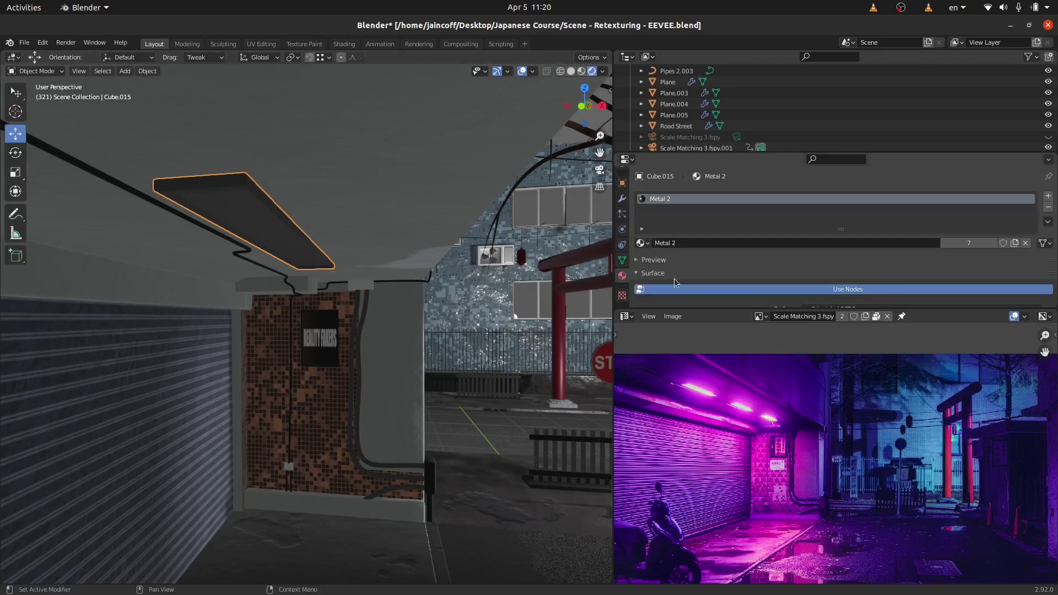
pyautogui.click(1048, 197)
pyautogui.click(748, 265)
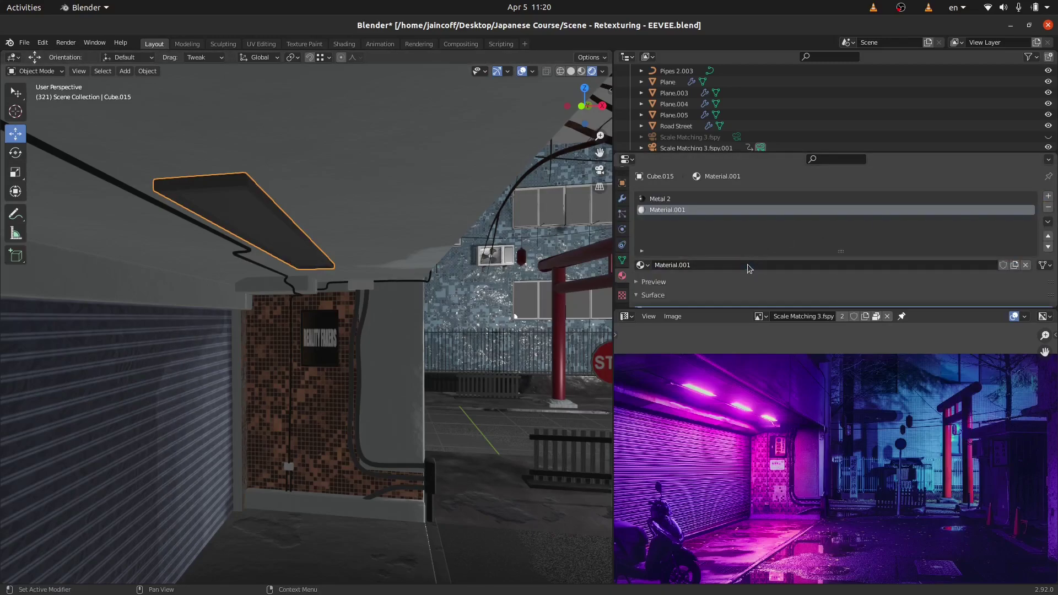
# Rename the lamp panel's new material as Emission Light.
pyautogui.click(743, 266)
pyautogui.write('Emission Light')
pyautogui.press('Return')
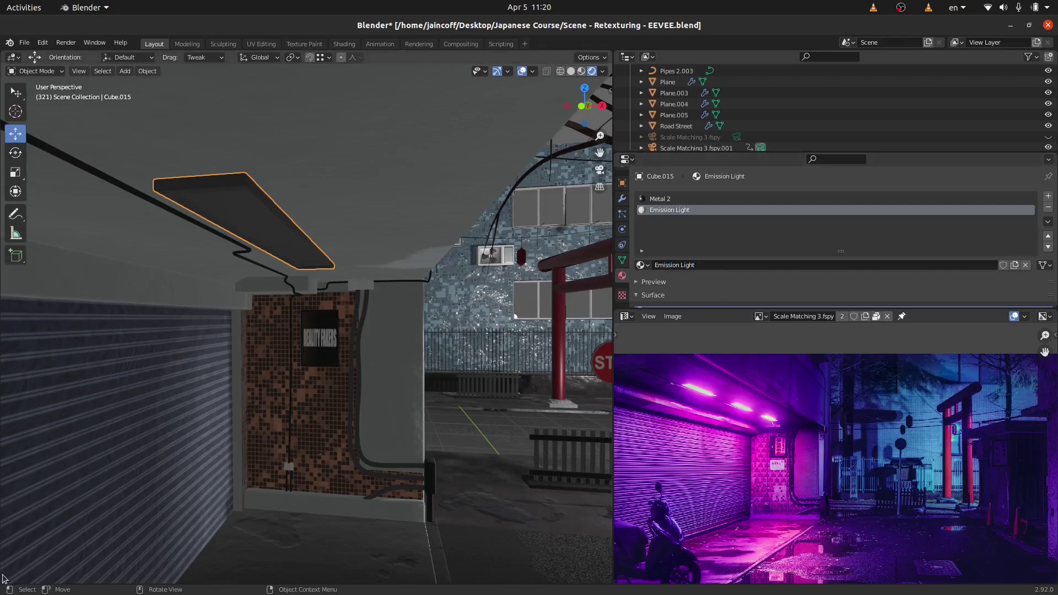
# Split the 3D viewport horizontally and change the lower area into a Shader Editor.
pyautogui.moveTo(2, 581); pyautogui.dragTo(11, 412)
pyautogui.click(13, 419)
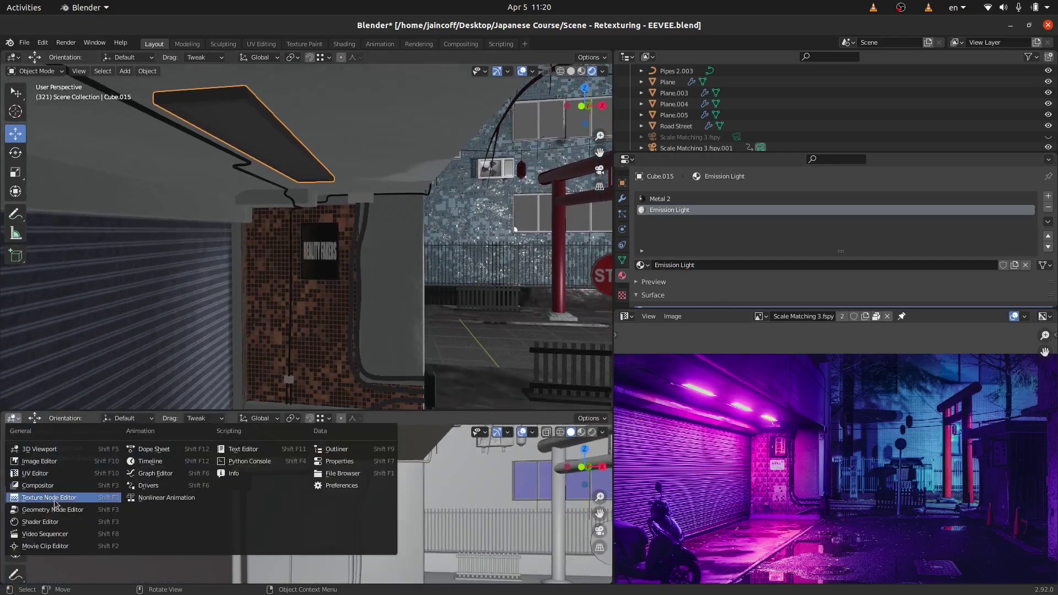
pyautogui.click(40, 522)
# Delete the Principled BSDF node from the Emission Light material and hide the node editor's sidebar.
pyautogui.scroll(5, 290, 485)
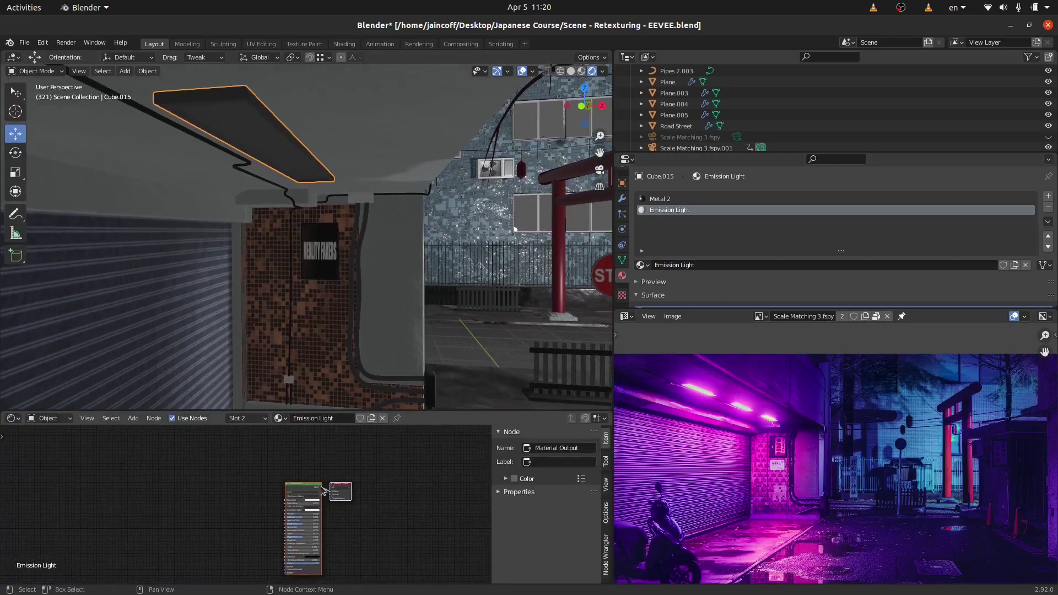
pyautogui.click(289, 485)
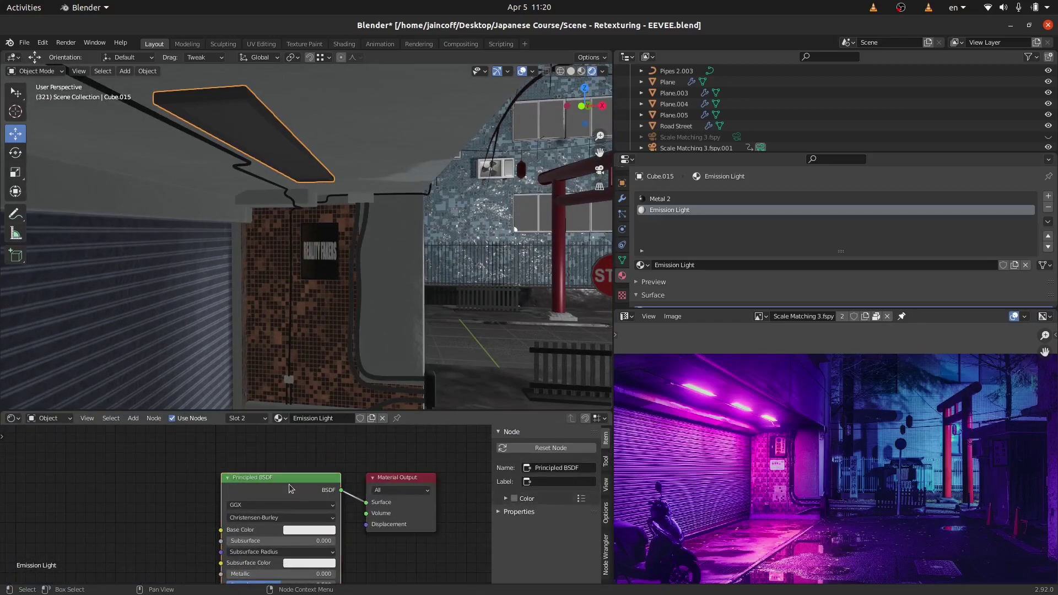
pyautogui.press('Delete')
pyautogui.press('n')
pyautogui.scroll(1, 327, 484)
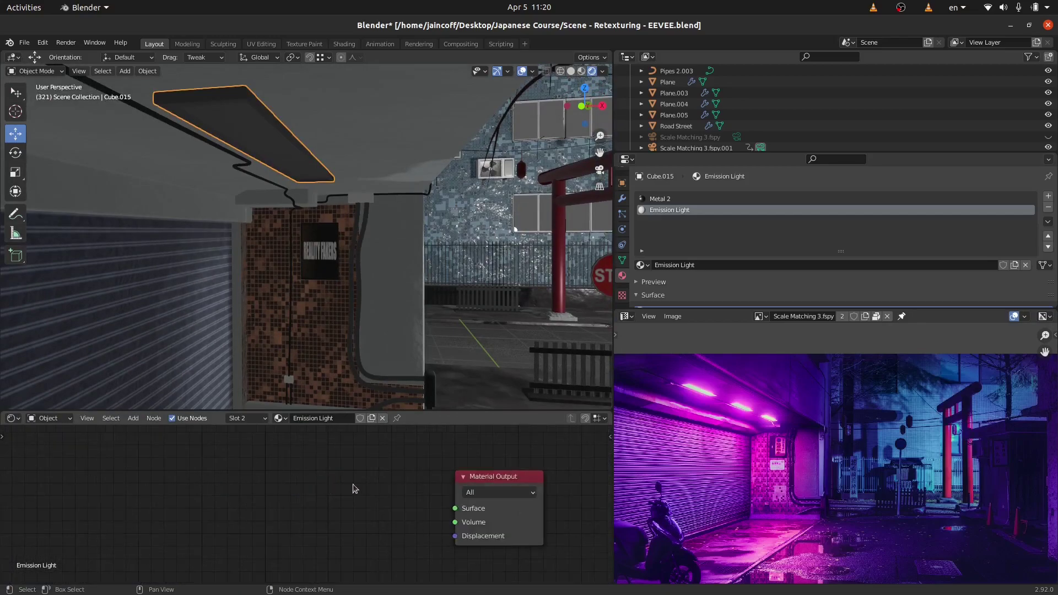
# Add an Emission node and connect its output to the Material Output's Surface input.
pyautogui.scroll(2, 347, 488)
pyautogui.hotkey('shift', 'a')
pyautogui.click(311, 467)
pyautogui.write('e')
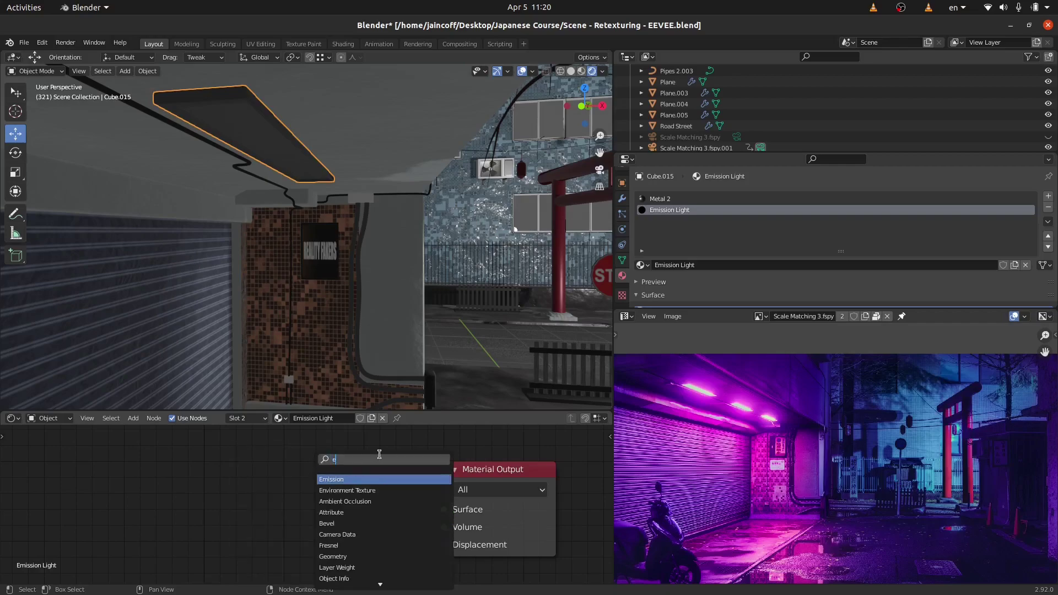
pyautogui.write('mis')
pyautogui.press('Return')
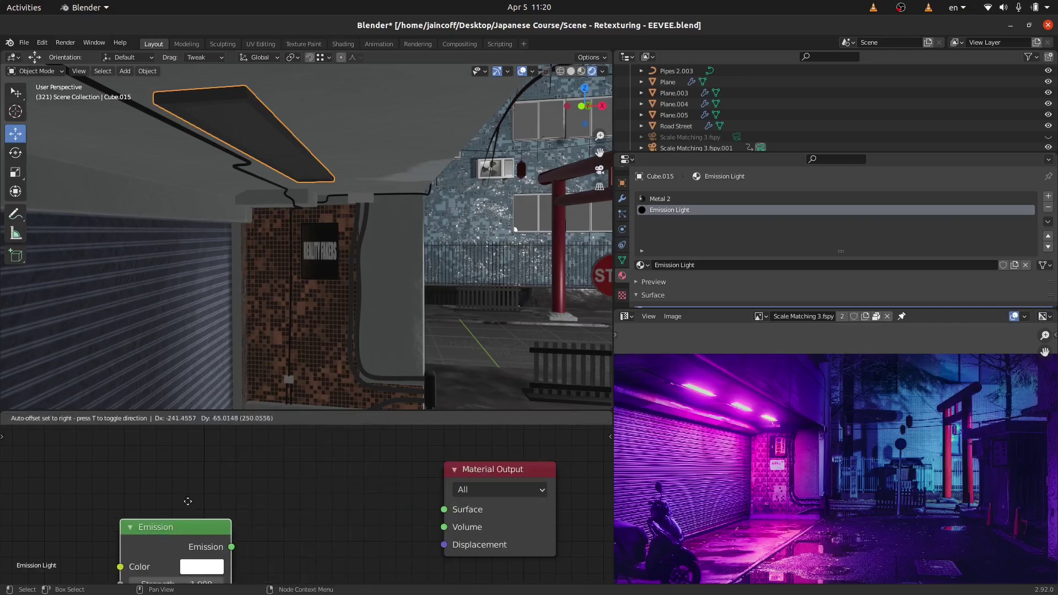
pyautogui.click(284, 449)
pyautogui.moveTo(328, 495); pyautogui.dragTo(453, 518)
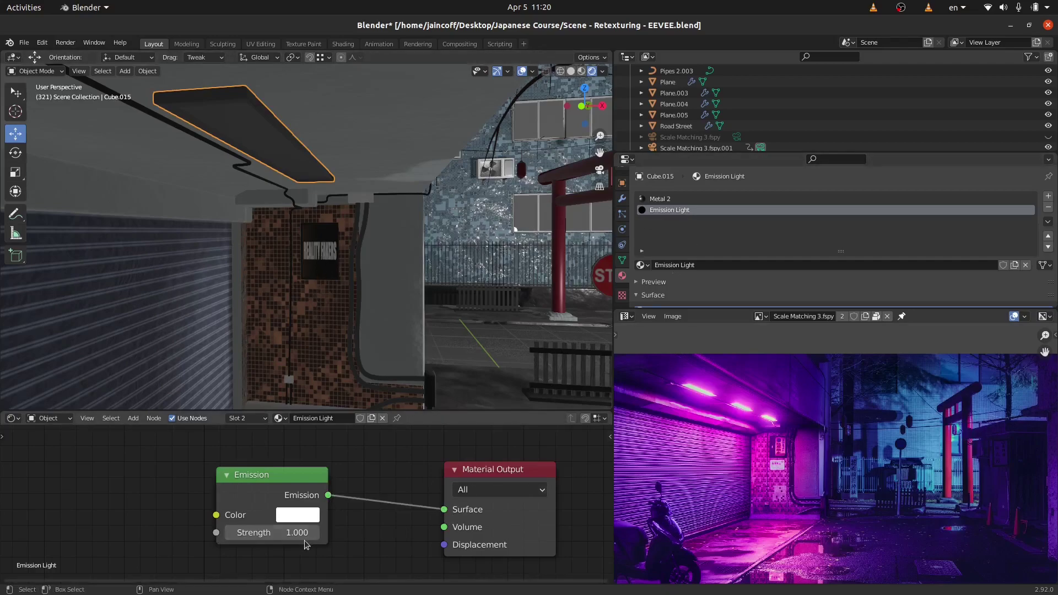
# Set the Emission node's strength to 50.
pyautogui.click(285, 532)
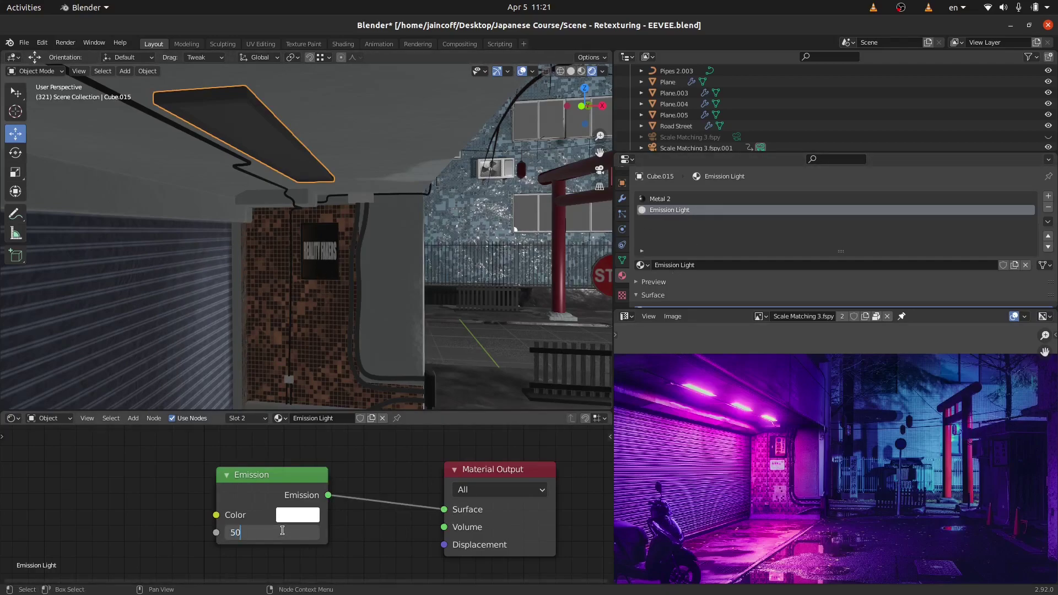
pyautogui.write('50')
pyautogui.press('Return')
# In Edit Mode, assign the Emission Light material to the lamp panel's large underside face.
pyautogui.press('Tab')
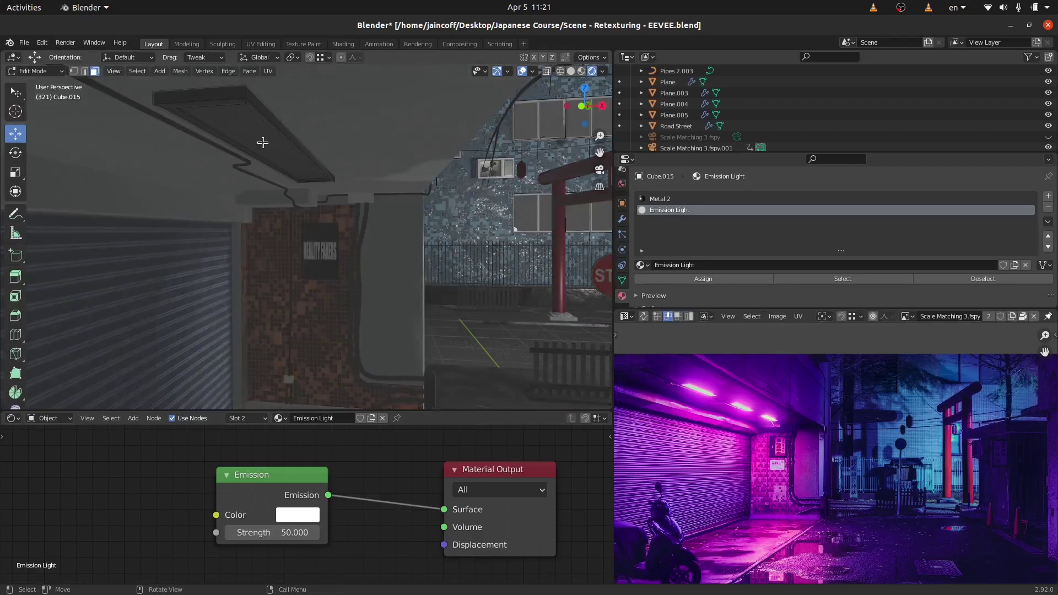
pyautogui.click(253, 135)
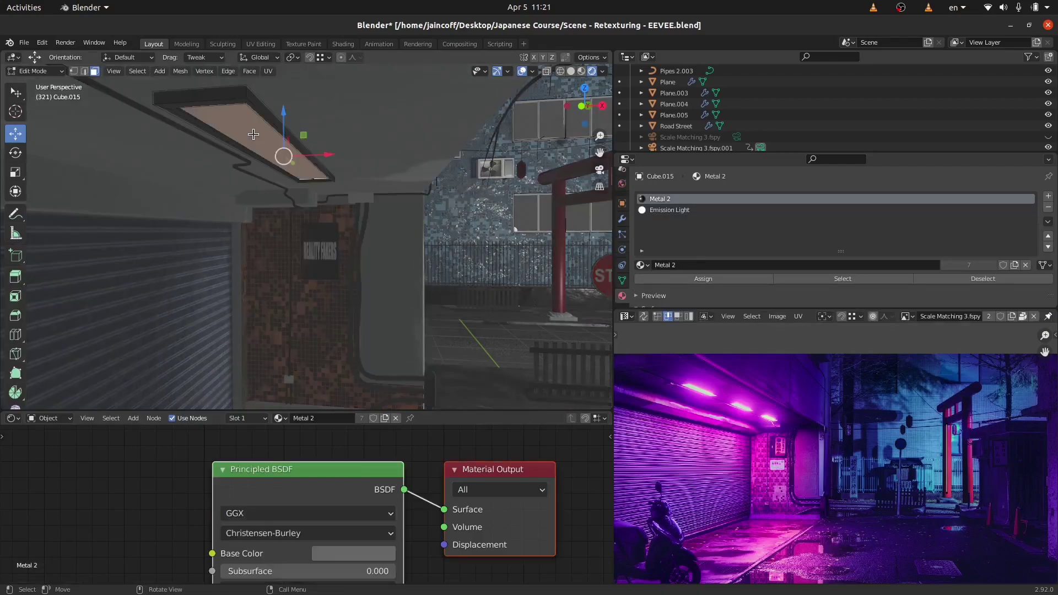
pyautogui.click(685, 215)
pyautogui.click(704, 278)
# Assign the Emission Light material to the loop of narrow faces around the lamp's glowing face and return to Object Mode.
pyautogui.keyDown('shift'); pyautogui.moveTo(364, 149); pyautogui.dragTo(367, 229, button='middle'); pyautogui.keyUp('shift')
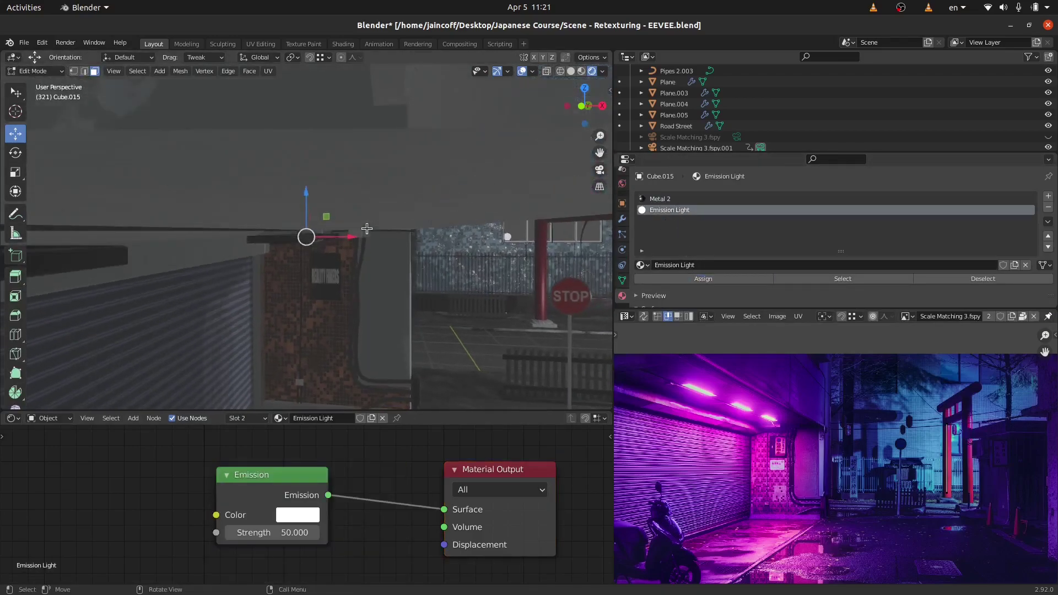
pyautogui.moveTo(296, 270); pyautogui.dragTo(320, 251, button='middle')
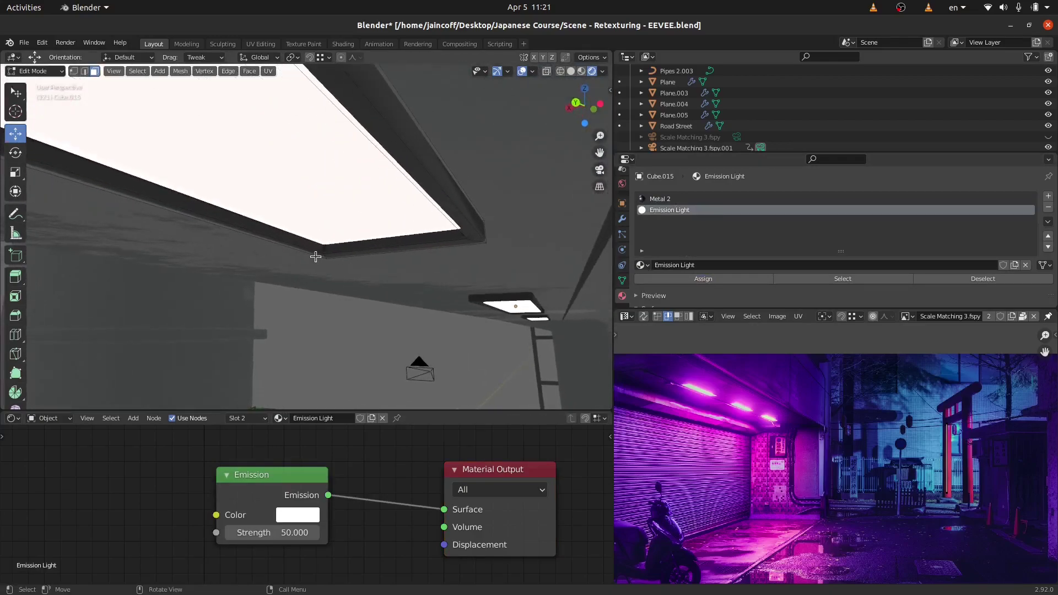
pyautogui.keyDown('alt'); pyautogui.click(323, 249); pyautogui.keyUp('alt')
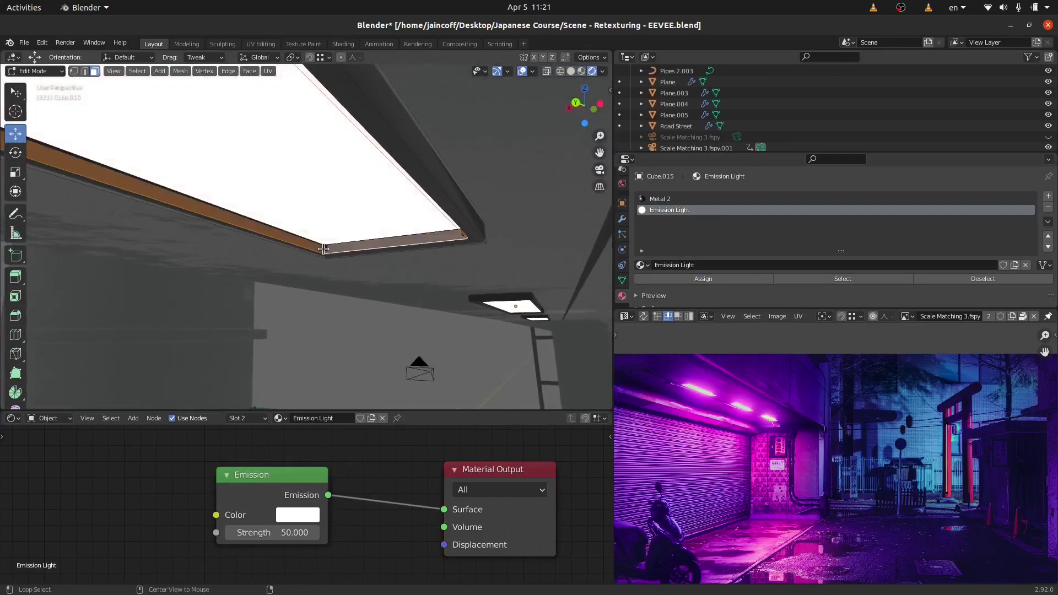
pyautogui.click(699, 279)
pyautogui.press('Tab')
# Give the Emission node a light pink color for the ceiling lamps.
pyautogui.moveTo(446, 270); pyautogui.dragTo(425, 288, button='middle')
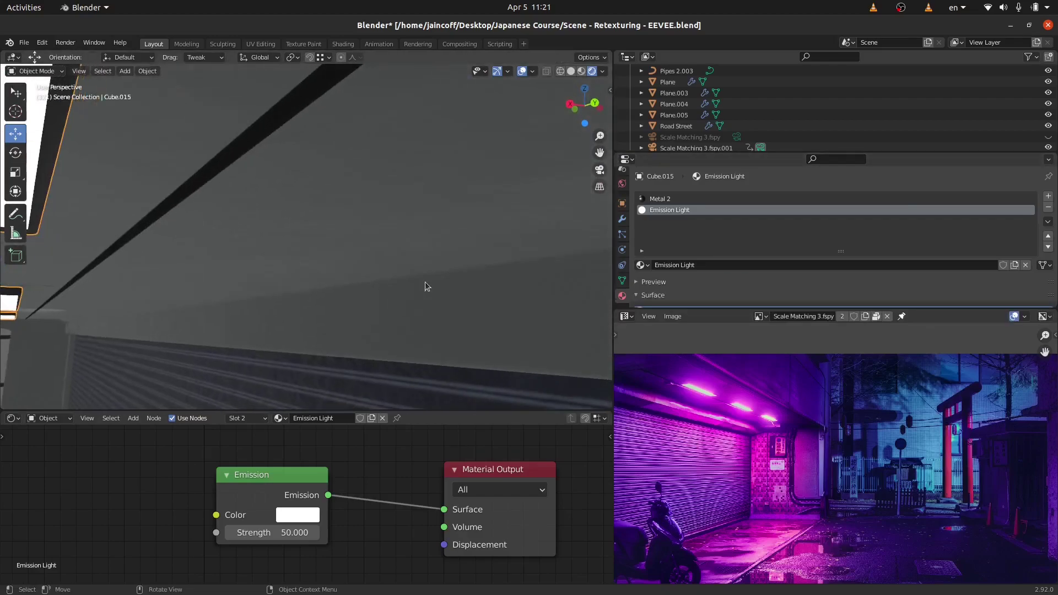
pyautogui.scroll(-3, 426, 286)
pyautogui.moveTo(465, 170); pyautogui.dragTo(427, 207, button='middle')
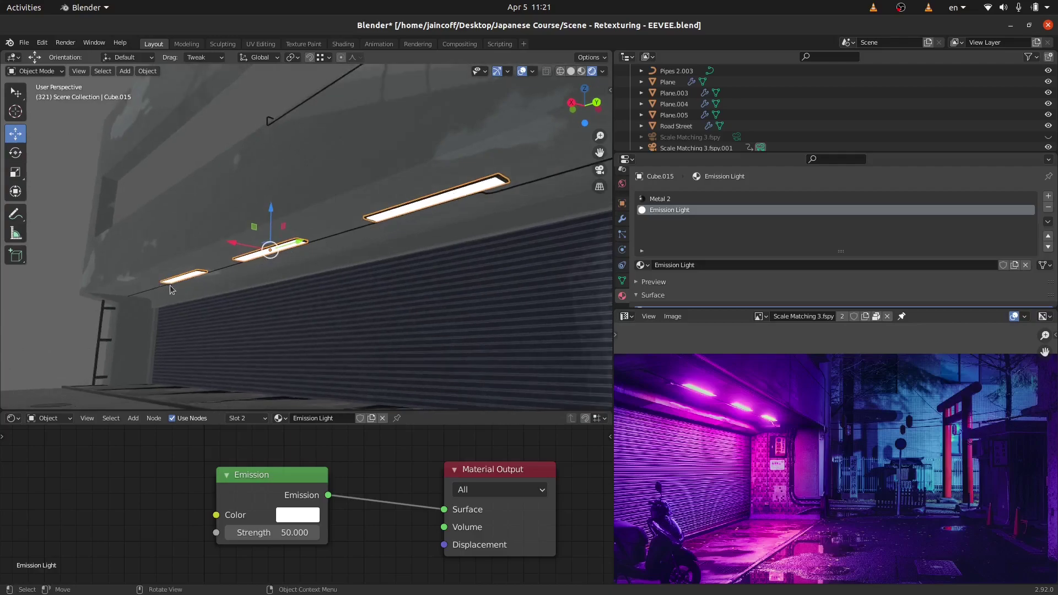
pyautogui.moveTo(171, 285); pyautogui.dragTo(306, 293, button='middle')
pyautogui.scroll(-3, 728, 296)
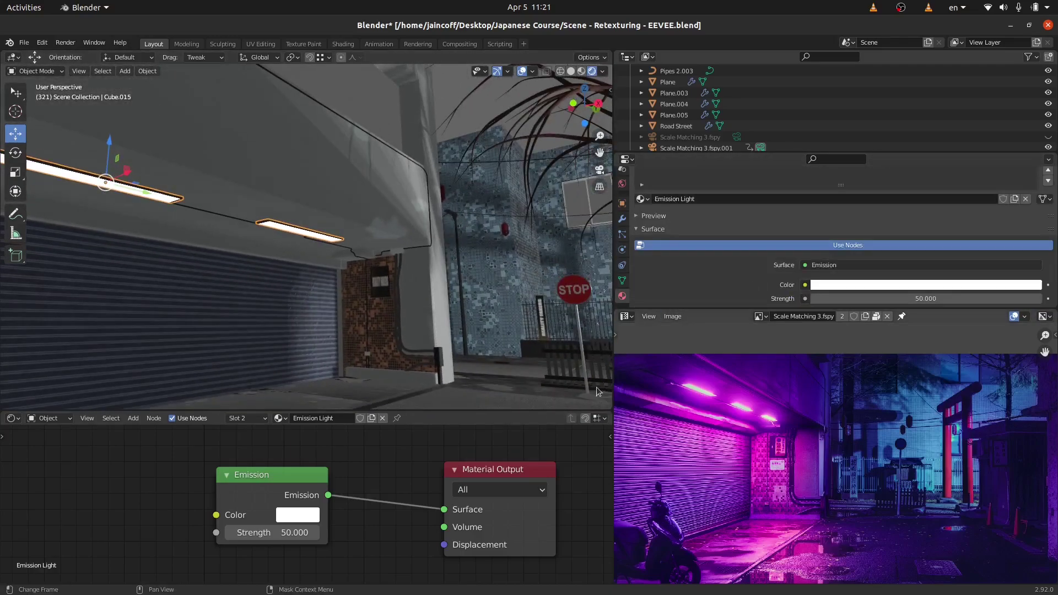
pyautogui.click(293, 521)
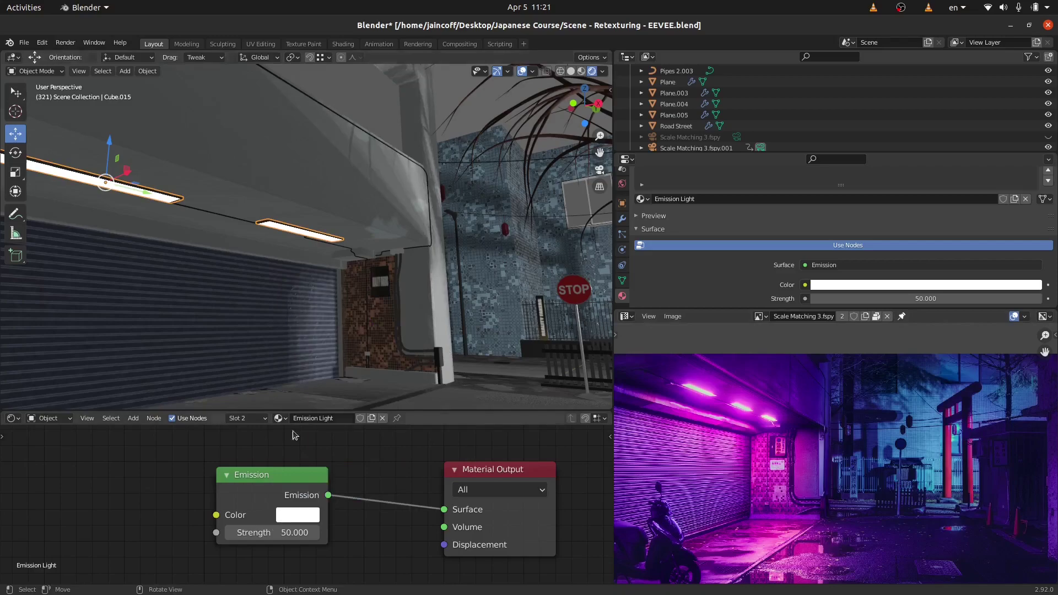
pyautogui.click(289, 516)
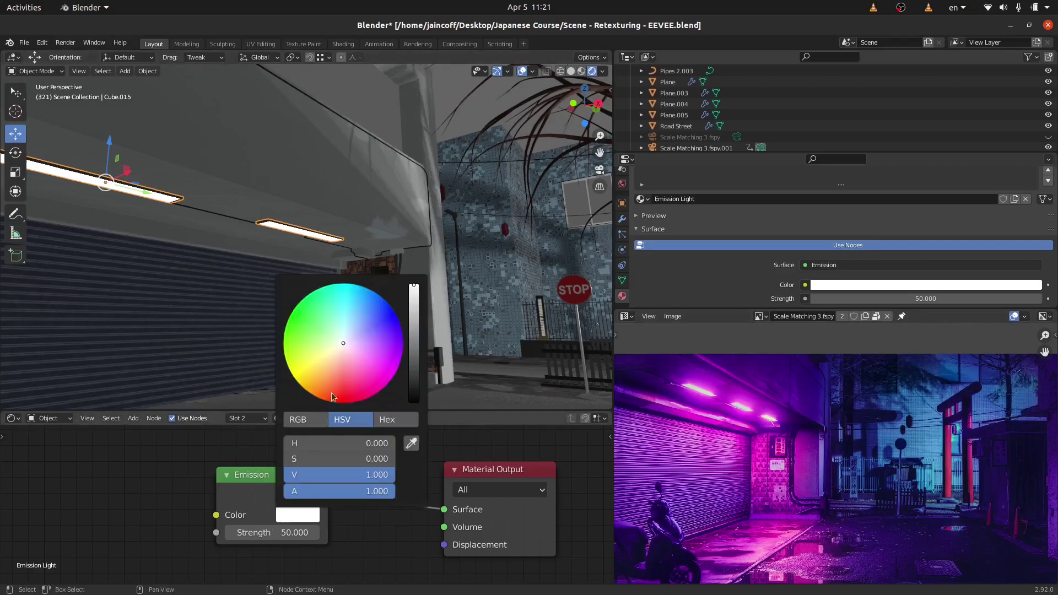
pyautogui.click(355, 361)
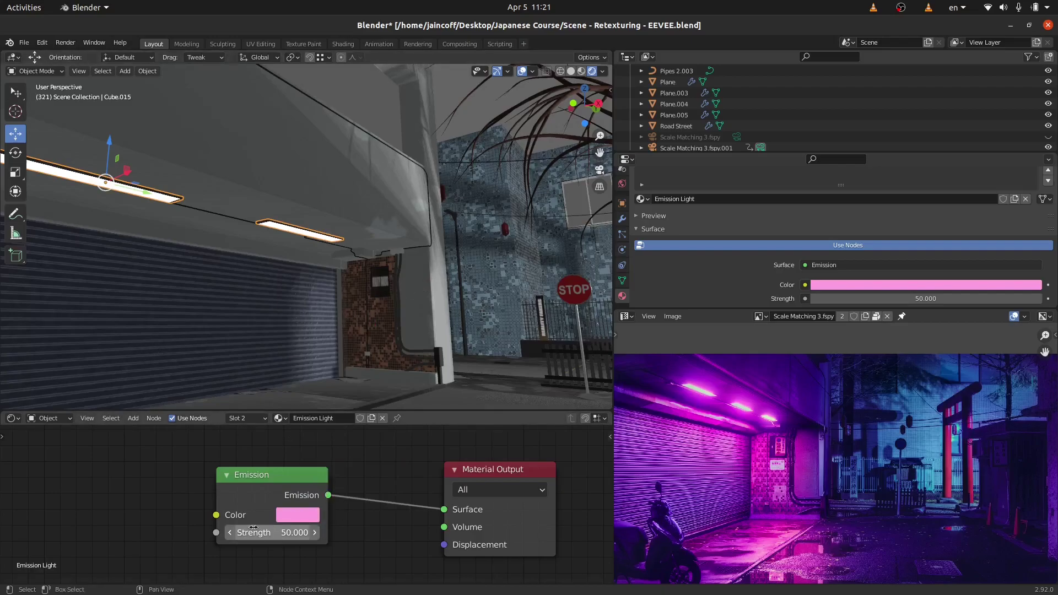
# Try adjusting the Emission node's strength while viewing the lamp panel up close.
pyautogui.scroll(4, 267, 181)
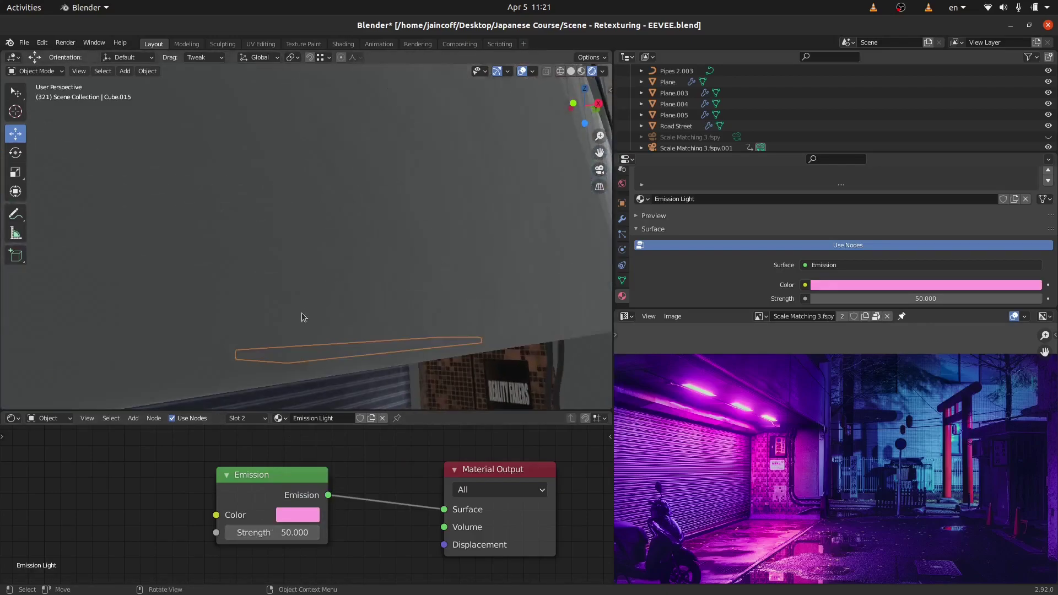
pyautogui.scroll(-4, 303, 318)
pyautogui.scroll(4, 312, 376)
pyautogui.moveTo(326, 355); pyautogui.dragTo(326, 343, button='middle')
pyautogui.moveTo(303, 533); pyautogui.dragTo(184, 532)
pyautogui.rightClick(299, 532)
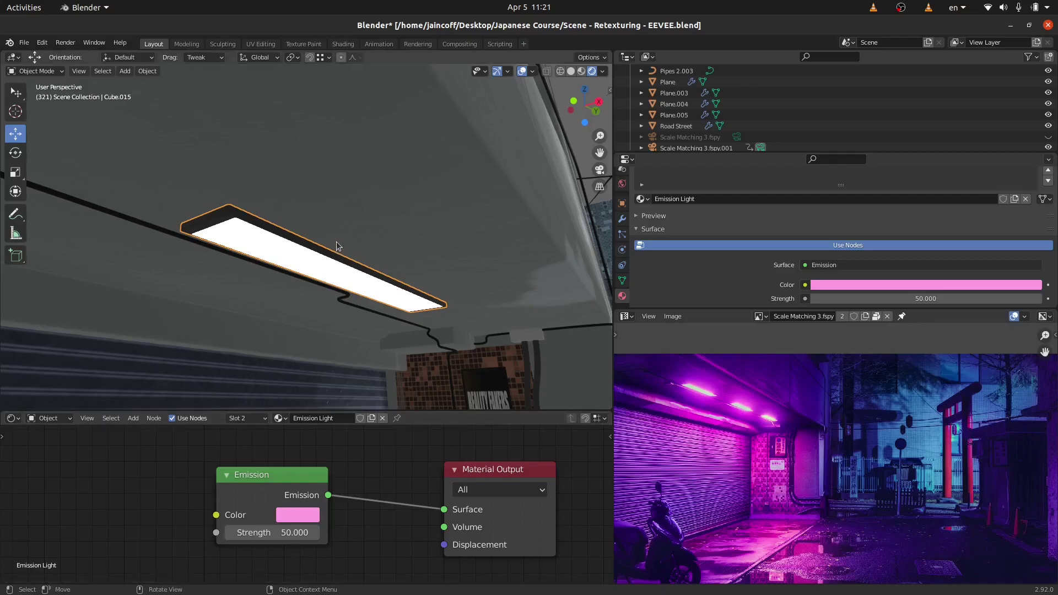
# Snap the 3D cursor to the selected underside of the lamp panel nearest the tiled wall.
pyautogui.scroll(-5, 337, 245)
pyautogui.moveTo(338, 250); pyautogui.dragTo(276, 230, button='middle')
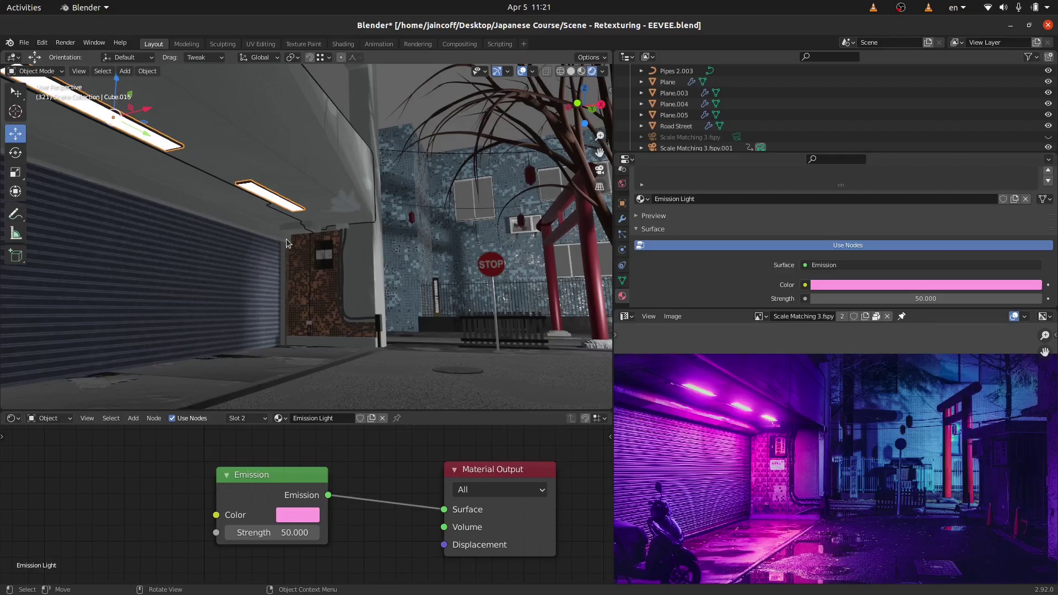
pyautogui.scroll(5, 295, 211)
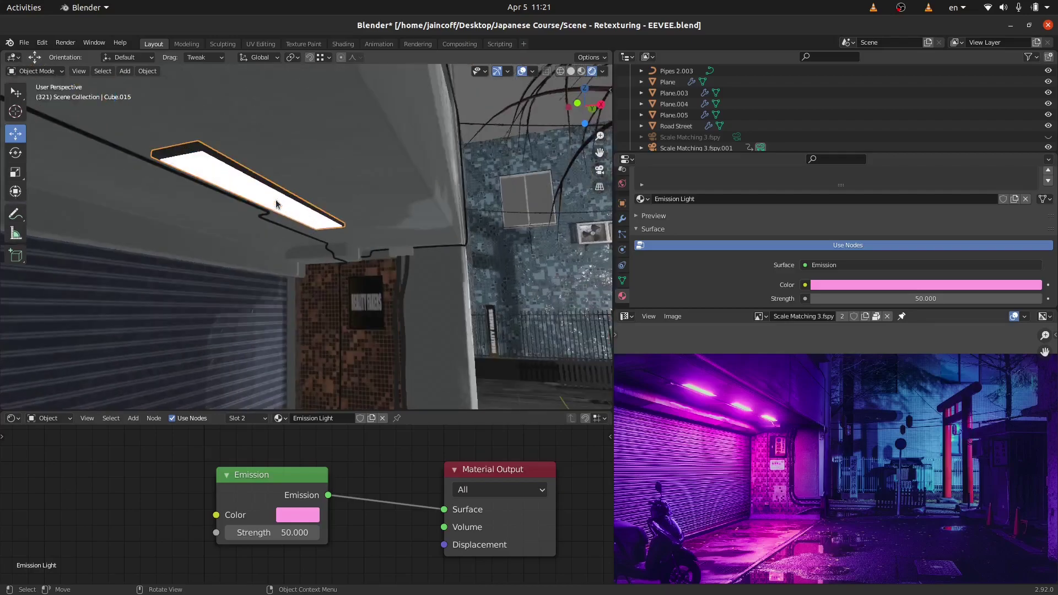
pyautogui.click(277, 202)
pyautogui.click(278, 198)
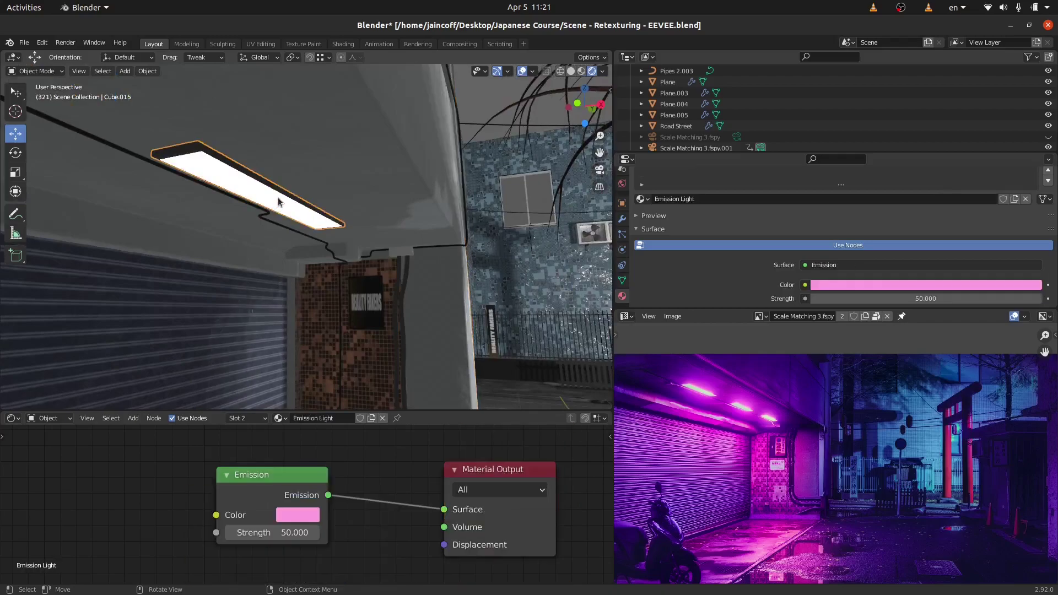
pyautogui.press('Tab')
pyautogui.hotkey('ctrl', 'Tab')
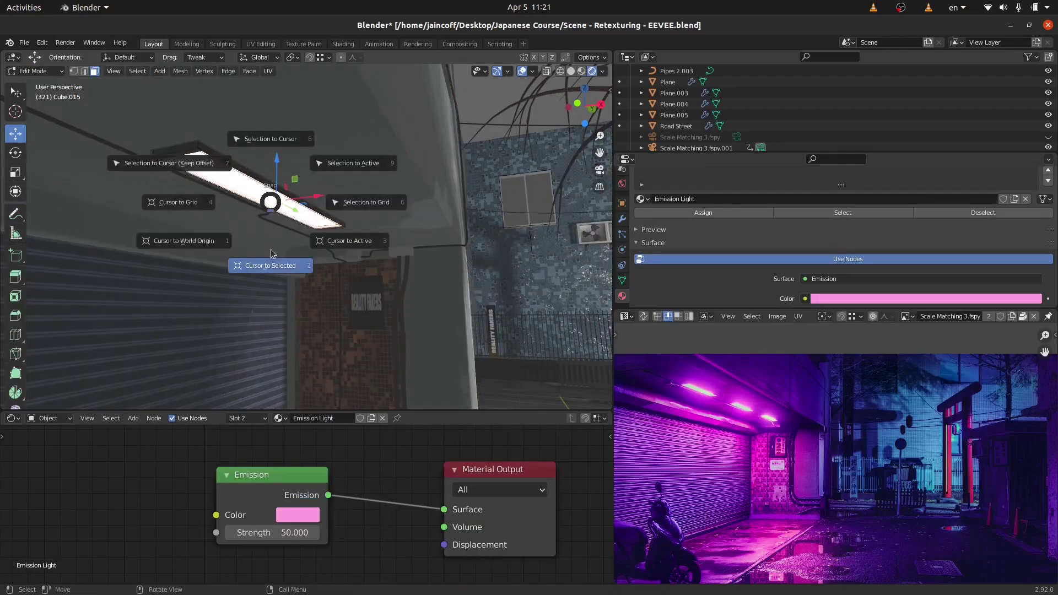
pyautogui.click(261, 213)
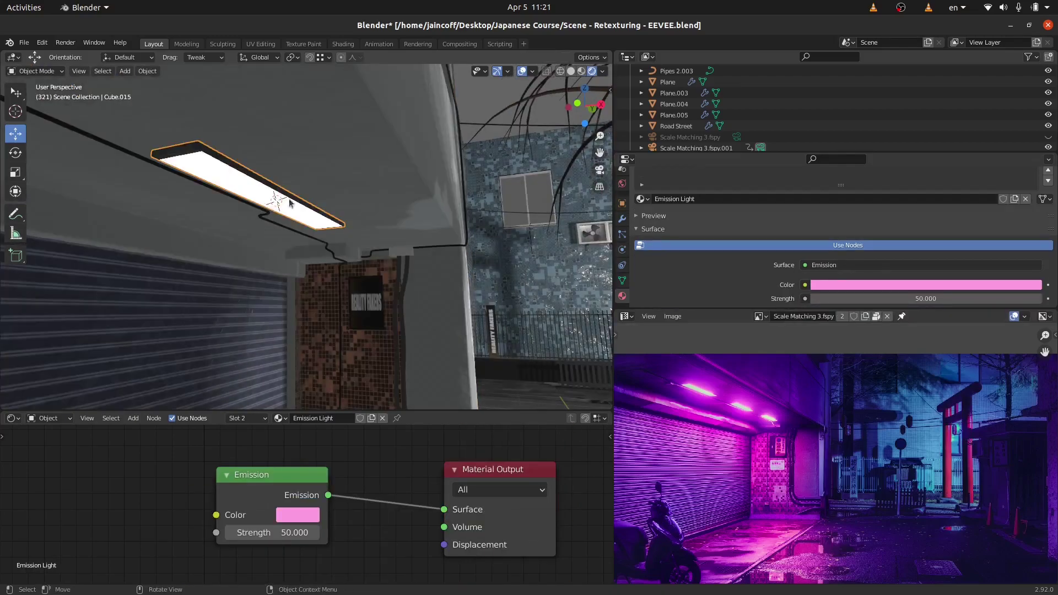
# Add an area light at the 3D cursor and center the view on it.
pyautogui.hotkey('shift', 'a')
pyautogui.moveTo(301, 340)
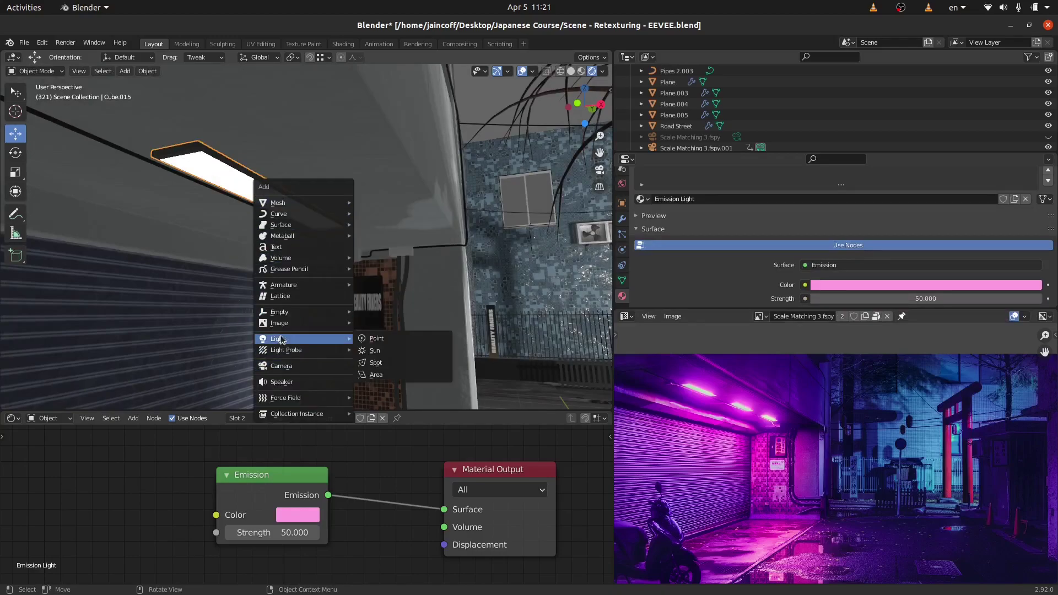
pyautogui.click(402, 375)
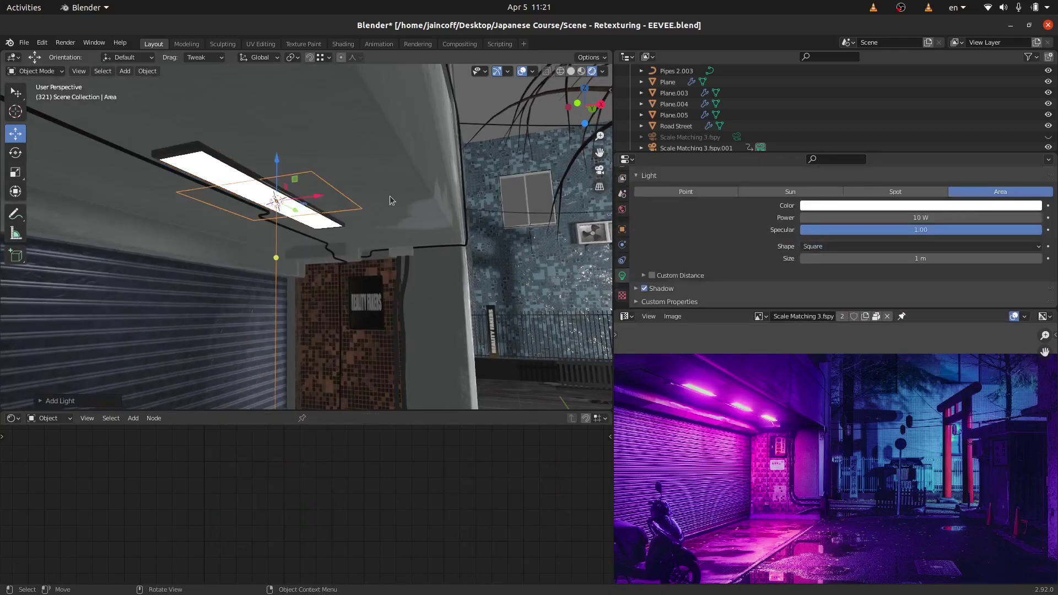
pyautogui.press('KP_Decimal')
# Narrow the area light along X and stretch it along Y to fit the lamp panel, and lower it slightly.
pyautogui.moveTo(389, 197); pyautogui.dragTo(408, 247, button='middle')
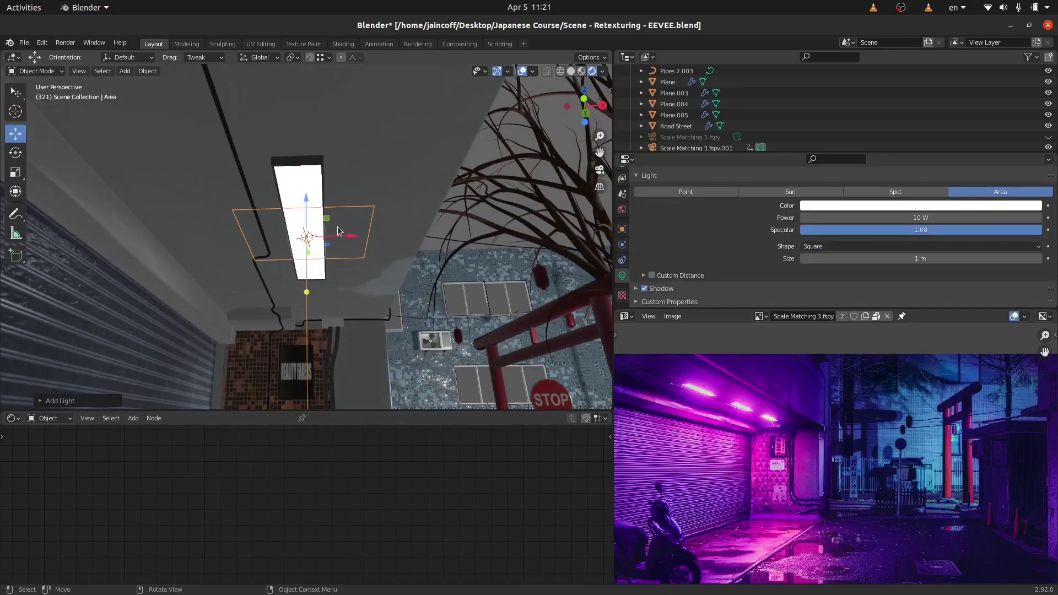
pyautogui.press('s')
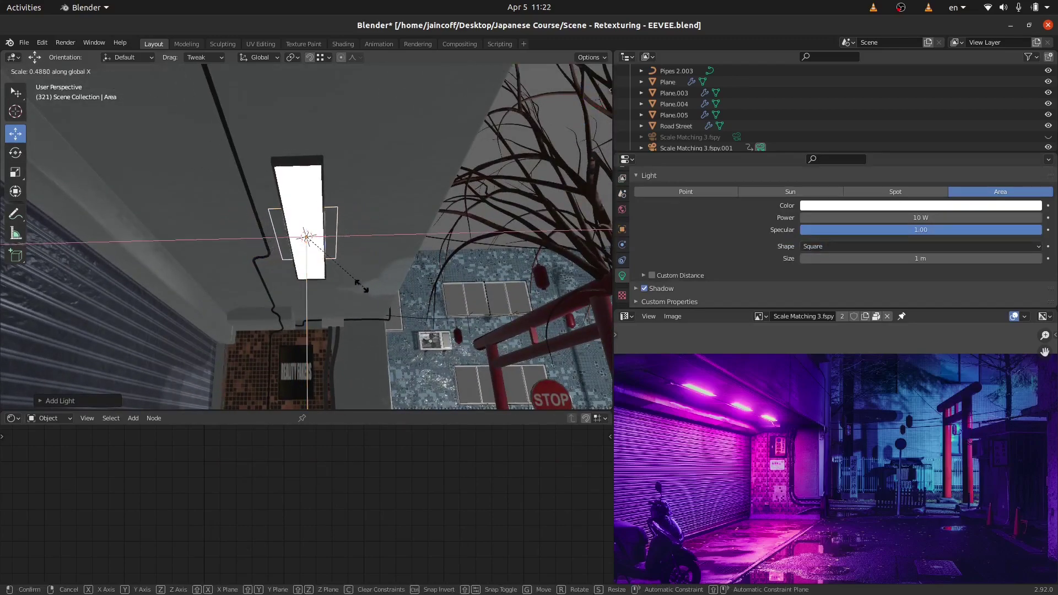
pyautogui.click(341, 274)
pyautogui.moveTo(341, 274); pyautogui.dragTo(386, 325, button='middle')
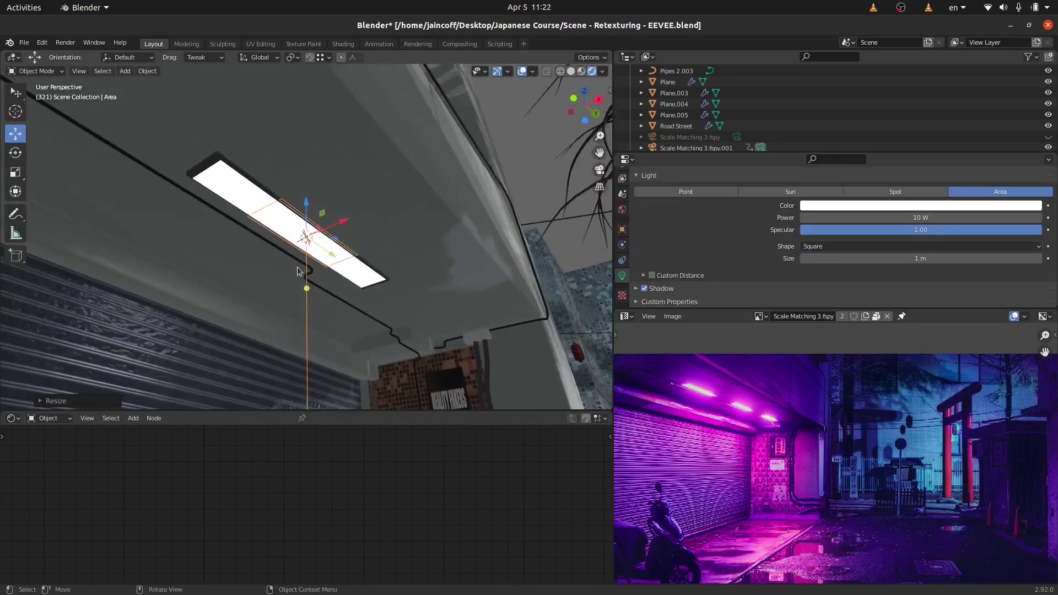
pyautogui.press('s')
pyautogui.press('y')
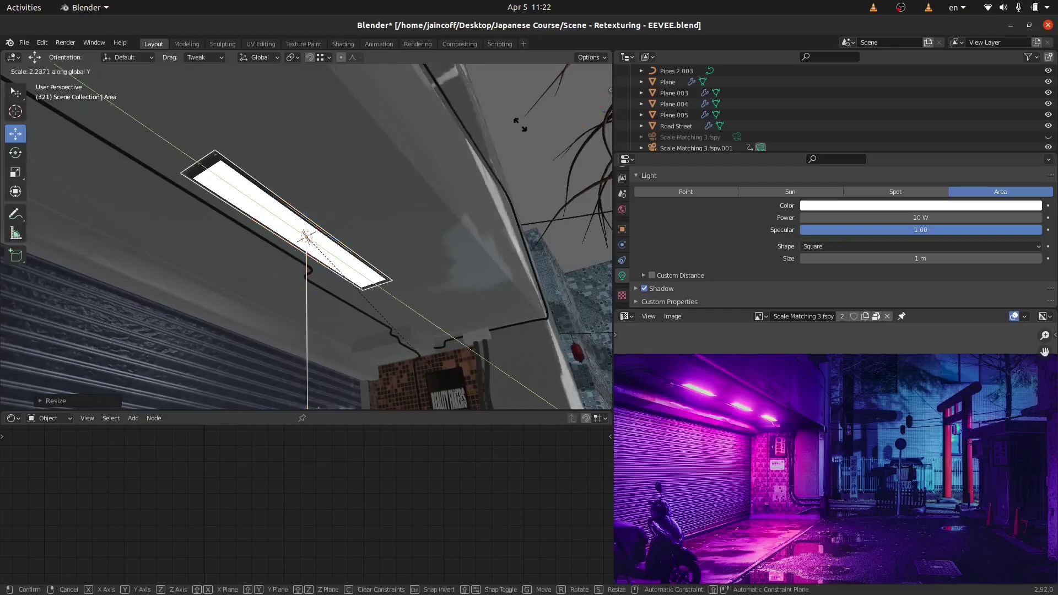
pyautogui.click(498, 139)
pyautogui.moveTo(310, 209); pyautogui.dragTo(307, 230)
pyautogui.moveTo(307, 229); pyautogui.dragTo(307, 246, button='middle')
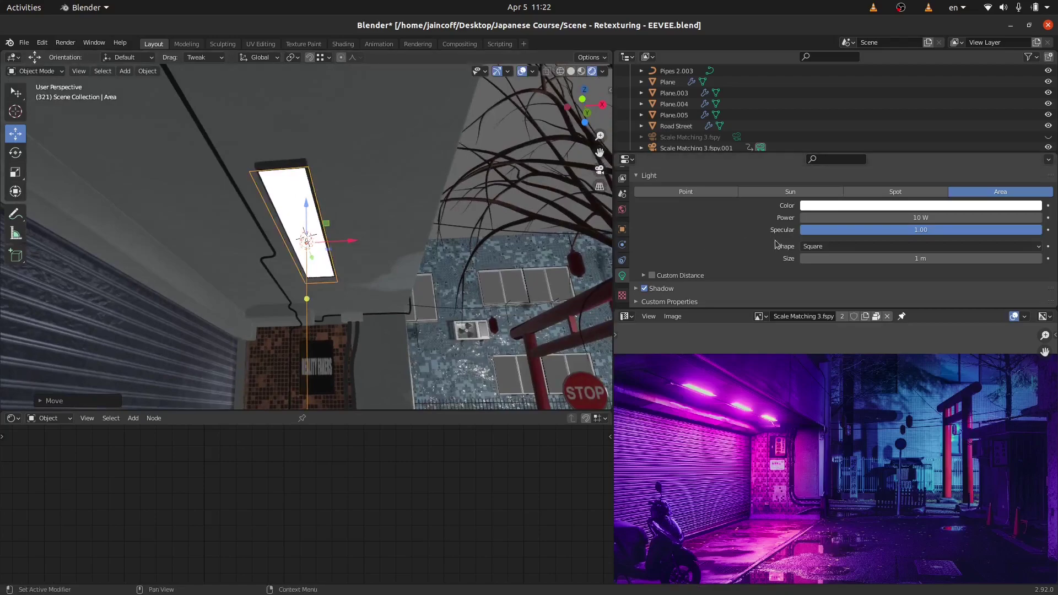
# Set the new area light's power to 500 W and its color to pink.
pyautogui.doubleClick(910, 218)
pyautogui.write('500')
pyautogui.press('Return')
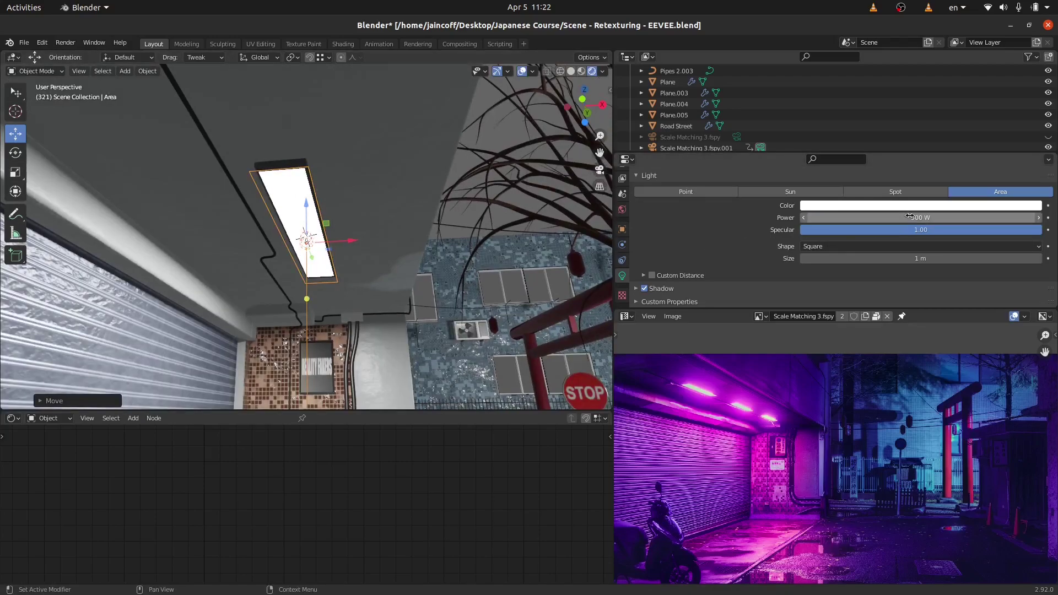
pyautogui.click(908, 205)
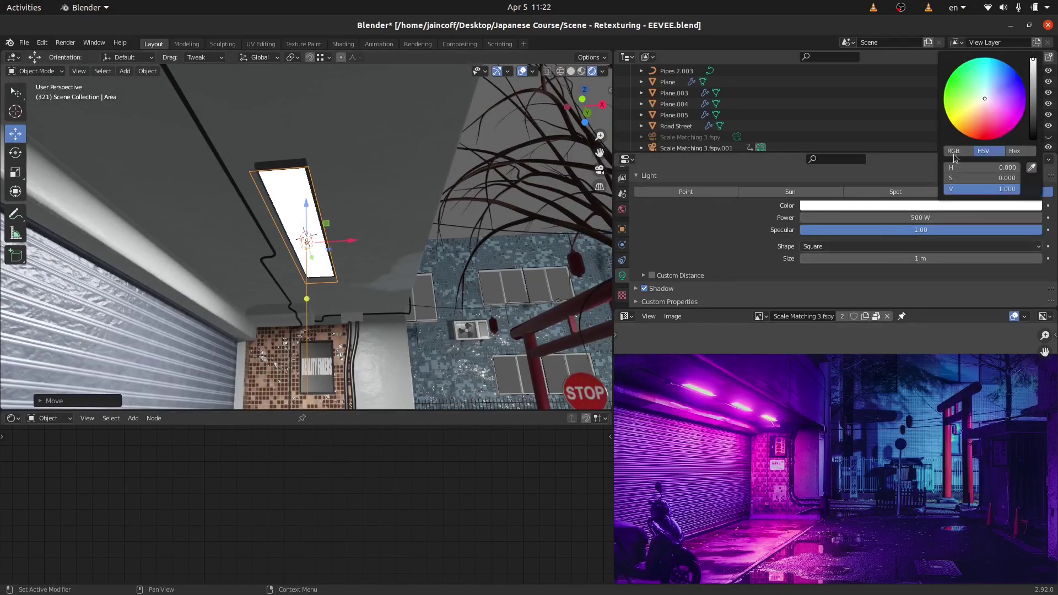
pyautogui.click(993, 112)
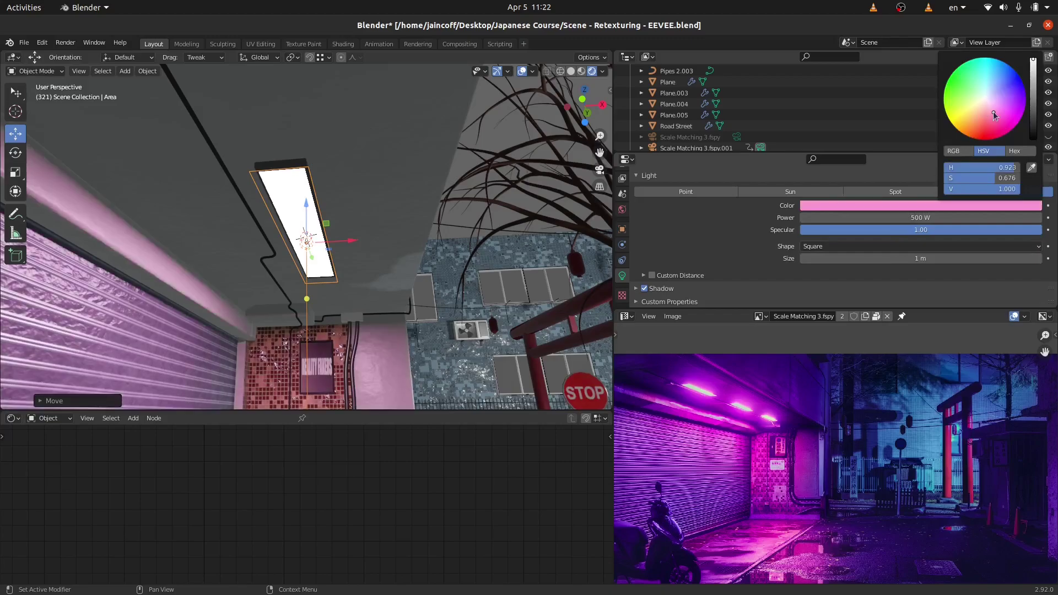
# Check the area light from the camera view and raise its power to 1000 W.
pyautogui.scroll(5, 388, 283)
pyautogui.moveTo(388, 283); pyautogui.dragTo(306, 232, button='middle')
pyautogui.hotkey('alt', 'a')
pyautogui.scroll(5, 306, 232)
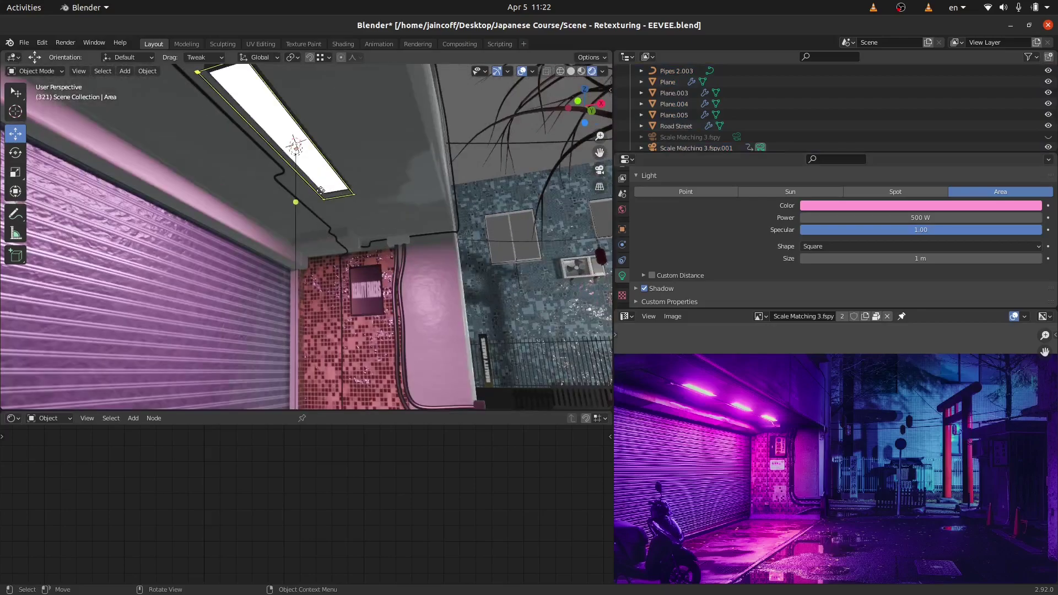
pyautogui.scroll(-5, 327, 253)
pyautogui.press('KP_0')
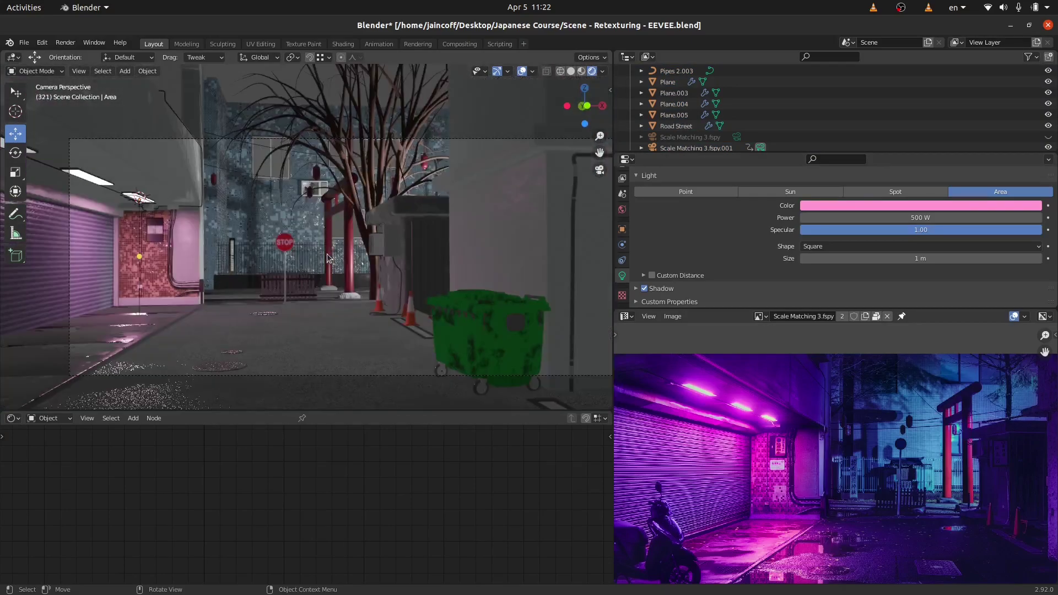
pyautogui.click(889, 216)
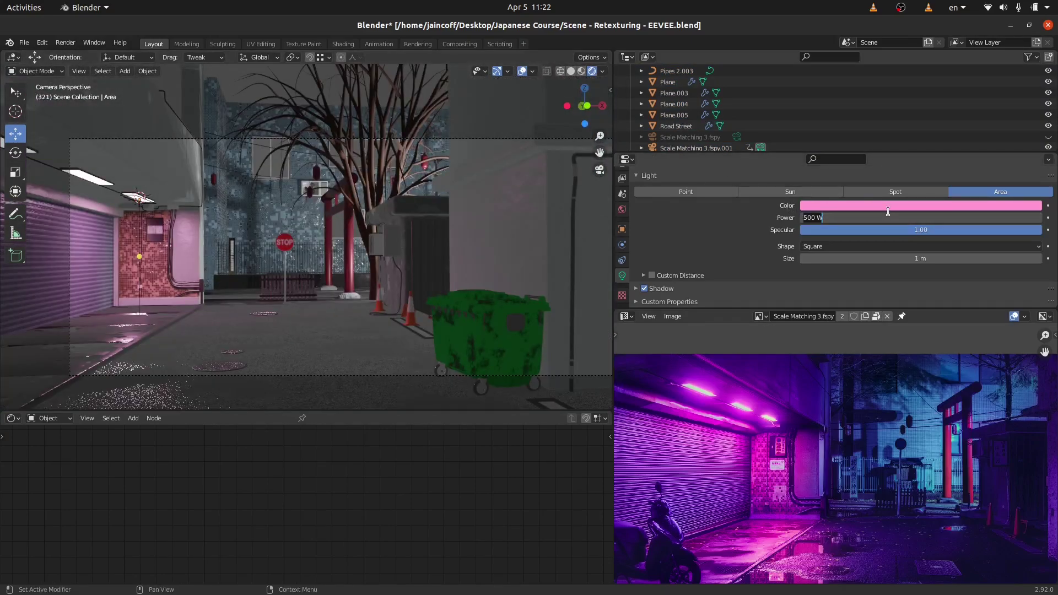
pyautogui.write('1000')
pyautogui.press('Return')
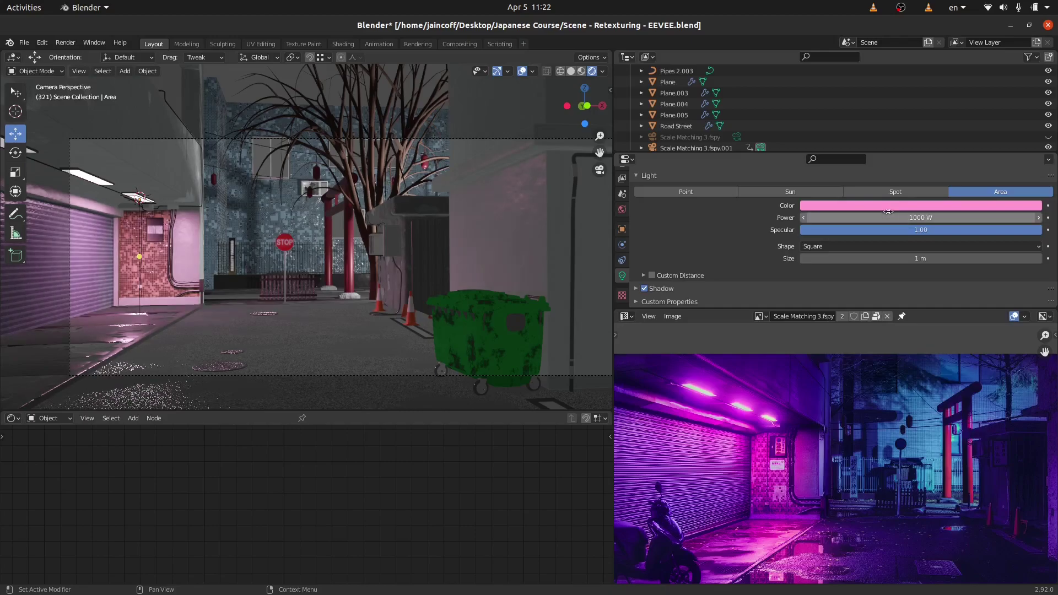
# Create a linked duplicate of the pink area light in place at the lamp nearest the tiled wall.
pyautogui.moveTo(518, 240); pyautogui.dragTo(301, 255, button='middle')
pyautogui.scroll(2, 141, 236)
pyautogui.moveTo(140, 236); pyautogui.dragTo(188, 189, button='middle')
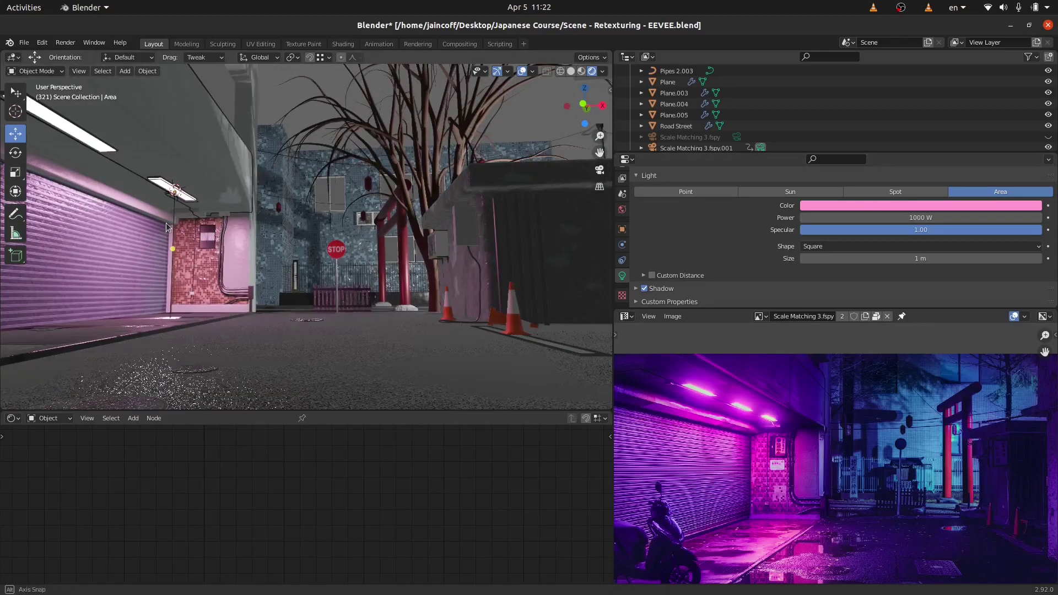
pyautogui.scroll(2, 188, 189)
pyautogui.click(202, 190)
pyautogui.scroll(3, 196, 191)
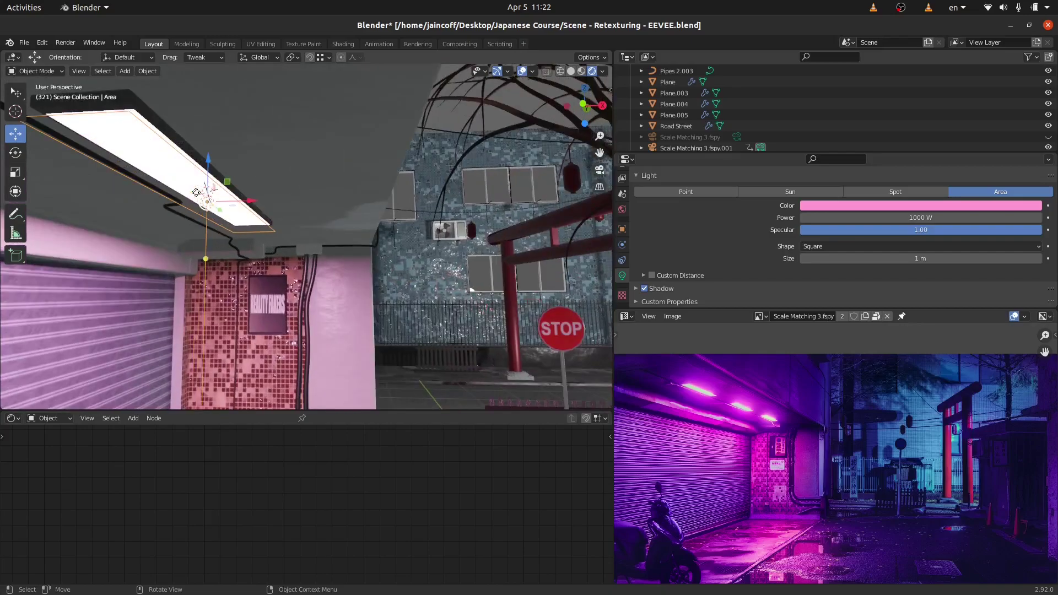
pyautogui.hotkey('alt', 'd')
pyautogui.press('y')
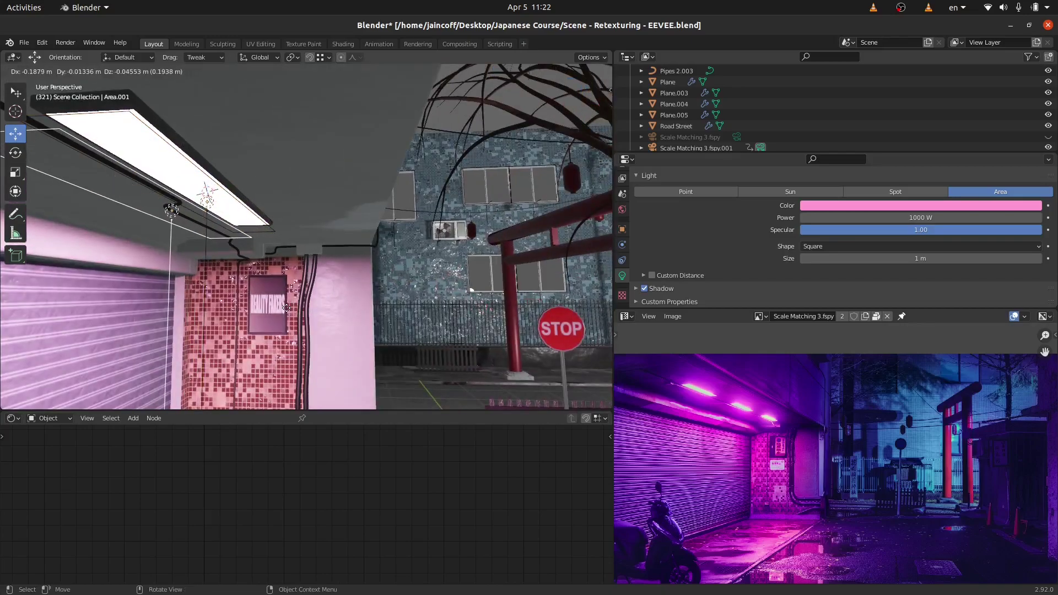
pyautogui.rightClick(284, 307)
pyautogui.scroll(-4, 311, 257)
pyautogui.moveTo(311, 260); pyautogui.dragTo(273, 262, button='middle')
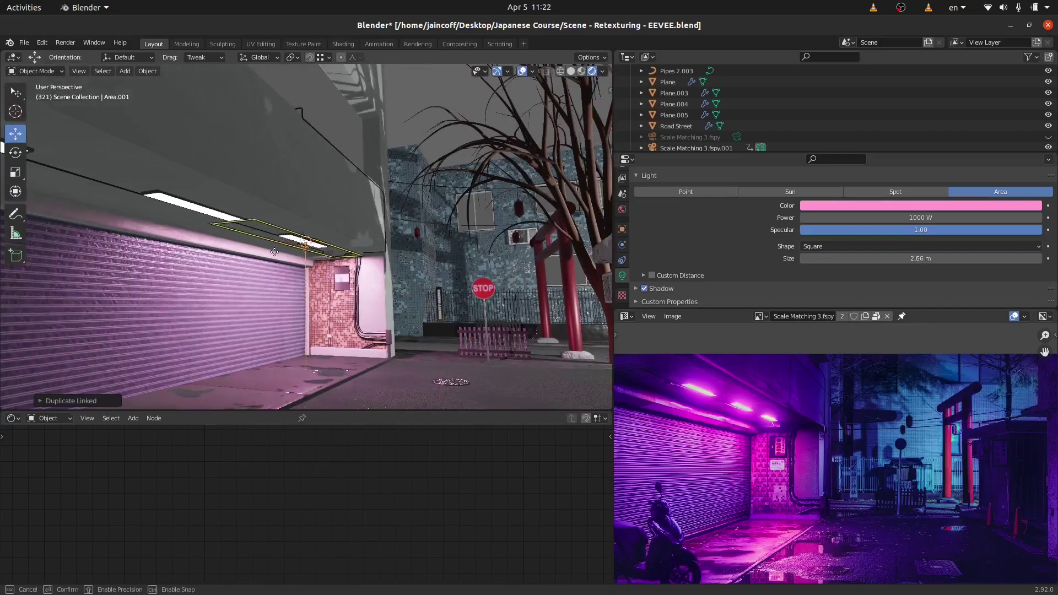
pyautogui.scroll(4, 259, 224)
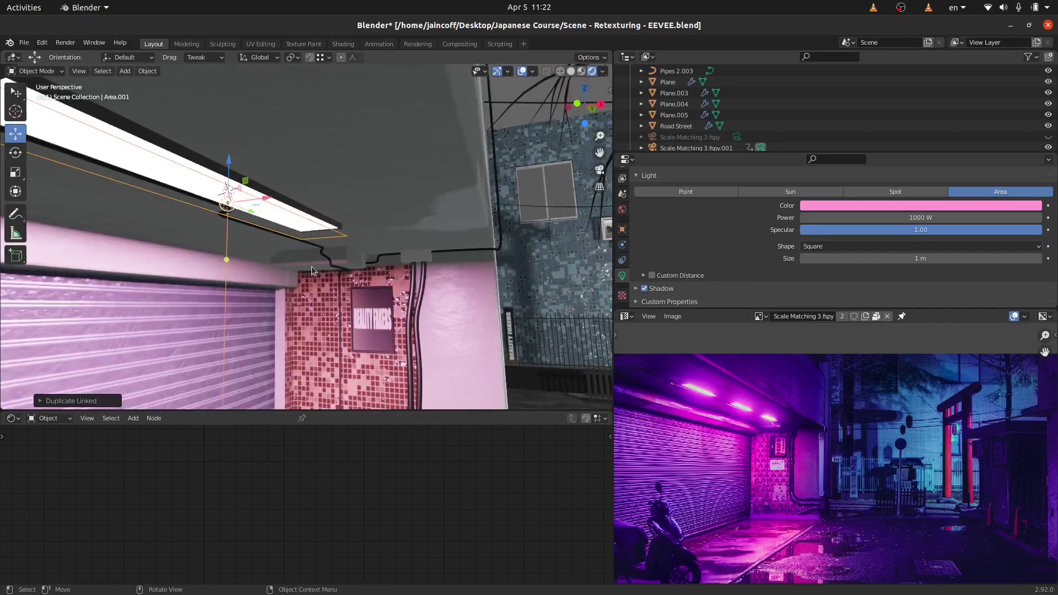
# Move the duplicated area light along the Y axis to sit beneath the next ceiling lamp.
pyautogui.scroll(-4, 312, 266)
pyautogui.press('g')
pyautogui.press('y')
pyautogui.click(250, 285)
pyautogui.scroll(-5, 250, 284)
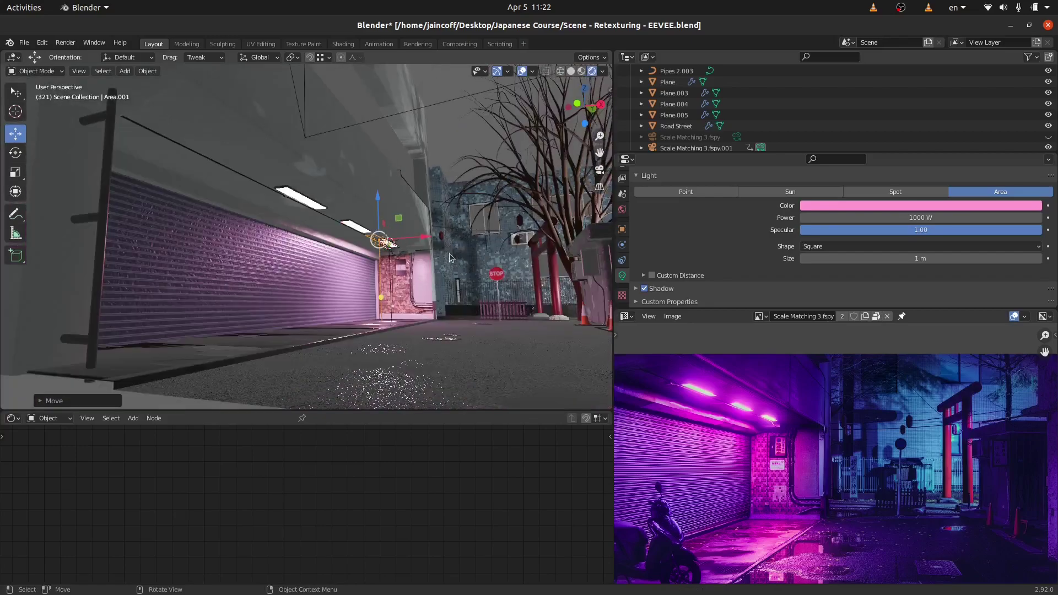
pyautogui.press('g')
pyautogui.press('y')
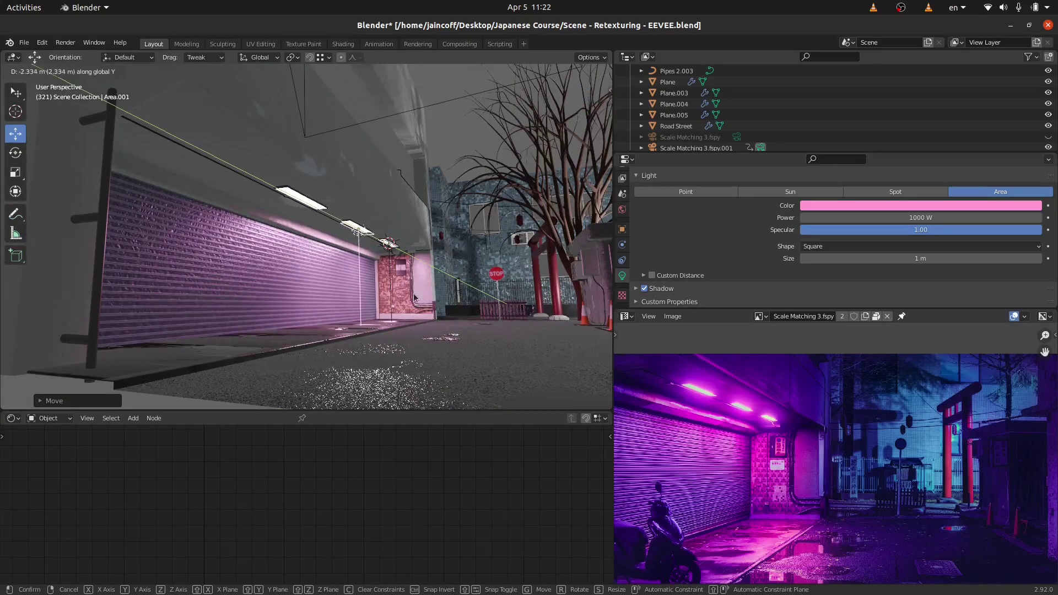
pyautogui.click(381, 266)
pyautogui.scroll(5, 378, 263)
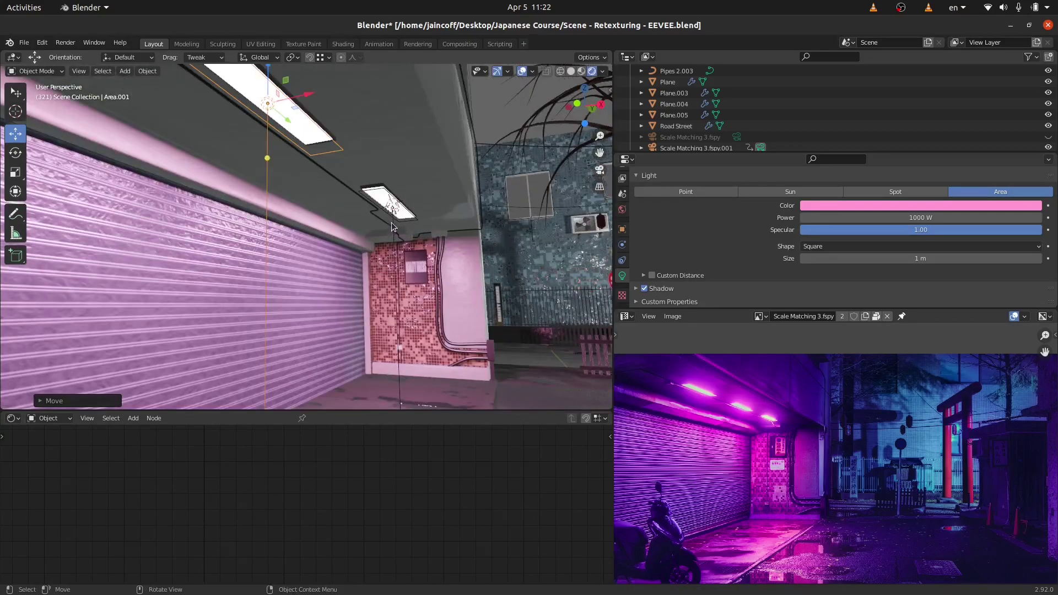
# Test the linked light settings by lowering the original area light's power to 10 W and returning it to 1000 W.
pyautogui.click(367, 191)
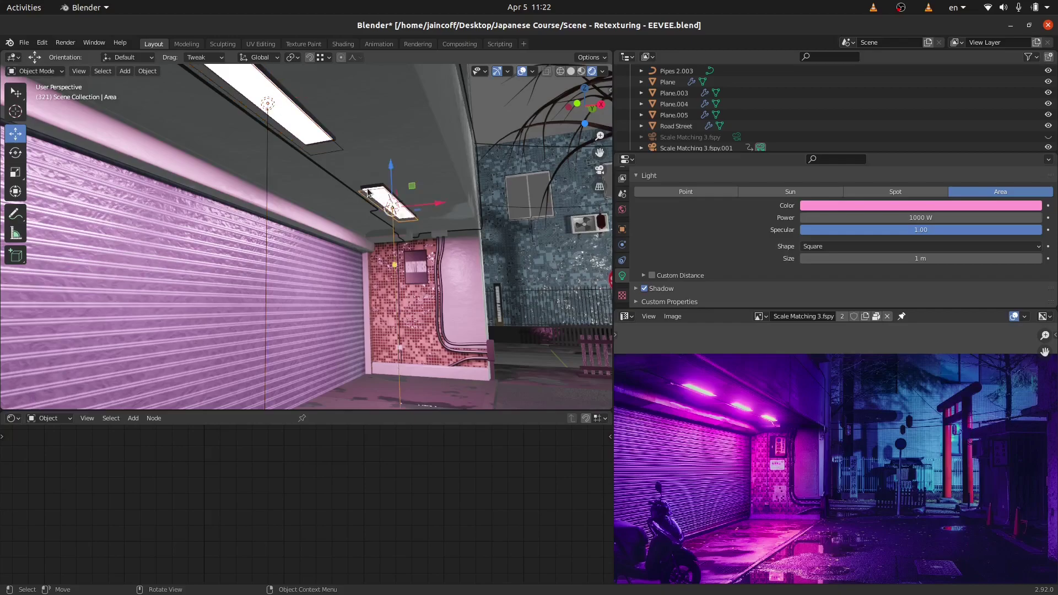
pyautogui.click(910, 217)
pyautogui.press('Return')
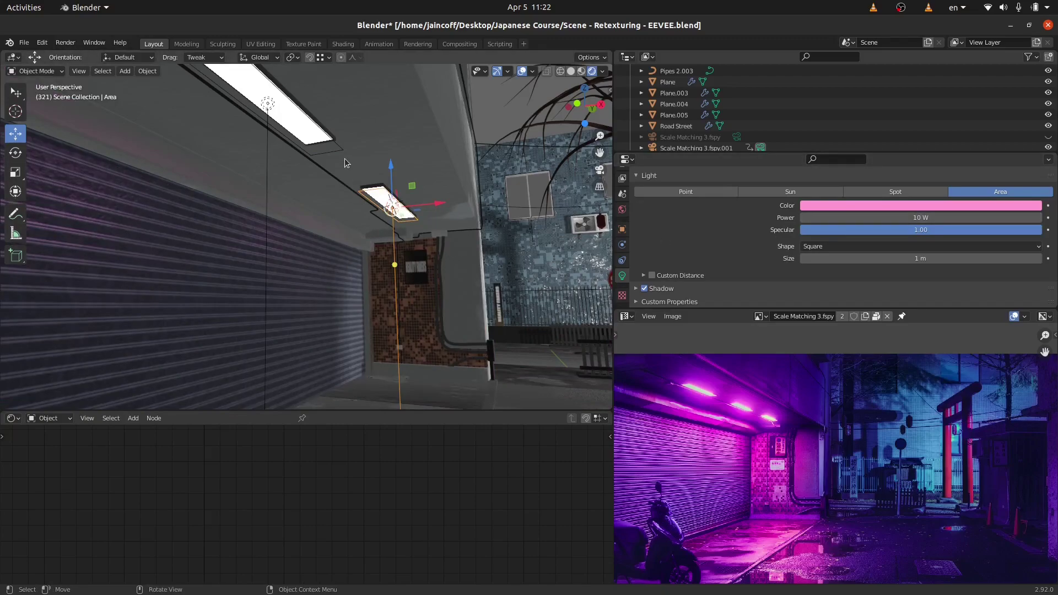
pyautogui.click(913, 218)
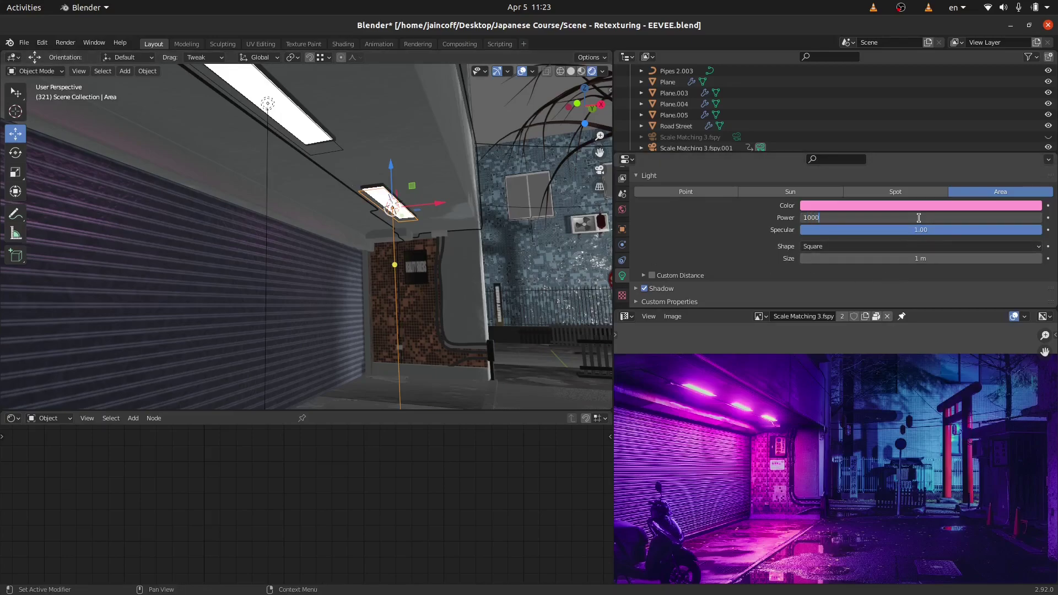
pyautogui.press('Return')
# Create another linked duplicate of the original area light and move it along the Y axis toward the remaining ceiling lamp.
pyautogui.scroll(-2, 414, 232)
pyautogui.moveTo(428, 237); pyautogui.dragTo(418, 239, button='middle')
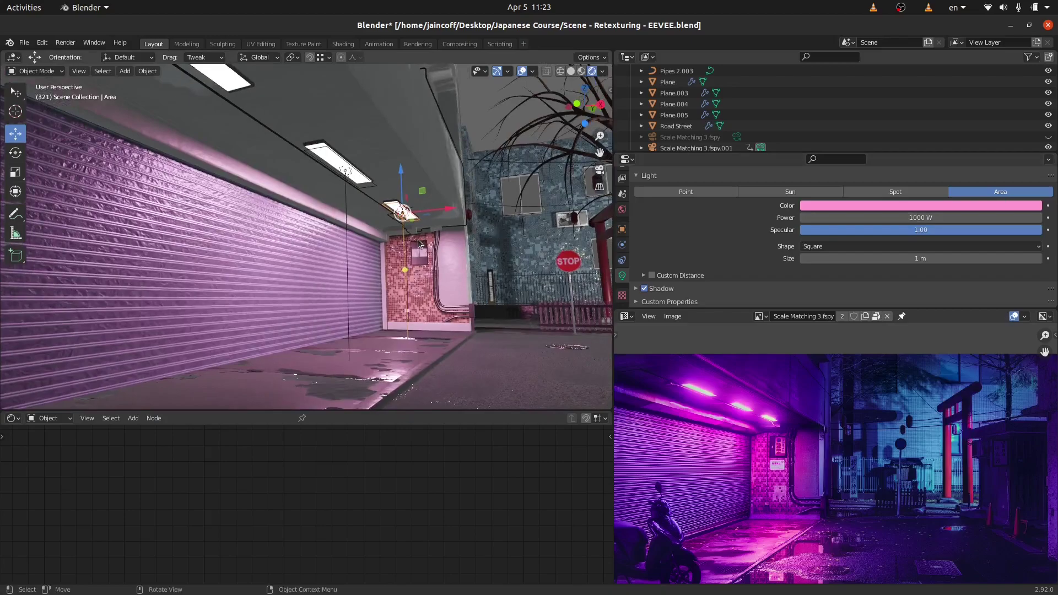
pyautogui.scroll(-4, 418, 239)
pyautogui.scroll(4, 413, 231)
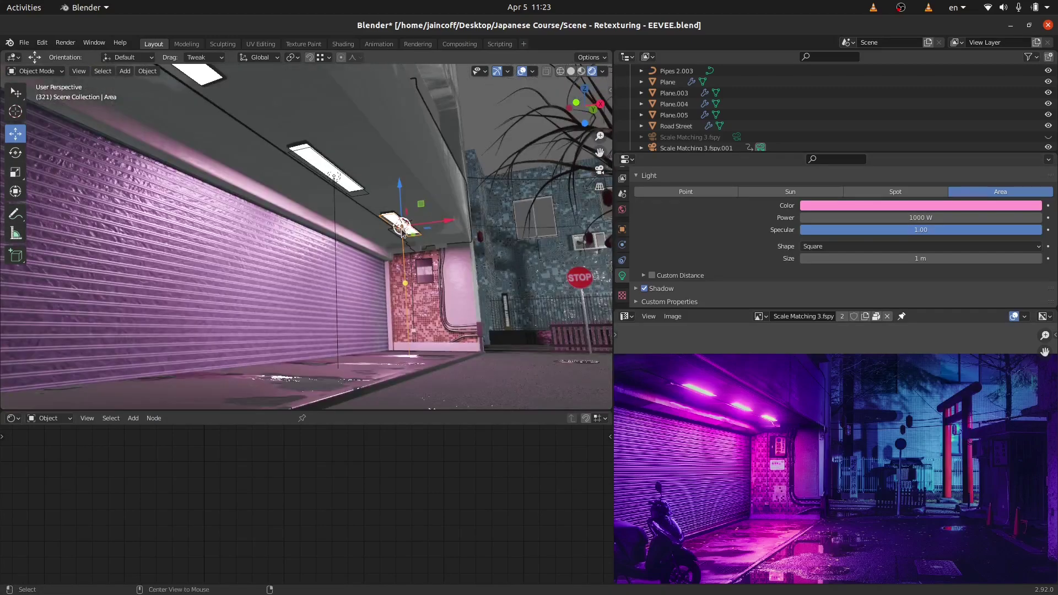
pyautogui.hotkey('alt', 'd')
pyautogui.click(395, 240)
pyautogui.press('g')
pyautogui.press('y')
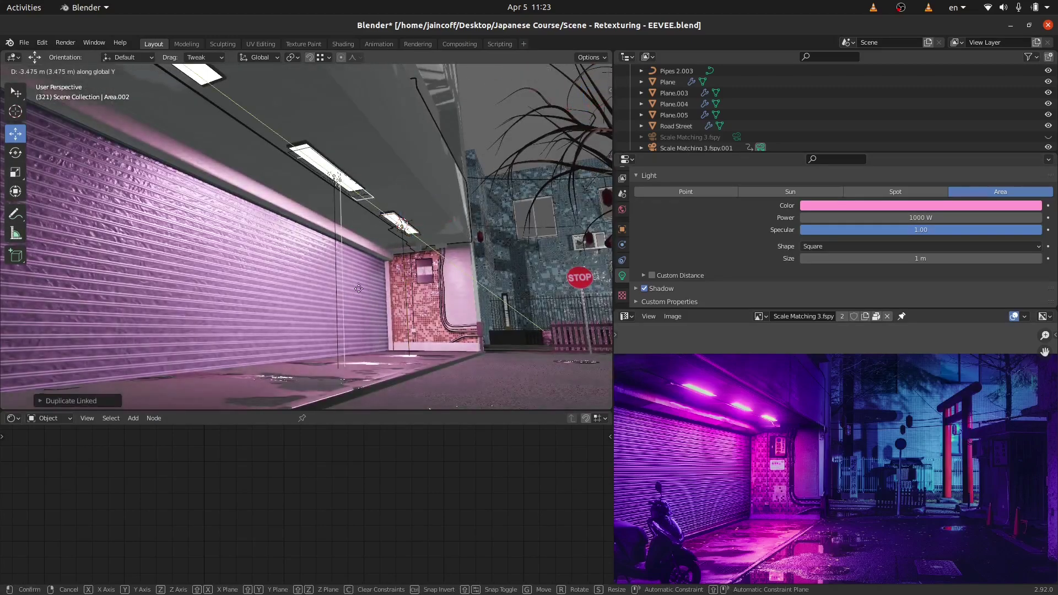
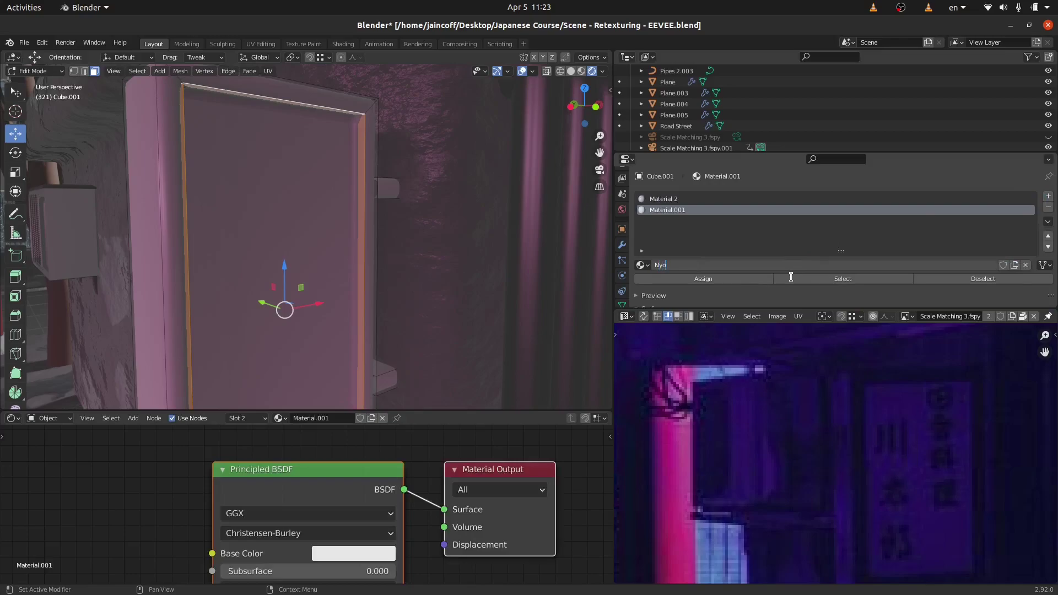
# Name the sign box's new material Nyon - Blue and replace its Principled BSDF with an Emission node connected to the Surface output.
pyautogui.press('Return')
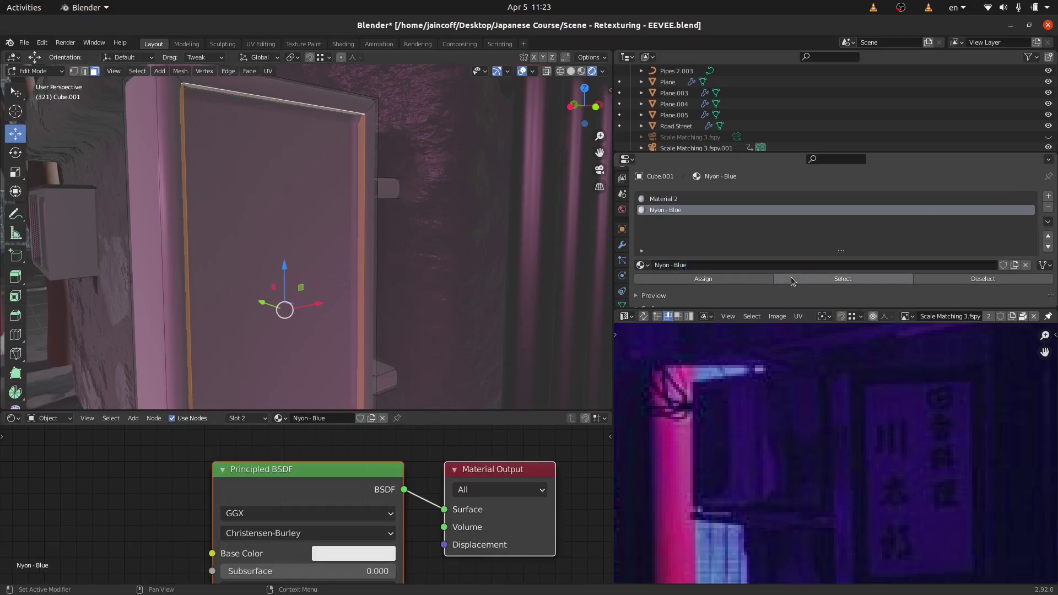
pyautogui.scroll(-3, 404, 484)
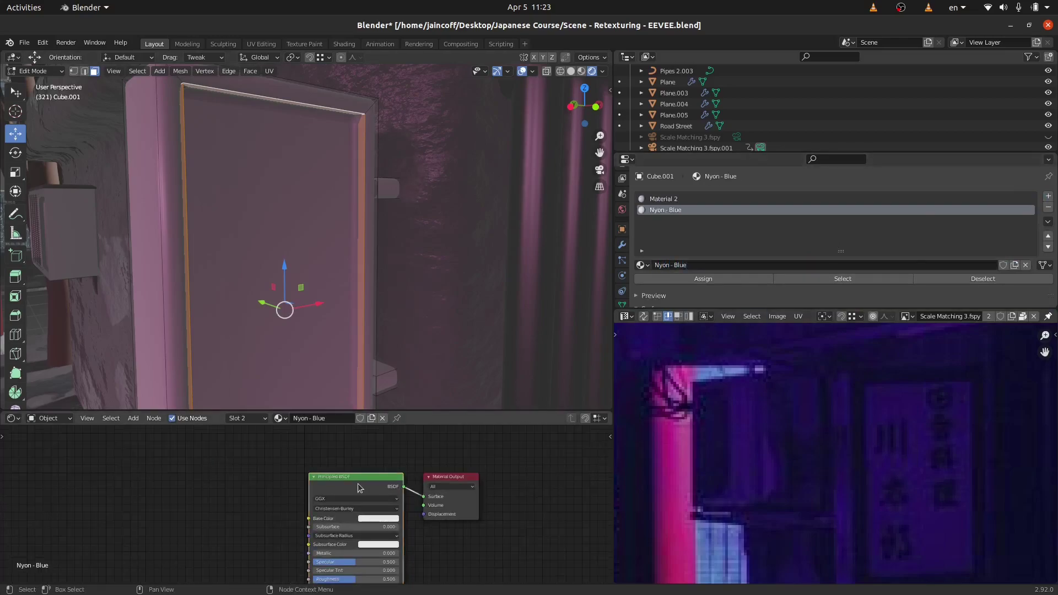
pyautogui.press('x')
pyautogui.scroll(2, 350, 499)
pyautogui.hotkey('shift', 'a')
pyautogui.click(346, 467)
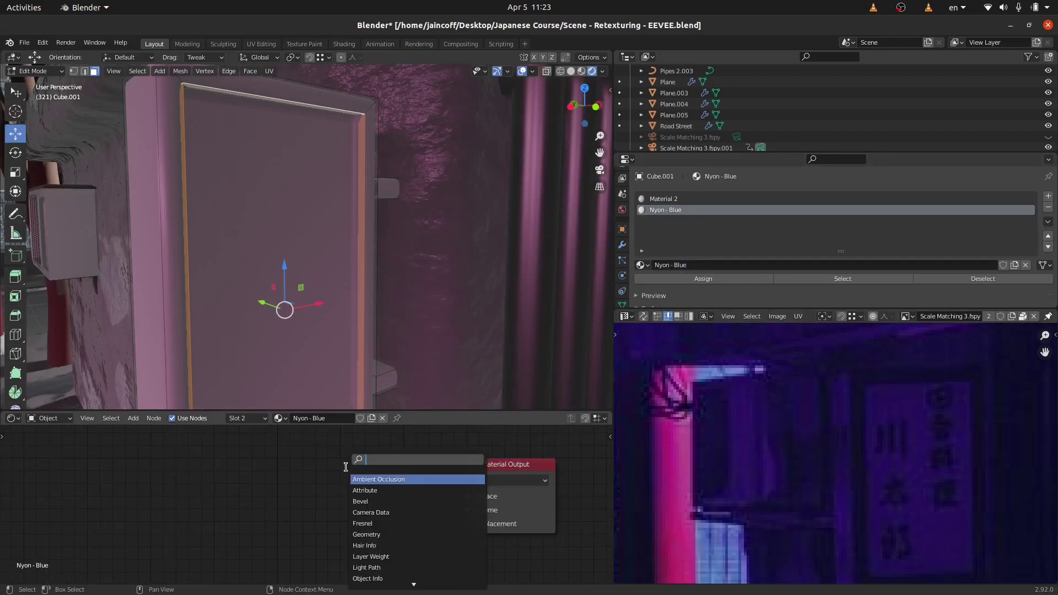
pyautogui.write('smi')
pyautogui.press('Return')
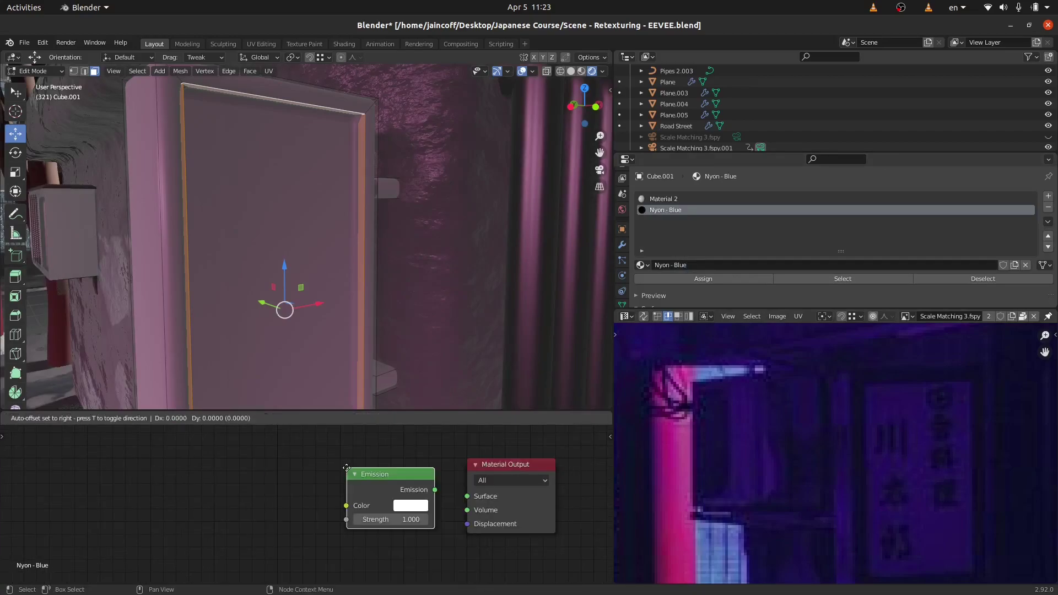
pyautogui.click(325, 456)
pyautogui.moveTo(414, 477); pyautogui.dragTo(467, 496)
# Set the emission color to saturated blue and assign the material to the selected inner frame faces of the sign box.
pyautogui.click(388, 495)
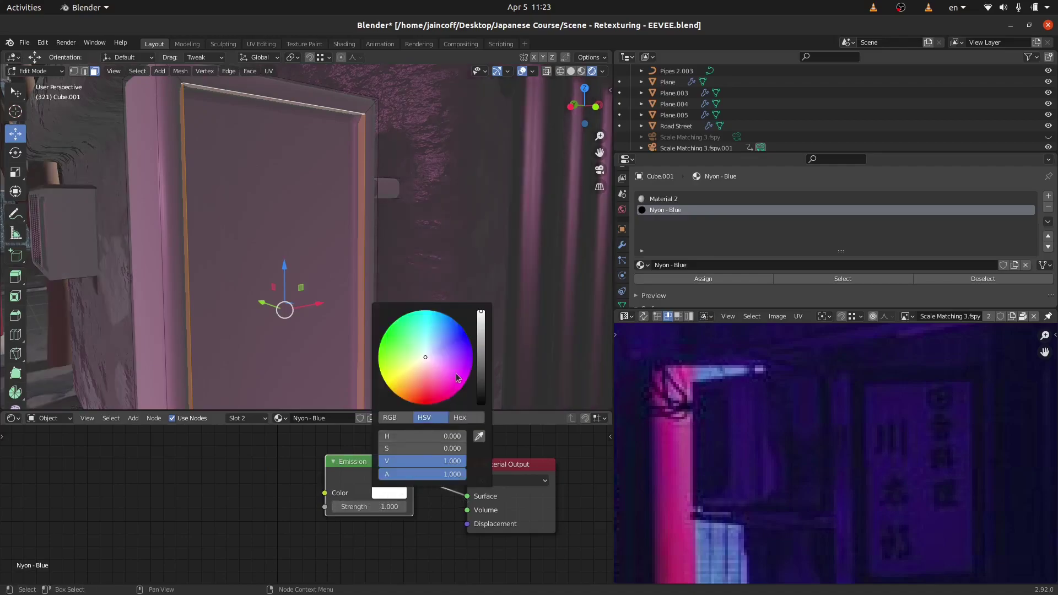
pyautogui.click(462, 343)
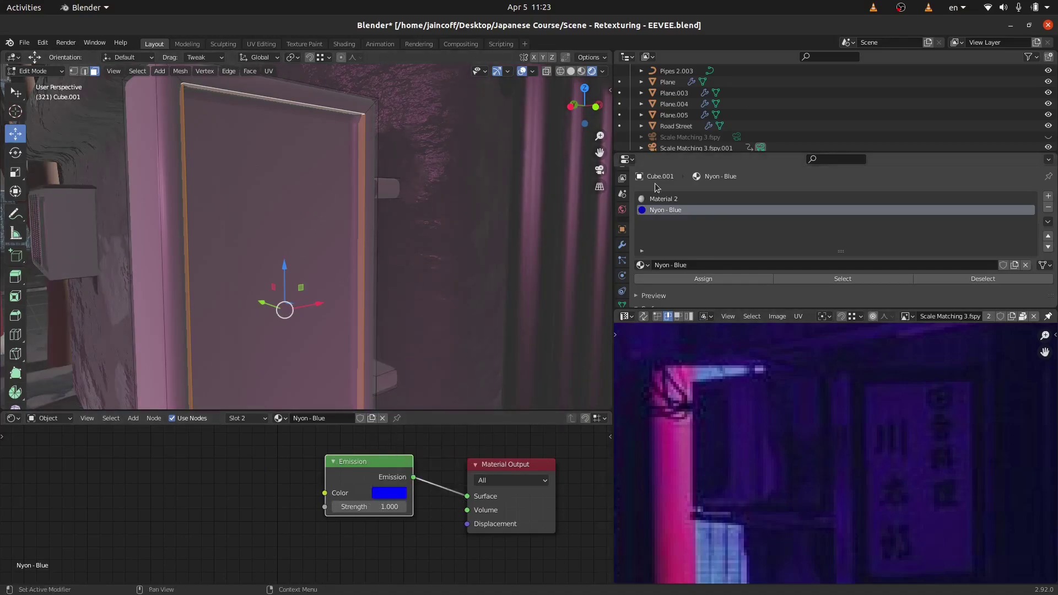
pyautogui.click(710, 275)
pyautogui.press('Tab')
# Examine the Emission Light material settings of the ceiling lamp near the tiled wall.
pyautogui.scroll(-6, 426, 170)
pyautogui.moveTo(428, 170); pyautogui.dragTo(149, 200, button='middle')
pyautogui.scroll(-6, 494, 217)
pyautogui.scroll(5, 91, 184)
pyautogui.click(168, 154)
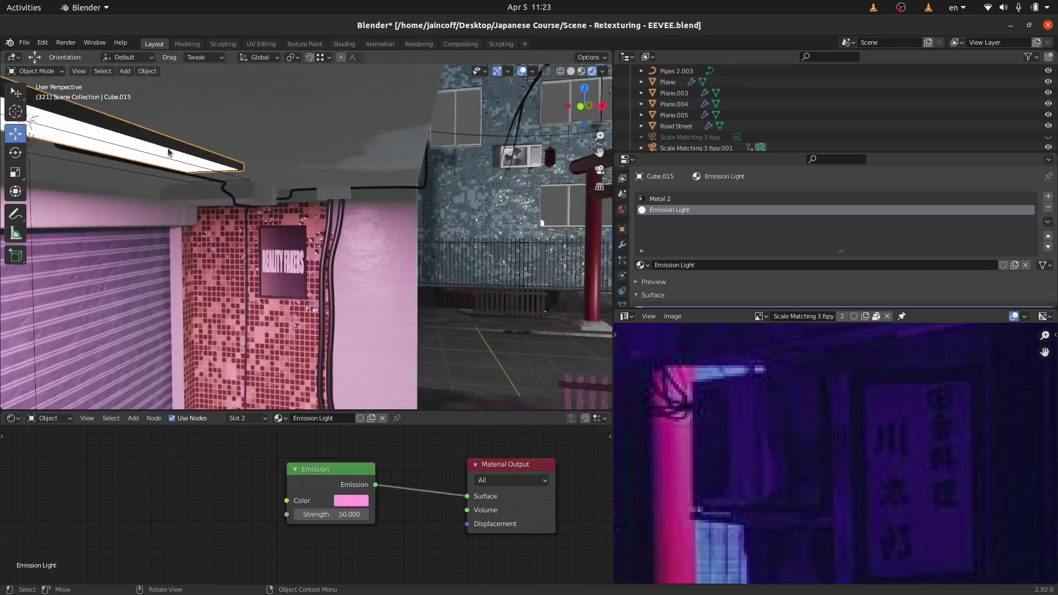
pyautogui.scroll(-6, 716, 237)
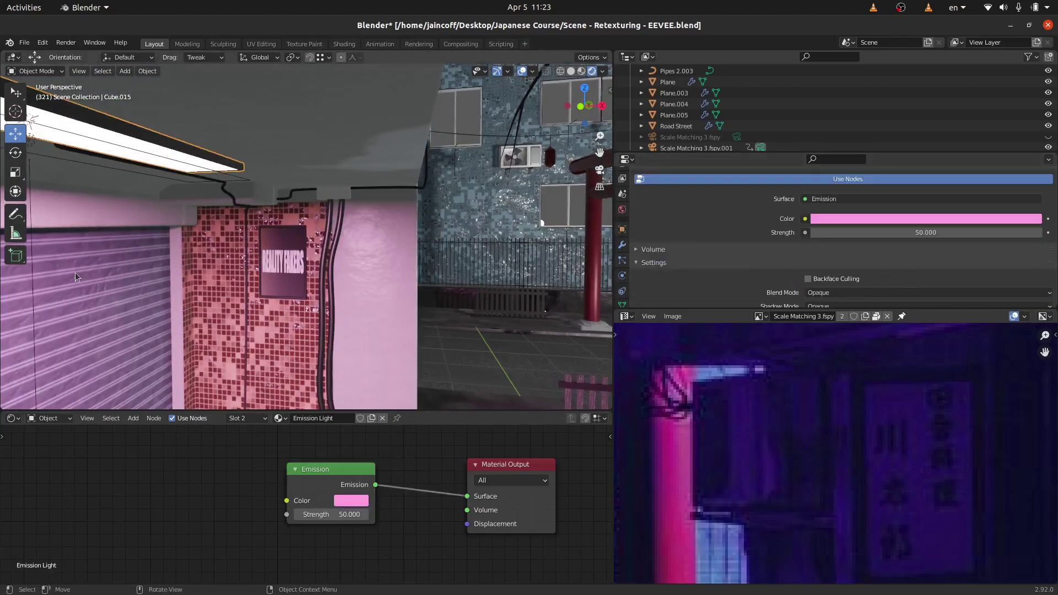
pyautogui.scroll(-2, 184, 160)
pyautogui.scroll(-5, 183, 159)
# Set the emission strength of the sign box's Nyon - Blue material to 25.
pyautogui.click(543, 237)
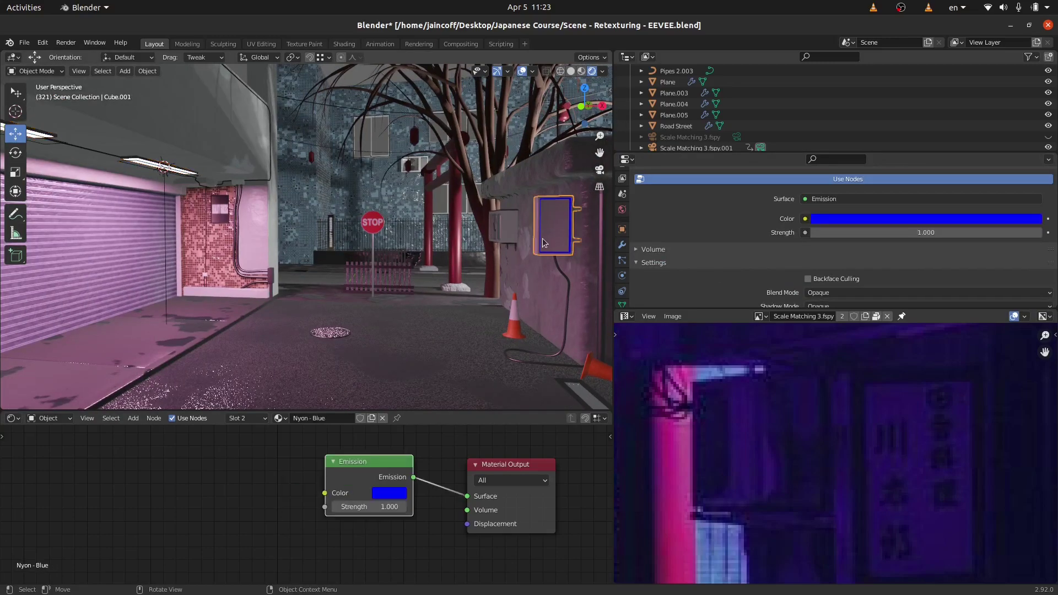
pyautogui.click(358, 508)
pyautogui.write('25')
pyautogui.press('Return')
# Snap the 3D cursor to the selected frame faces of the blue-edged sign box in Edit Mode.
pyautogui.press('KP_Decimal')
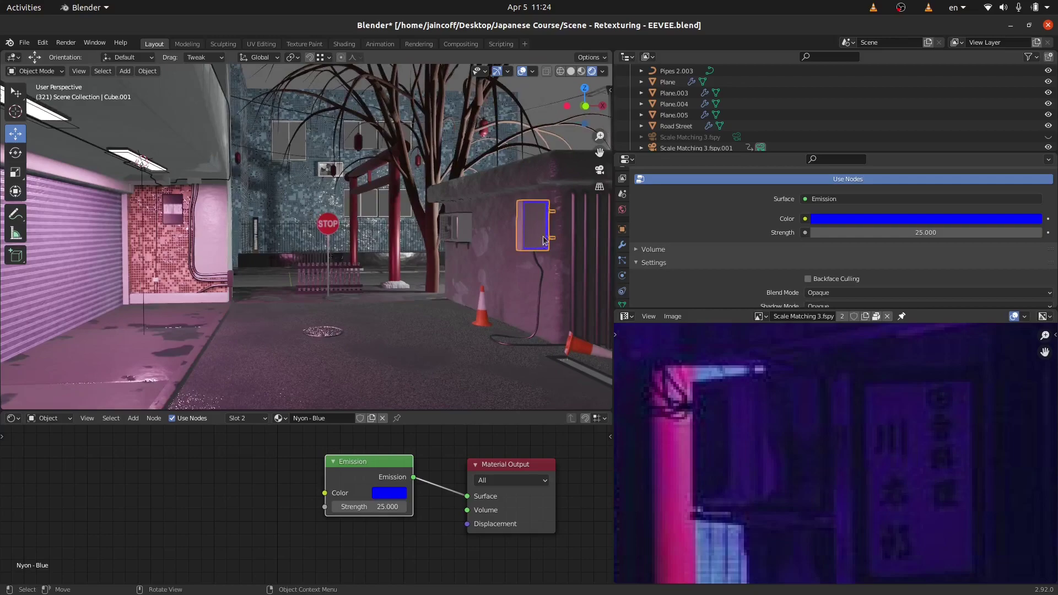
pyautogui.scroll(-5, 425, 281)
pyautogui.moveTo(436, 256); pyautogui.dragTo(404, 258, button='middle')
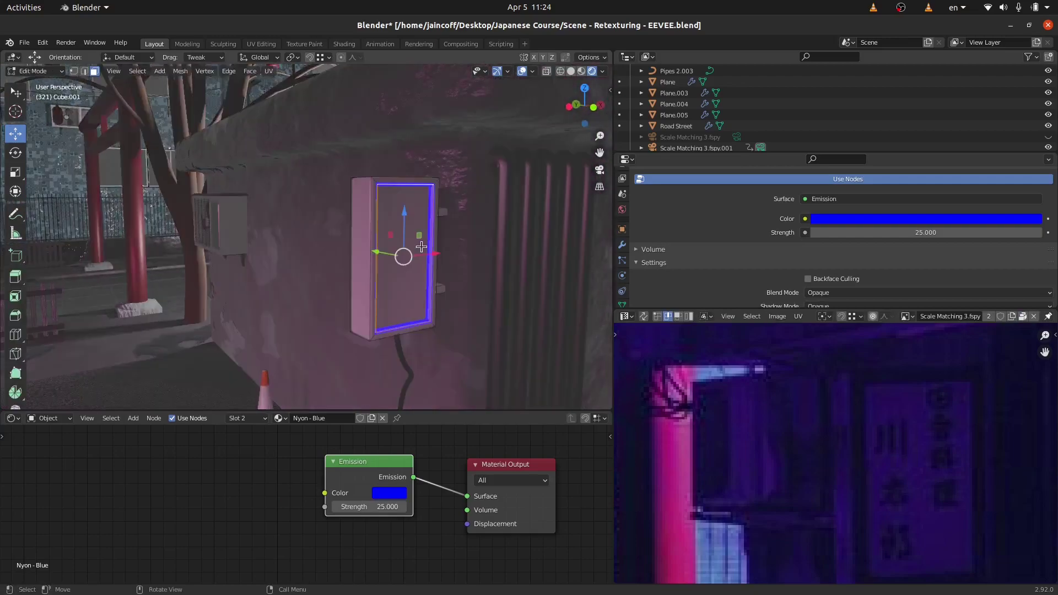
pyautogui.press('Tab')
pyautogui.hotkey('shift', 's')
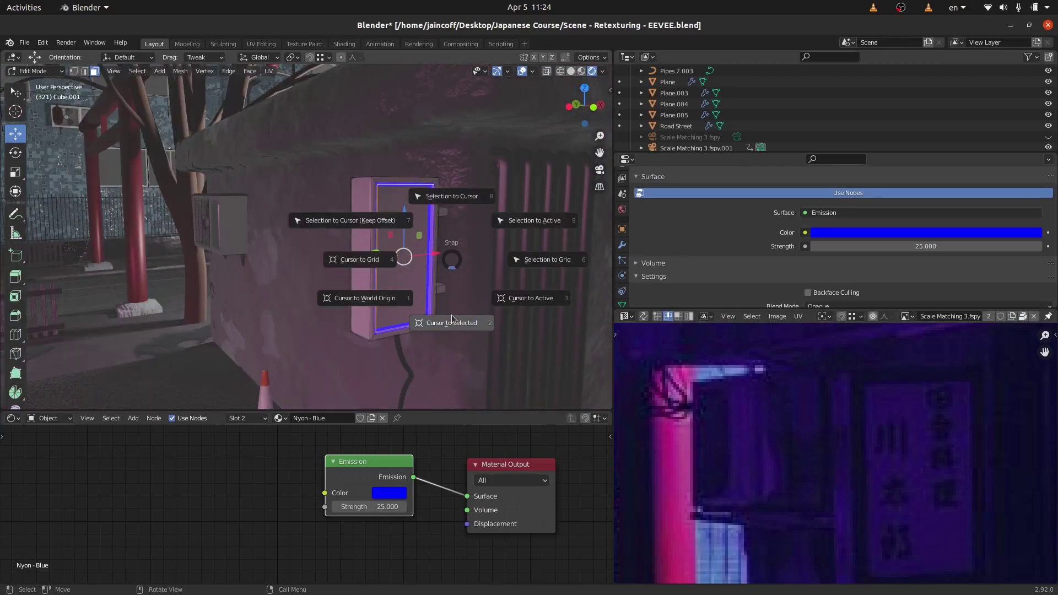
pyautogui.hotkey('shift', 'a')
pyautogui.press('Escape')
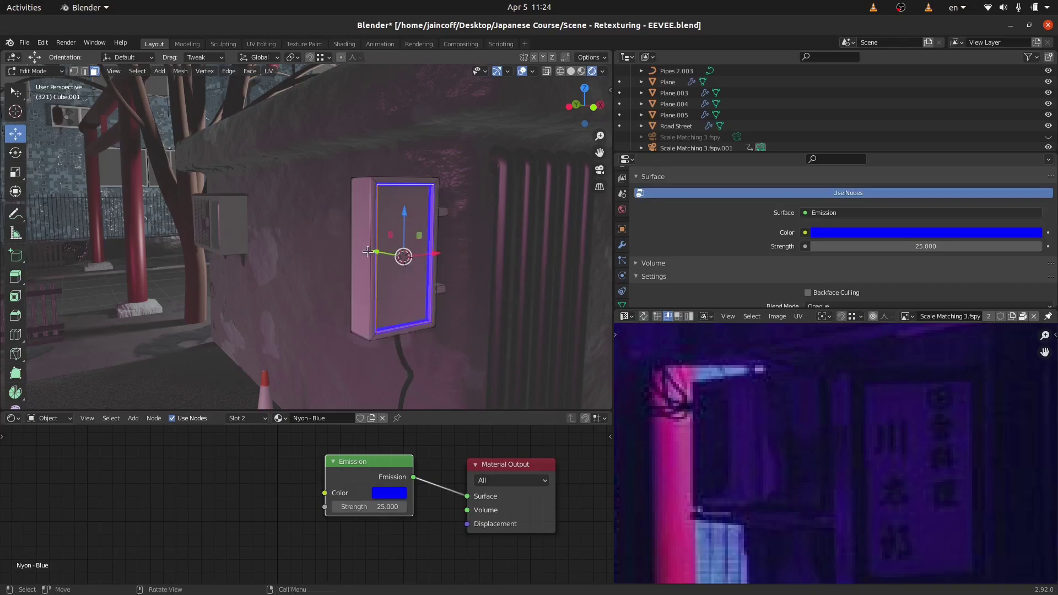
# Add an area light at the 3D cursor on the sign box and rotate it 90° about the X axis.
pyautogui.press('Tab')
pyautogui.hotkey('shift', 'a')
pyautogui.moveTo(343, 379)
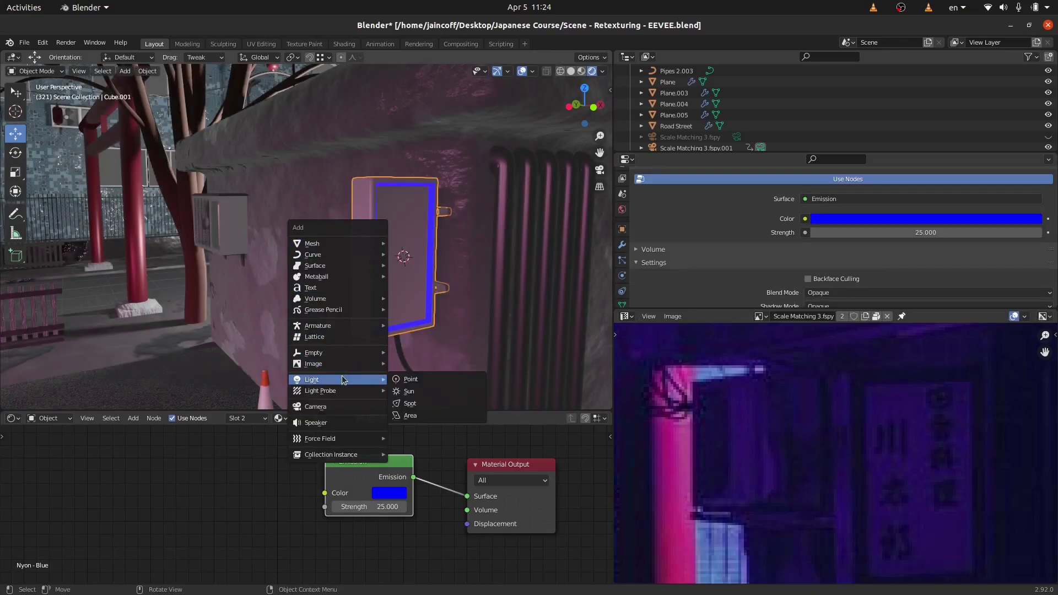
pyautogui.click(426, 417)
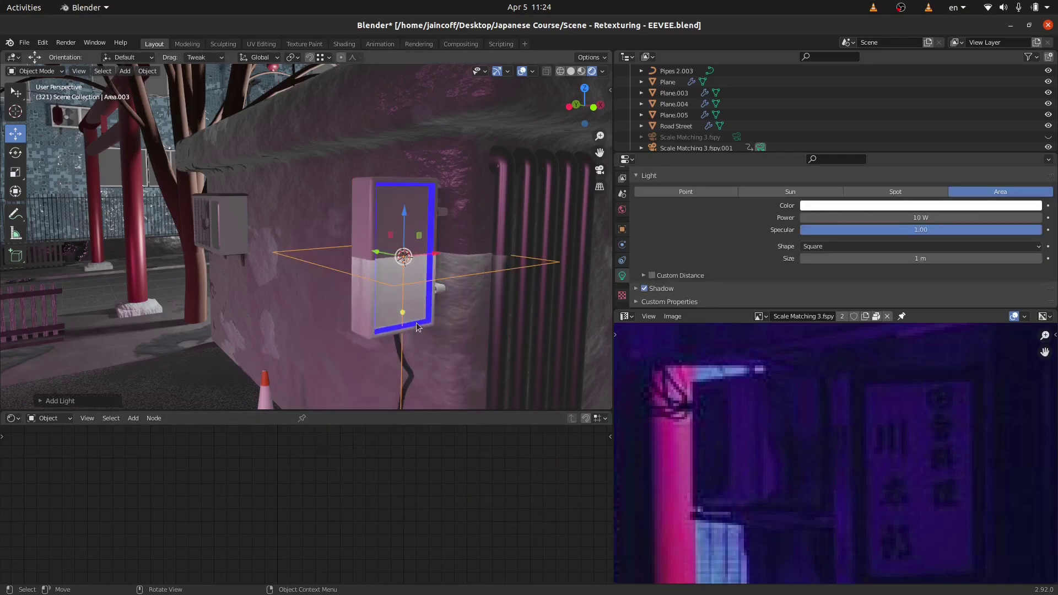
pyautogui.press('r')
pyautogui.press('x')
pyautogui.press('9')
pyautogui.press('0')
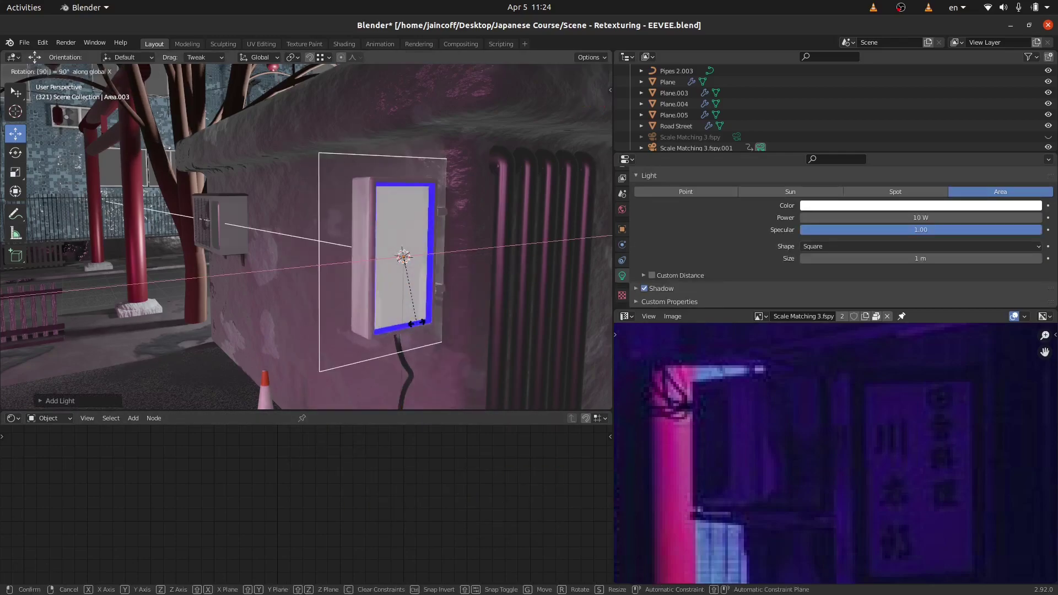
pyautogui.press('Return')
pyautogui.moveTo(413, 288); pyautogui.dragTo(365, 256, button='middle')
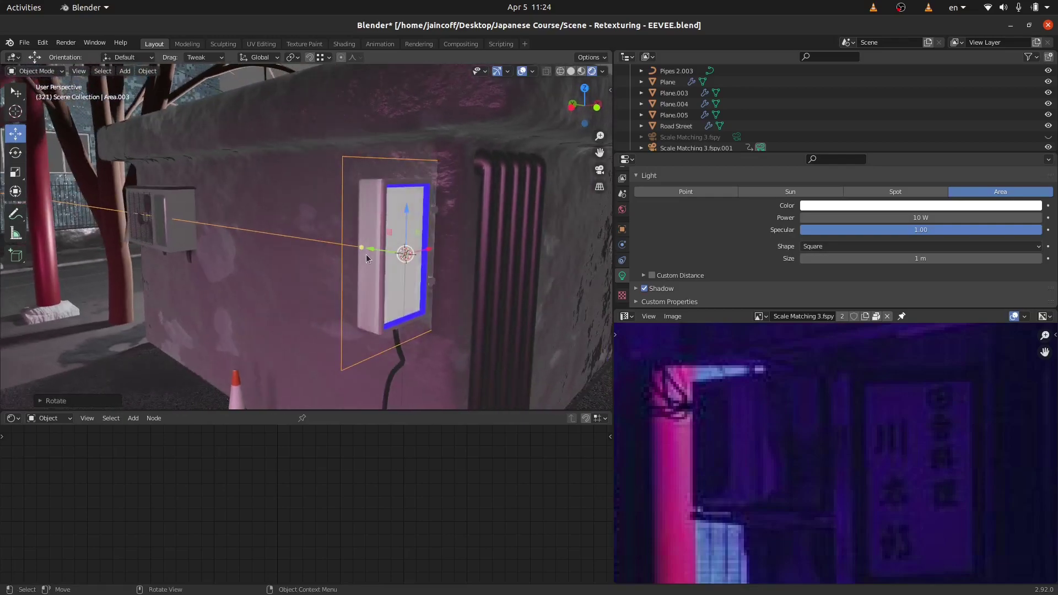
# Enlarge the area light and move it slightly in negative Y so it sits just in front of the sign box's face.
pyautogui.press('s')
pyautogui.click(344, 249)
pyautogui.press('g')
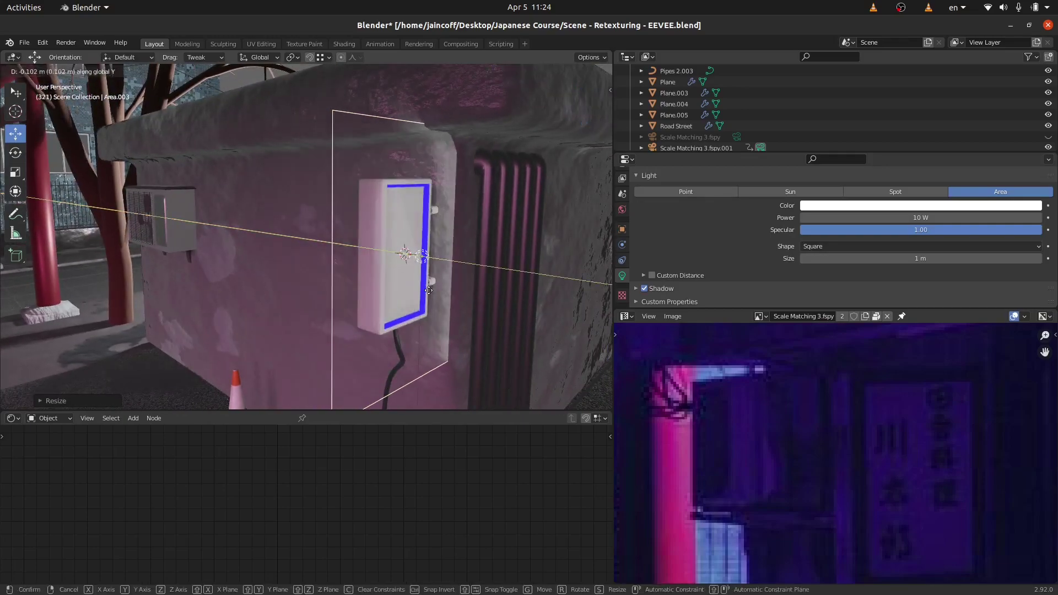
pyautogui.click(425, 289)
pyautogui.scroll(-5, 426, 289)
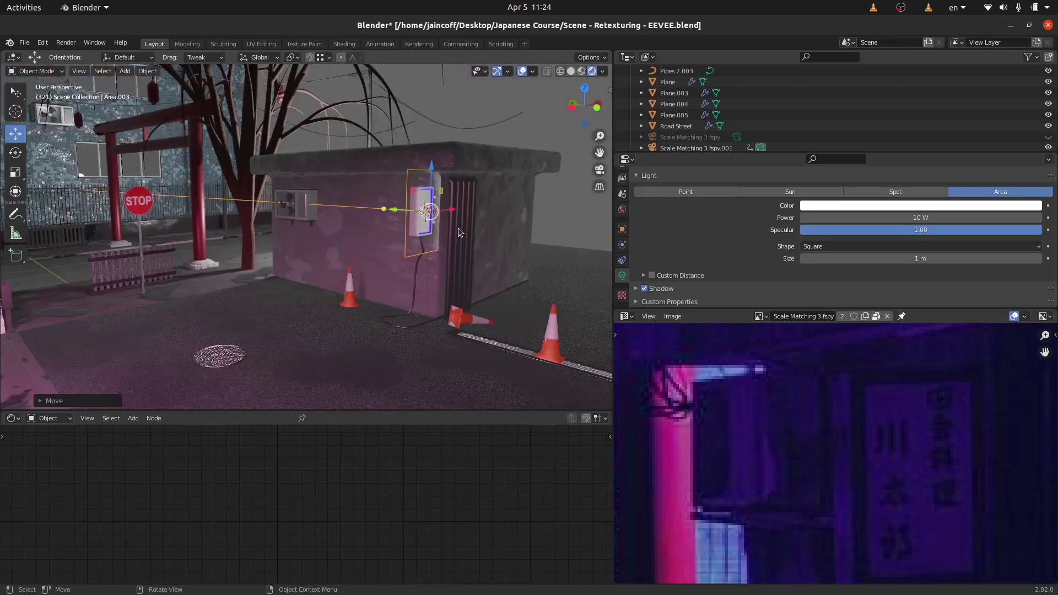
# Set the area light's power to 100 W and its color to saturated blue with hue 0.659.
pyautogui.click(926, 217)
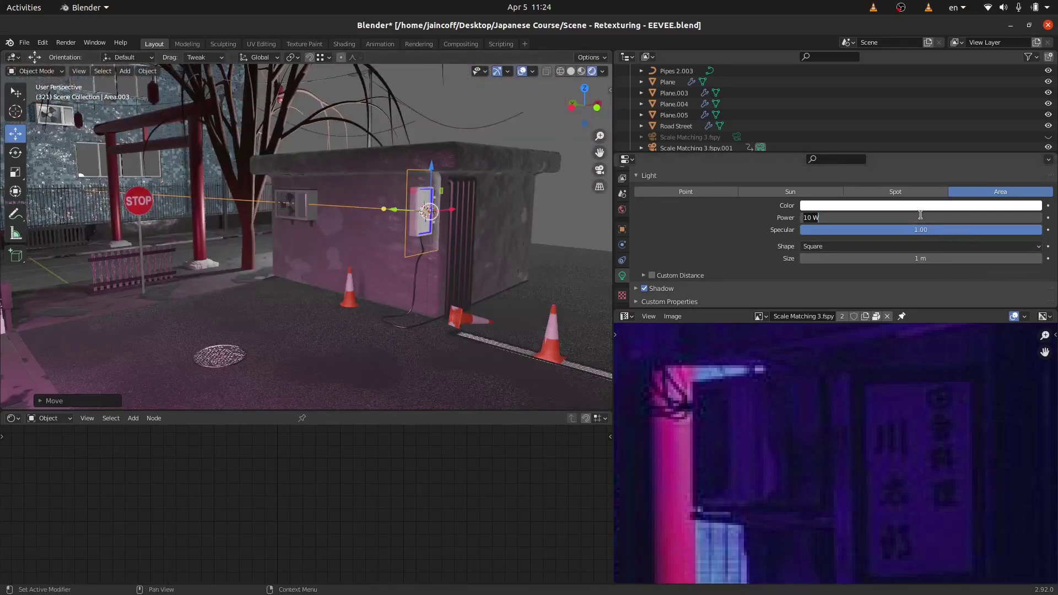
pyautogui.write('100')
pyautogui.press('Return')
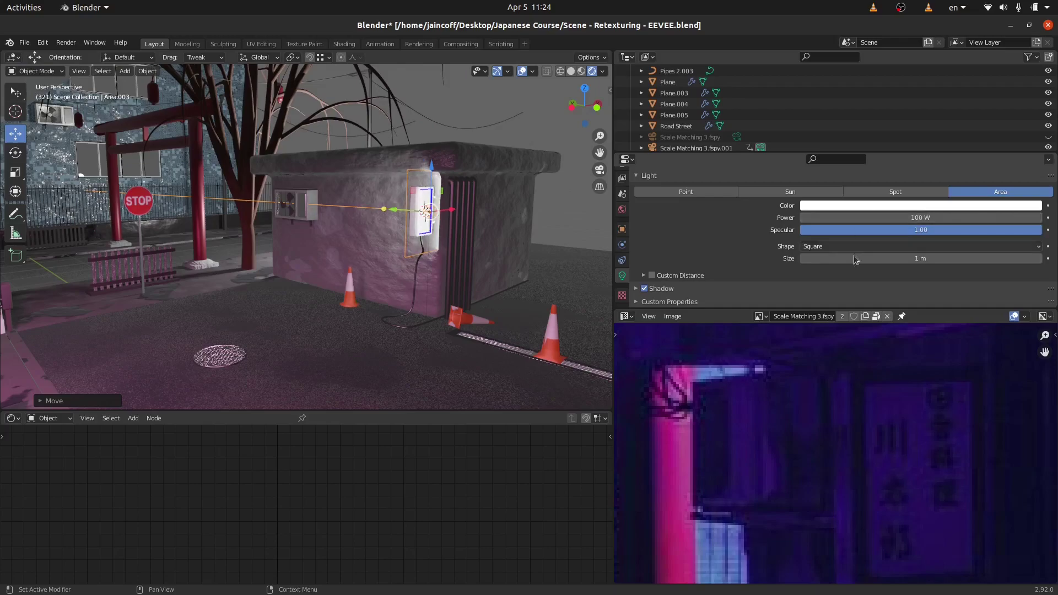
pyautogui.click(911, 206)
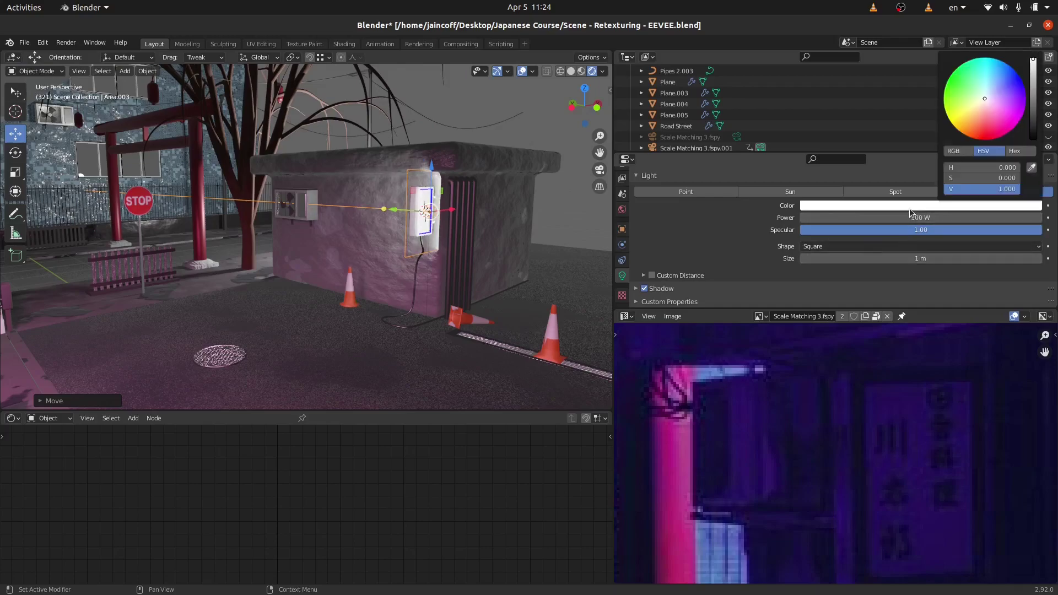
pyautogui.click(1012, 84)
pyautogui.moveTo(1013, 84)
pyautogui.mouseDown()
pyautogui.moveTo(1020, 77)
pyautogui.moveTo(997, 59)
pyautogui.moveTo(951, 76)
pyautogui.moveTo(947, 114)
pyautogui.moveTo(990, 140)
pyautogui.moveTo(1020, 120)
pyautogui.moveTo(1021, 79)
pyautogui.moveTo(1025, 109)
pyautogui.mouseUp()
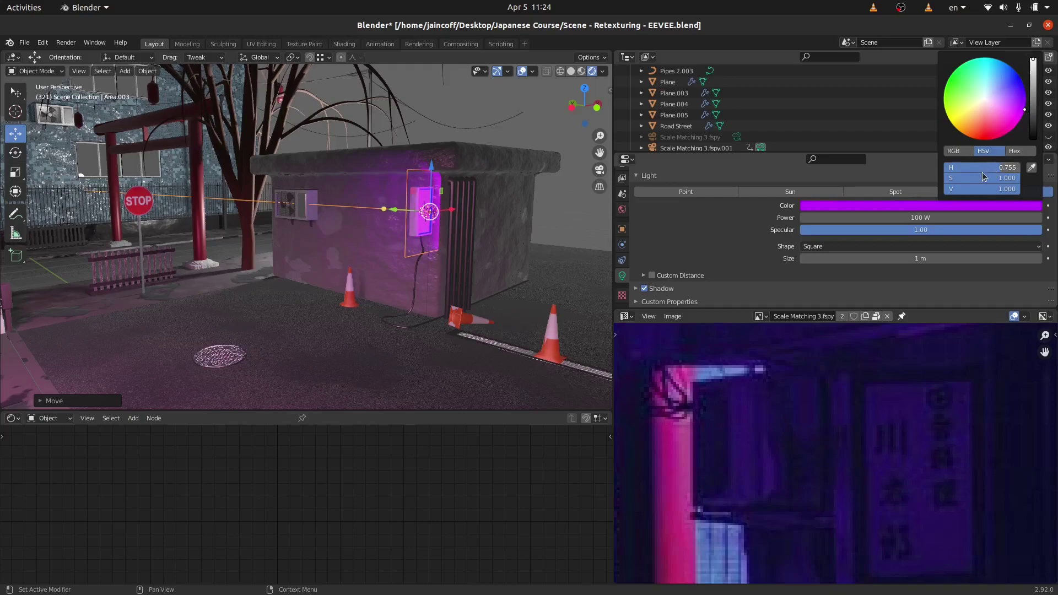
pyautogui.click(899, 208)
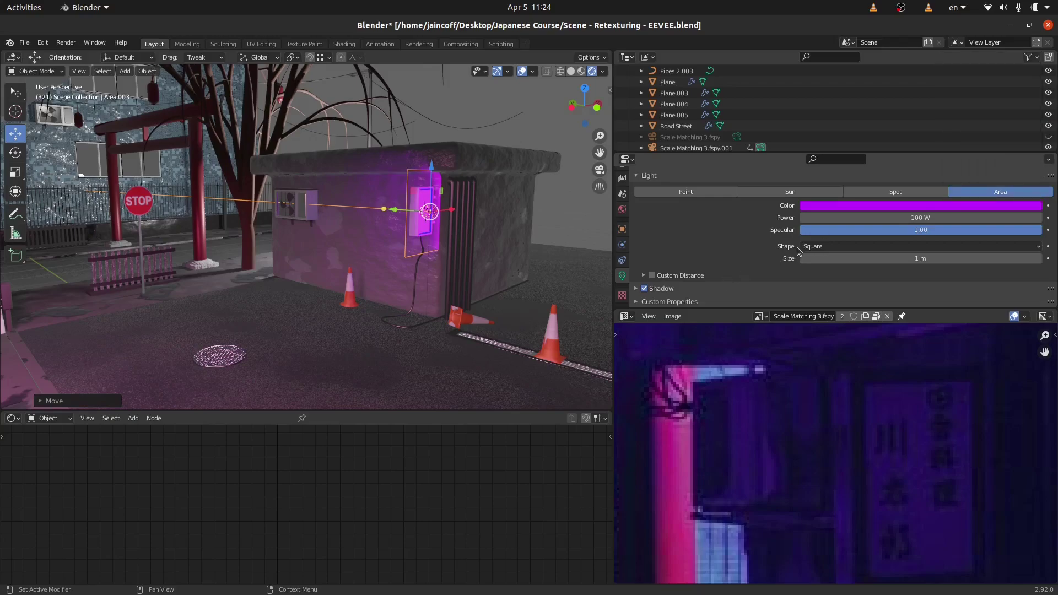
pyautogui.click(941, 207)
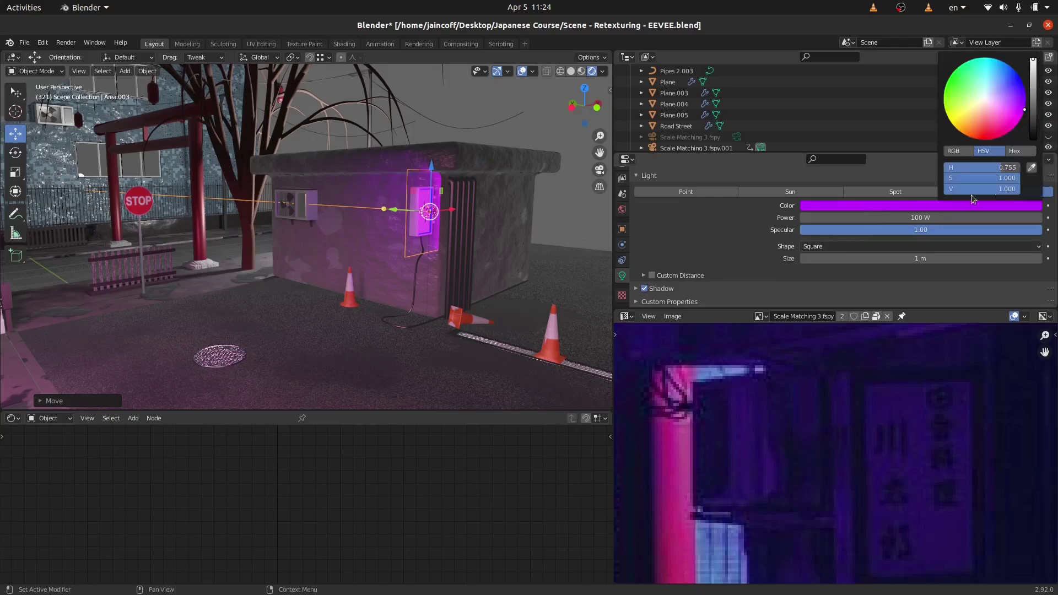
pyautogui.click(1025, 88)
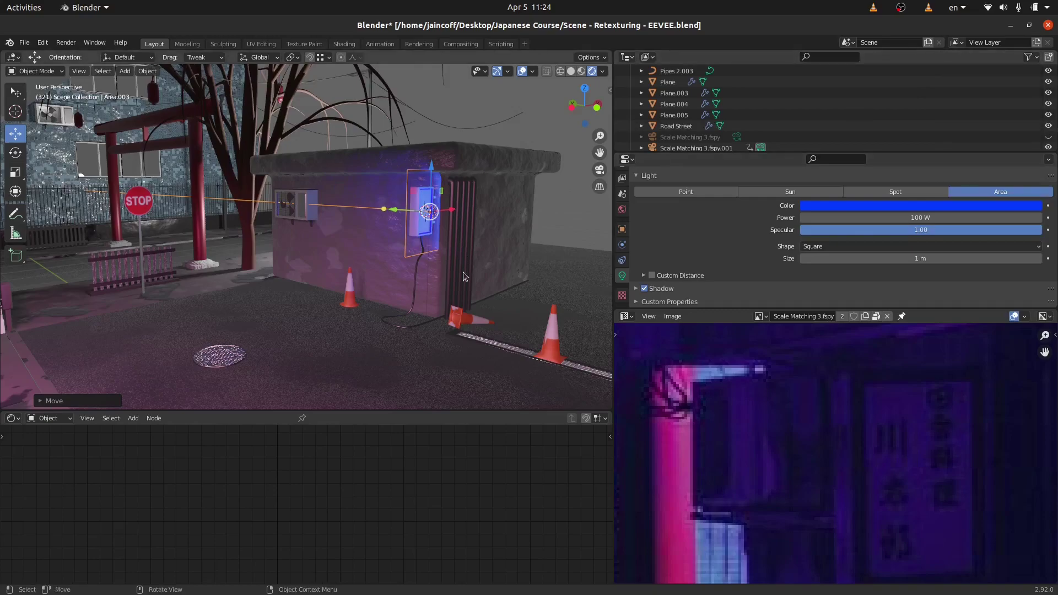
# Stretch the blue area light vertically along Z and lower it on the sign box.
pyautogui.press('s')
pyautogui.rightClick(489, 362)
pyautogui.press('s')
pyautogui.press('z')
pyautogui.click(481, 123)
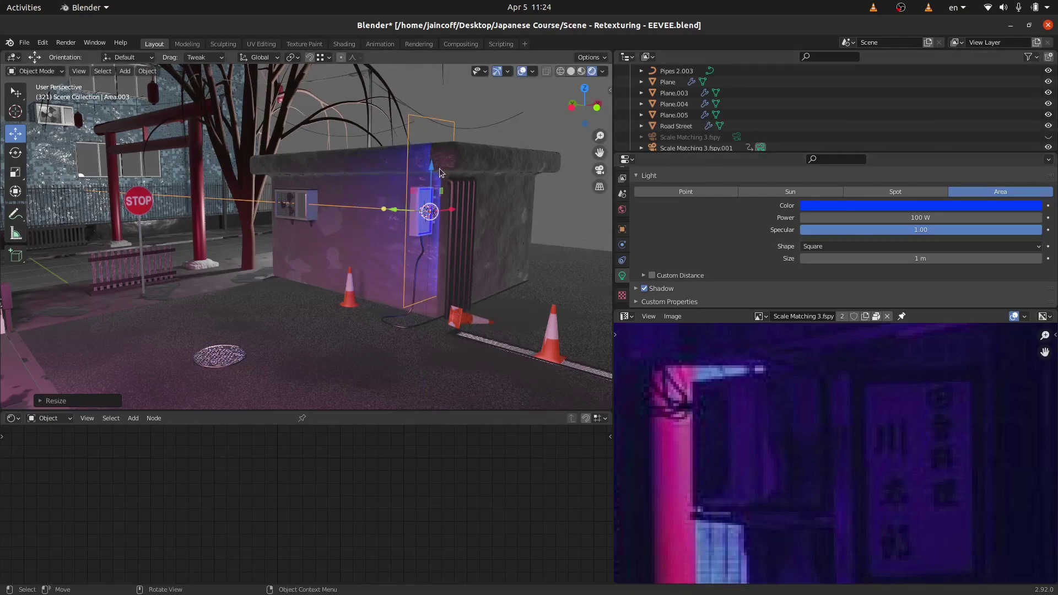
pyautogui.moveTo(432, 178); pyautogui.dragTo(431, 183)
pyautogui.click(429, 238)
# Shorten the area light along Z, fine-tune its height at the small building's wall, and switch to the camera view.
pyautogui.press('s')
pyautogui.press('z')
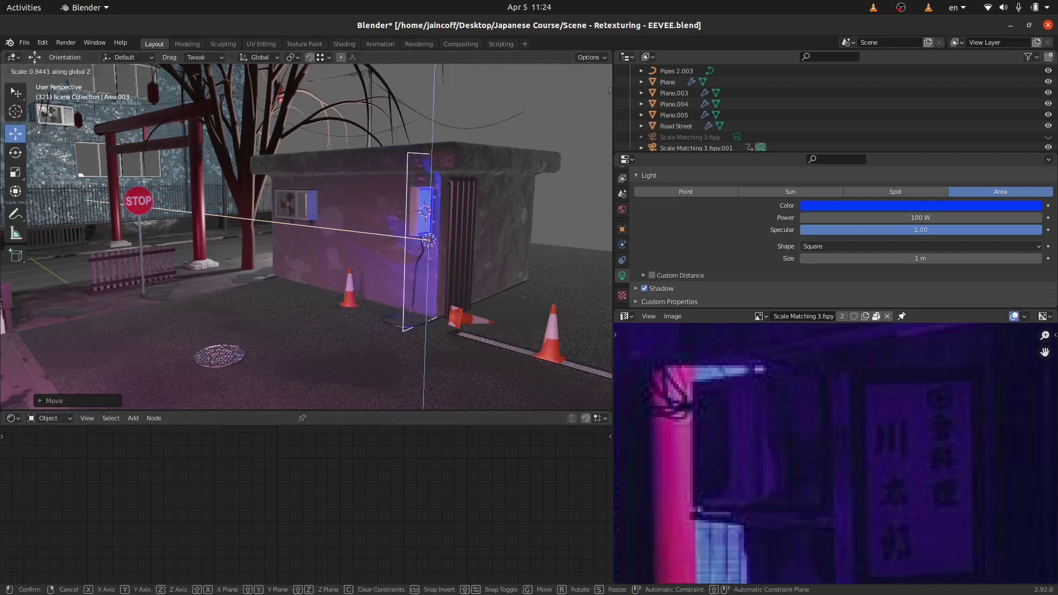
pyautogui.click(439, 218)
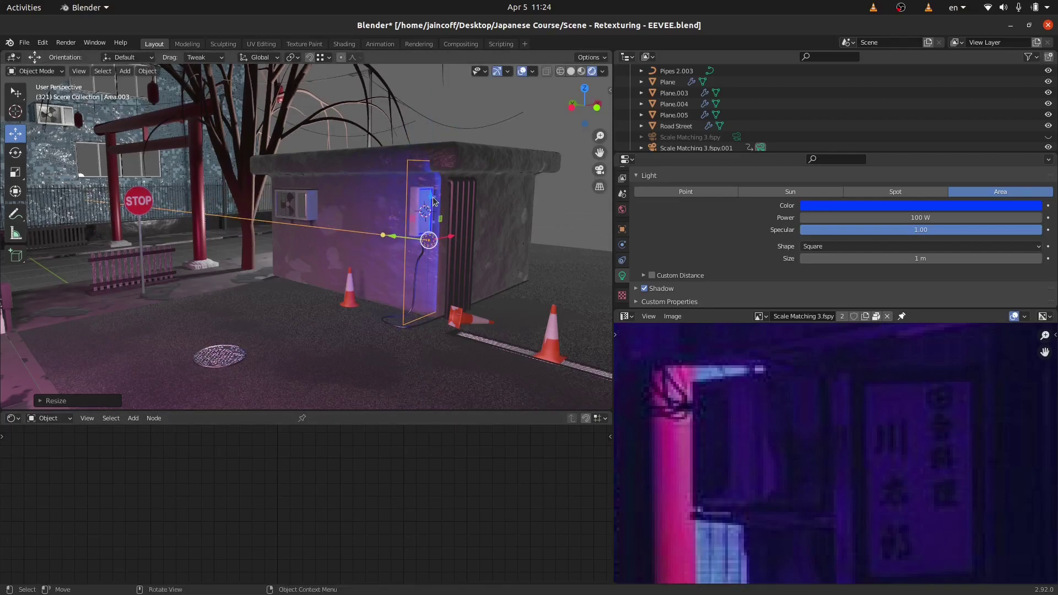
pyautogui.press('g')
pyautogui.press('z')
pyautogui.click(438, 207)
pyautogui.scroll(-5, 433, 240)
pyautogui.moveTo(435, 244); pyautogui.dragTo(400, 239, button='middle')
pyautogui.press('KP_0')
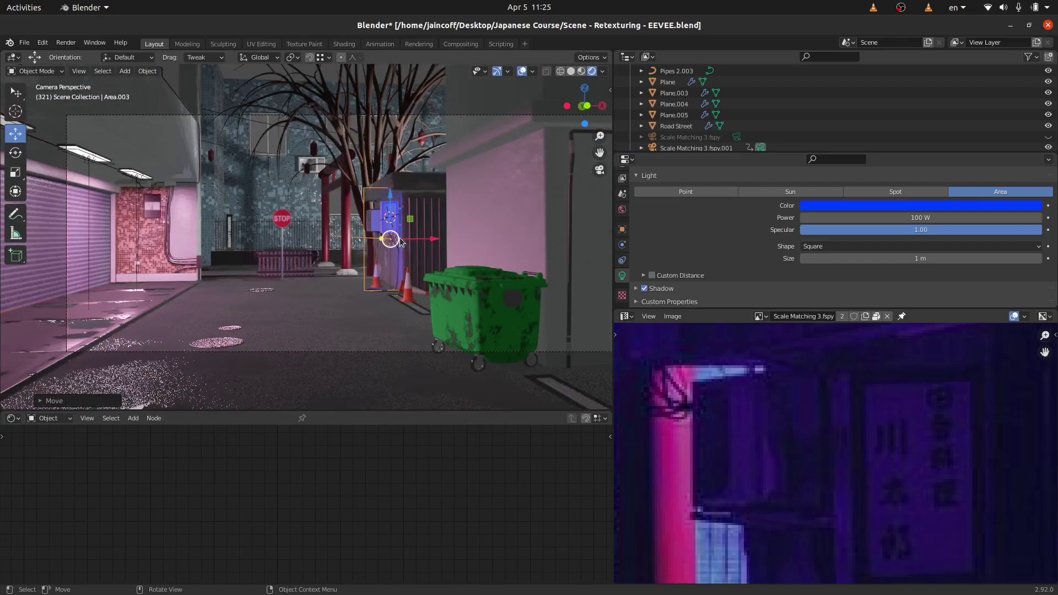
# Raise the sign's area light power to 200 W and shift its color to a lighter azure blue.
pyautogui.scroll(5, 387, 227)
pyautogui.click(316, 228)
pyautogui.click(905, 217)
pyautogui.press('Return')
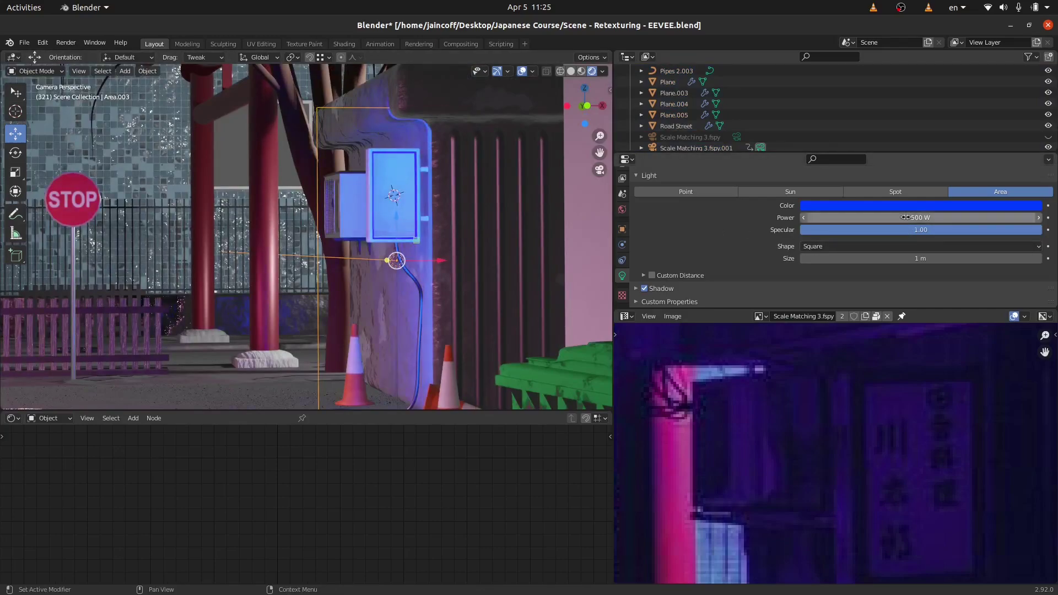
pyautogui.click(923, 208)
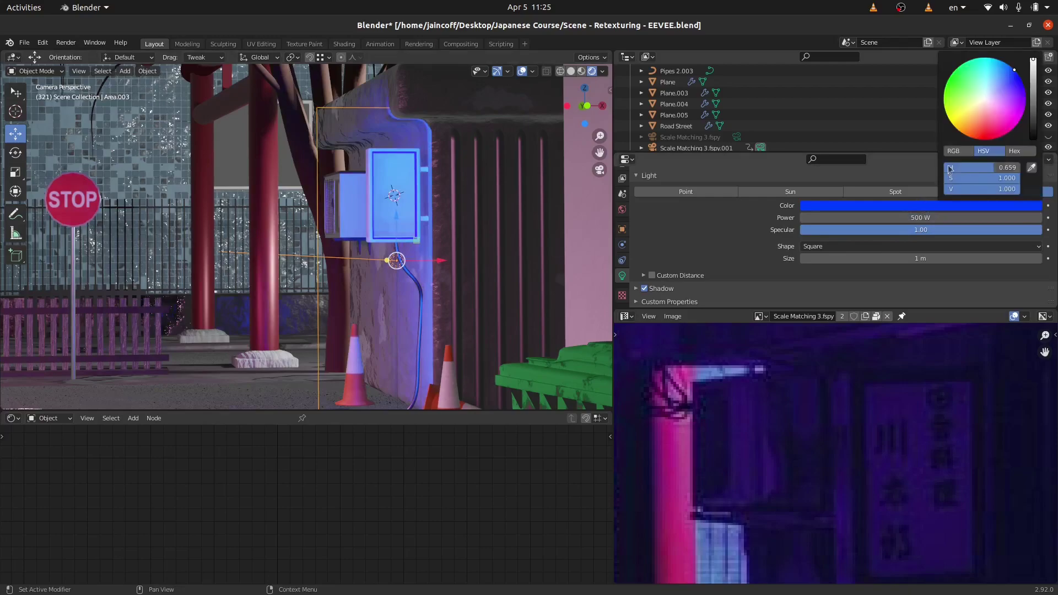
pyautogui.moveTo(1015, 69)
pyautogui.mouseDown()
pyautogui.moveTo(982, 134)
pyautogui.moveTo(1023, 113)
pyautogui.moveTo(1001, 62)
pyautogui.mouseUp()
pyautogui.click(921, 215)
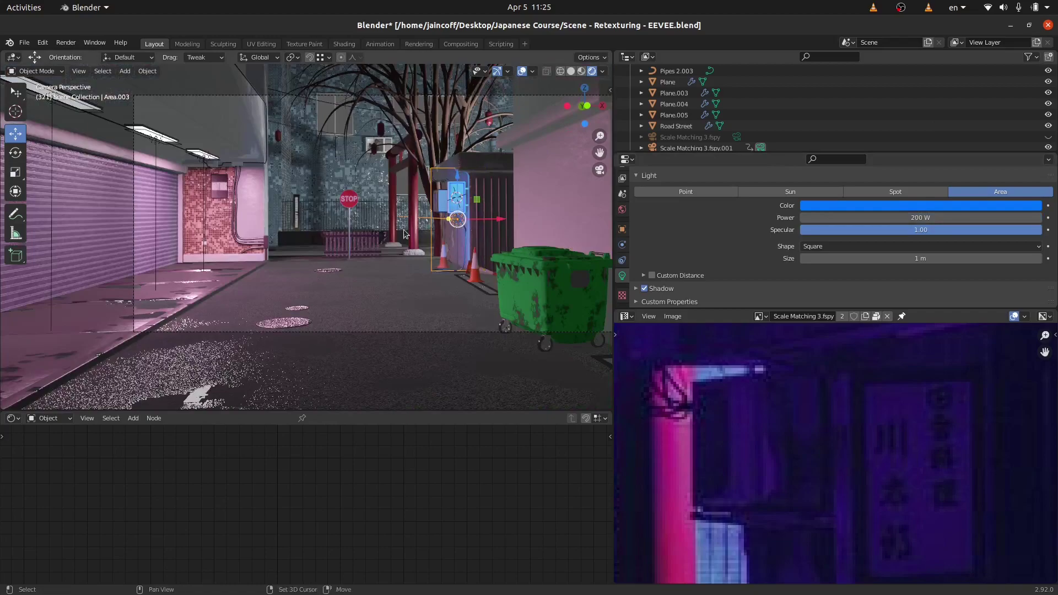
pyautogui.keyDown('shift'); pyautogui.moveTo(402, 239); pyautogui.dragTo(386, 273, button='middle'); pyautogui.keyUp('shift')
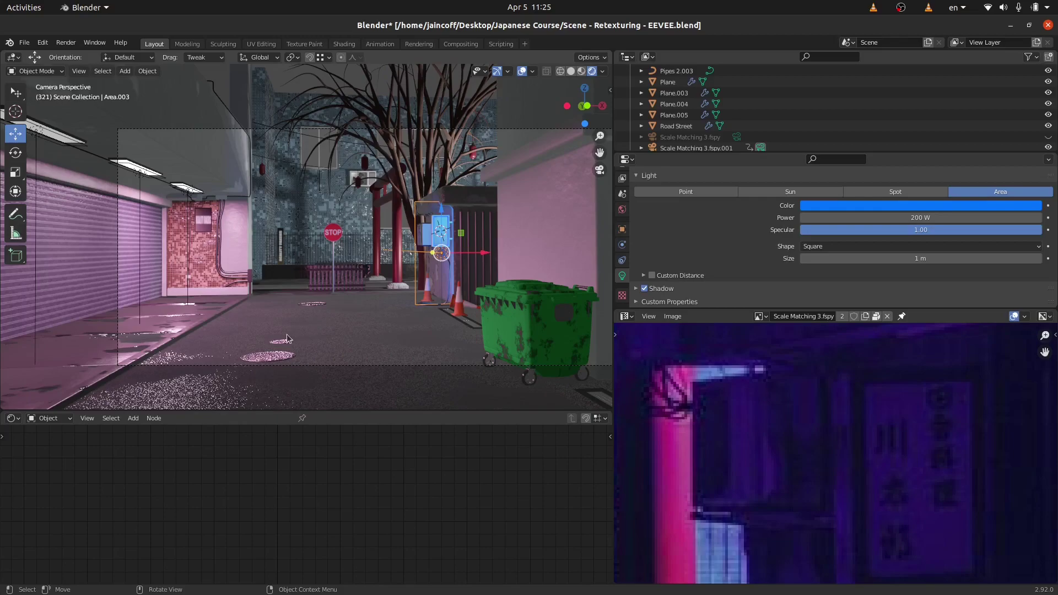
# In the World shader, add an Environment Texture node and connect its Color output to the Background node's Color.
pyautogui.click(49, 420)
pyautogui.click(54, 447)
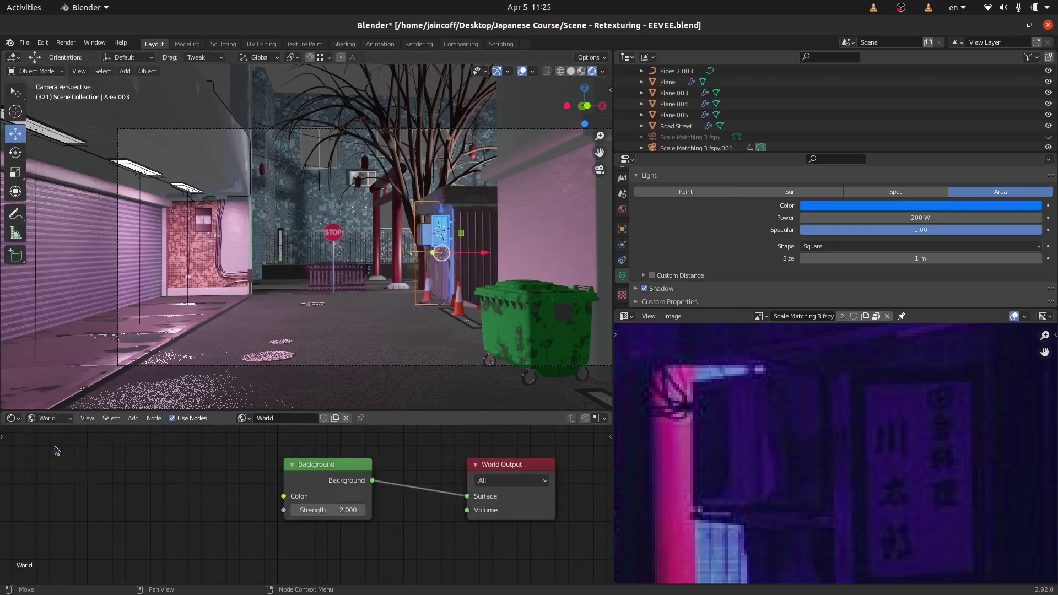
pyautogui.hotkey('shift', 'a')
pyautogui.click(169, 466)
pyautogui.write('envi')
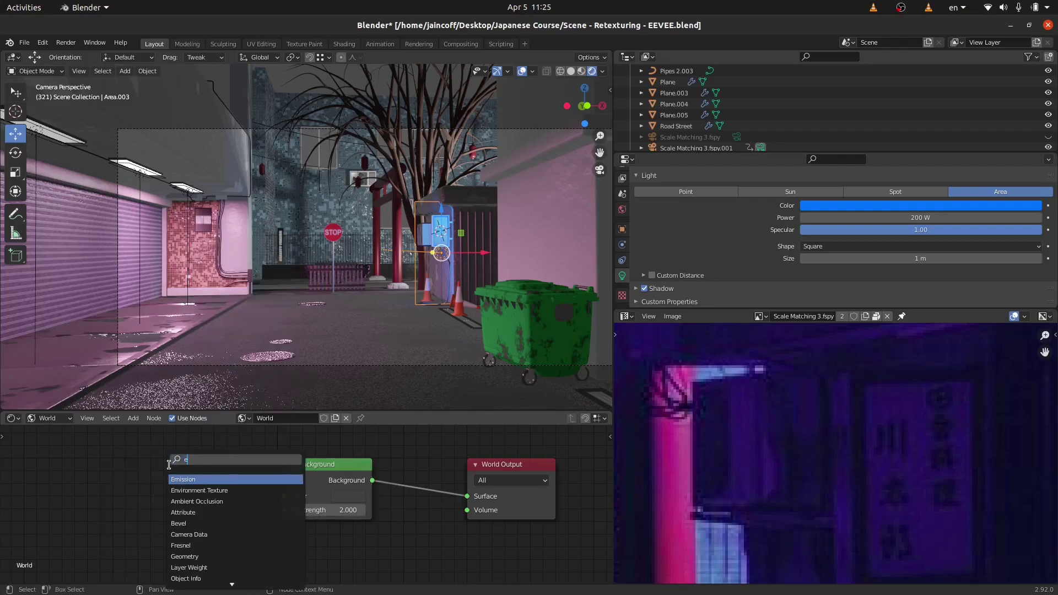
pyautogui.press('Return')
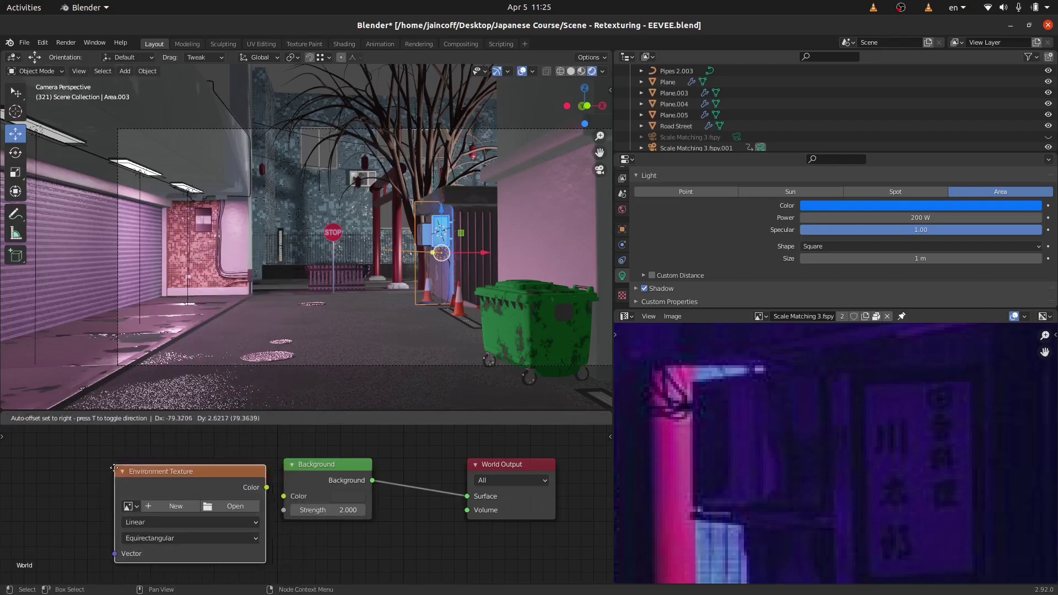
pyautogui.click(70, 461)
pyautogui.moveTo(221, 486); pyautogui.dragTo(230, 484)
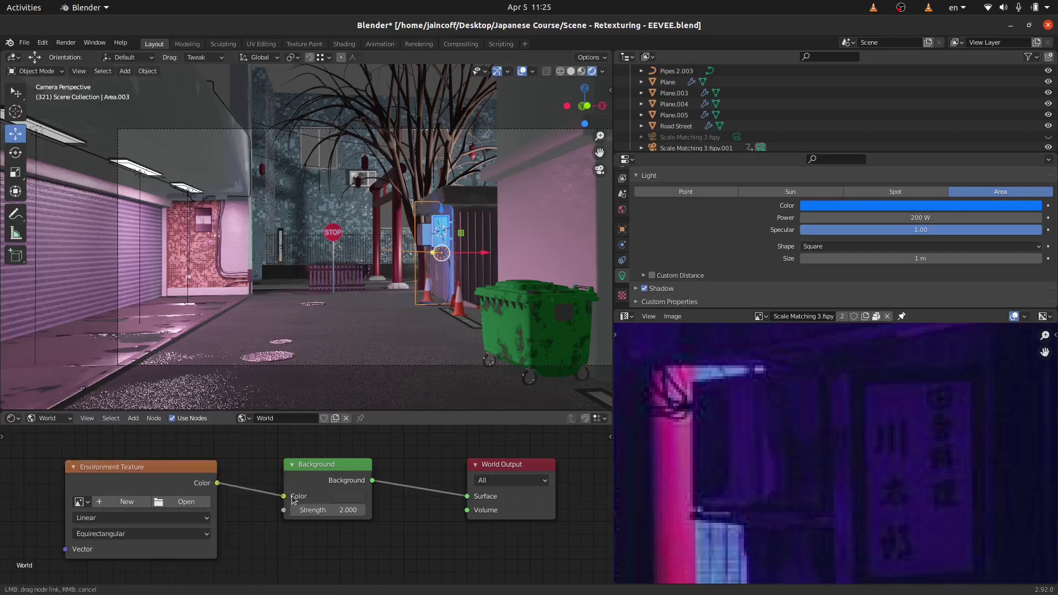
pyautogui.moveTo(293, 500); pyautogui.dragTo(286, 496)
# Load Night.hdr from the Textures folder into the Environment Texture node.
pyautogui.click(185, 502)
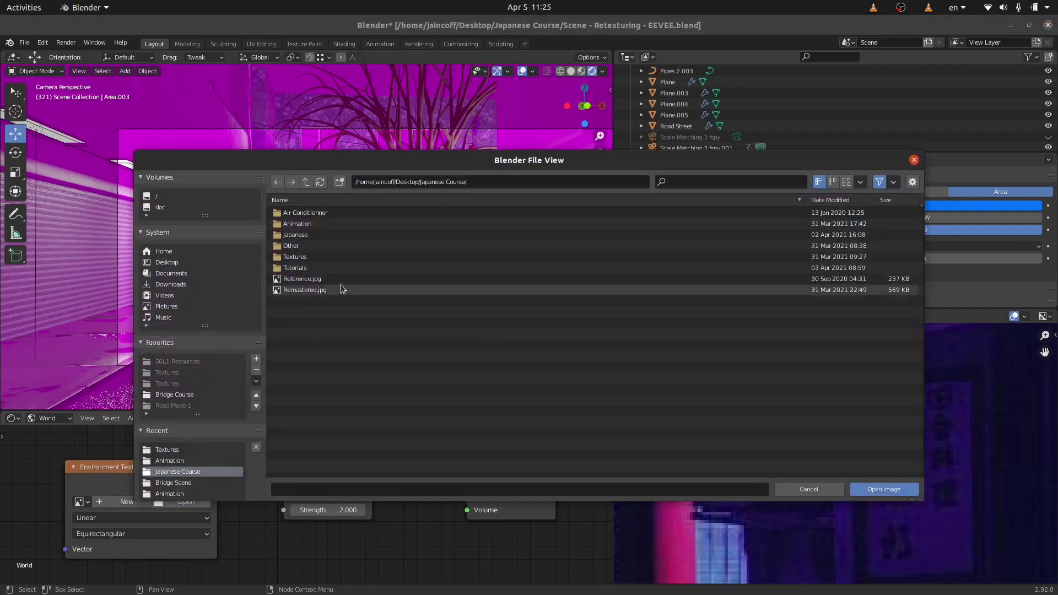
pyautogui.click(309, 257)
pyautogui.click(295, 302)
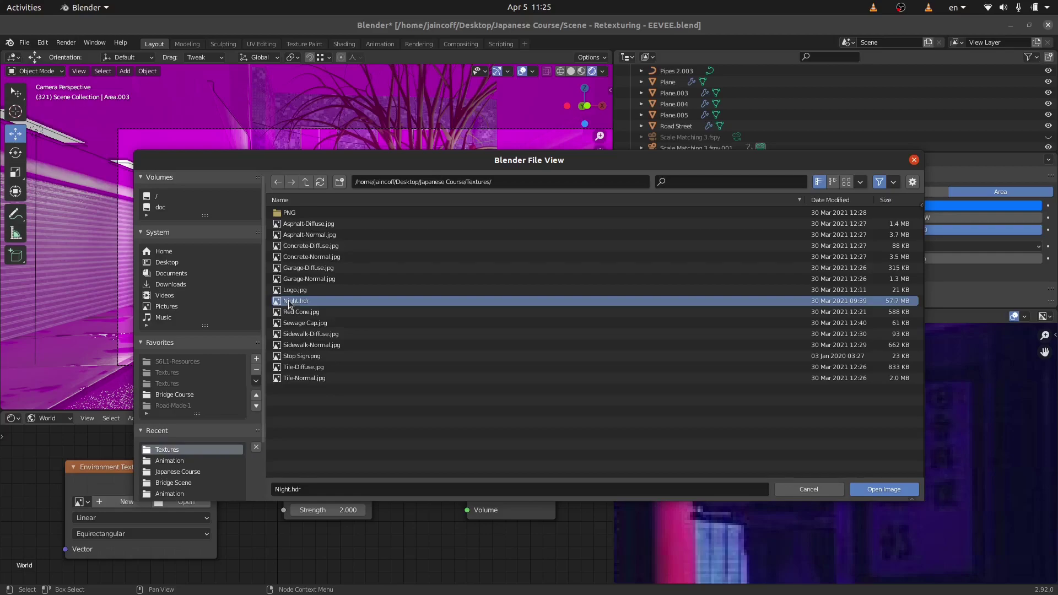
pyautogui.doubleClick(289, 301)
pyautogui.moveTo(398, 319); pyautogui.dragTo(217, 295, button='middle')
pyautogui.scroll(-8, 377, 325)
pyautogui.press('KP_0')
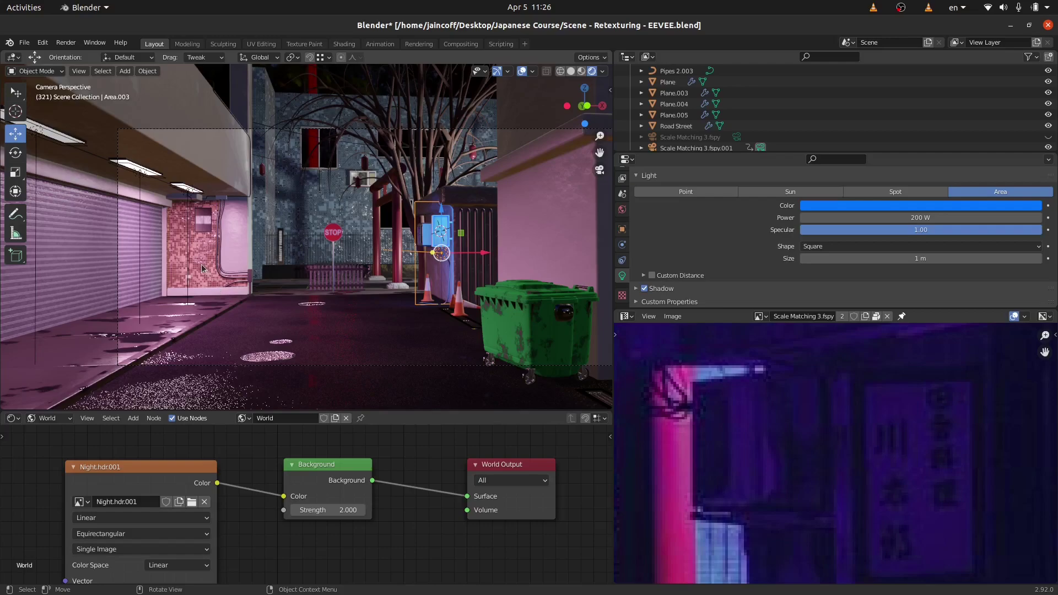
# Check in the preferences whether the Node Wrangler add-on is enabled.
pyautogui.scroll(-4, 243, 499)
pyautogui.moveTo(217, 500); pyautogui.dragTo(248, 501, button='middle')
pyautogui.scroll(3, 248, 501)
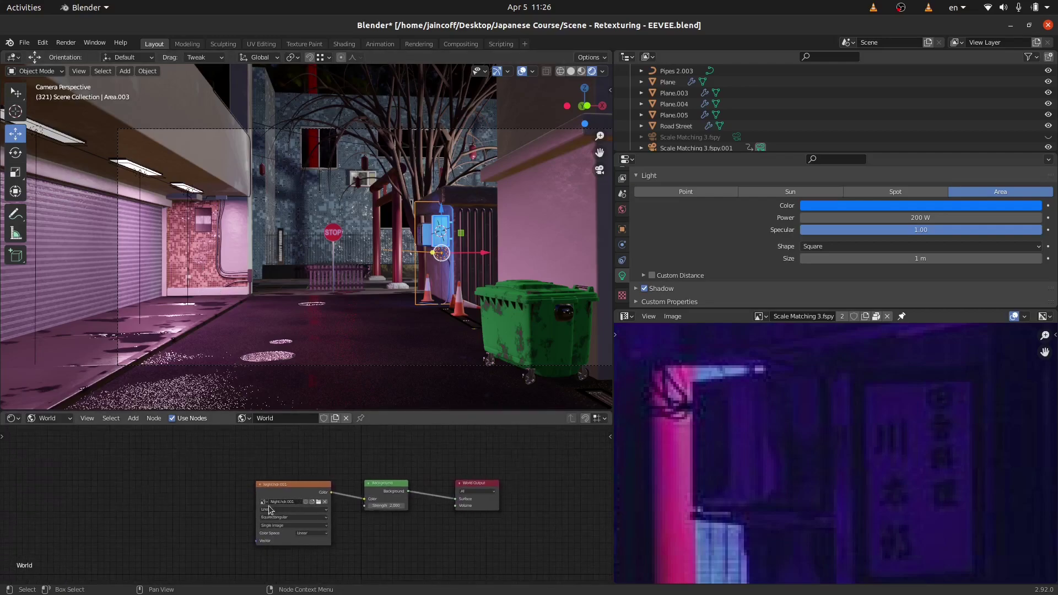
pyautogui.click(43, 43)
pyautogui.click(61, 199)
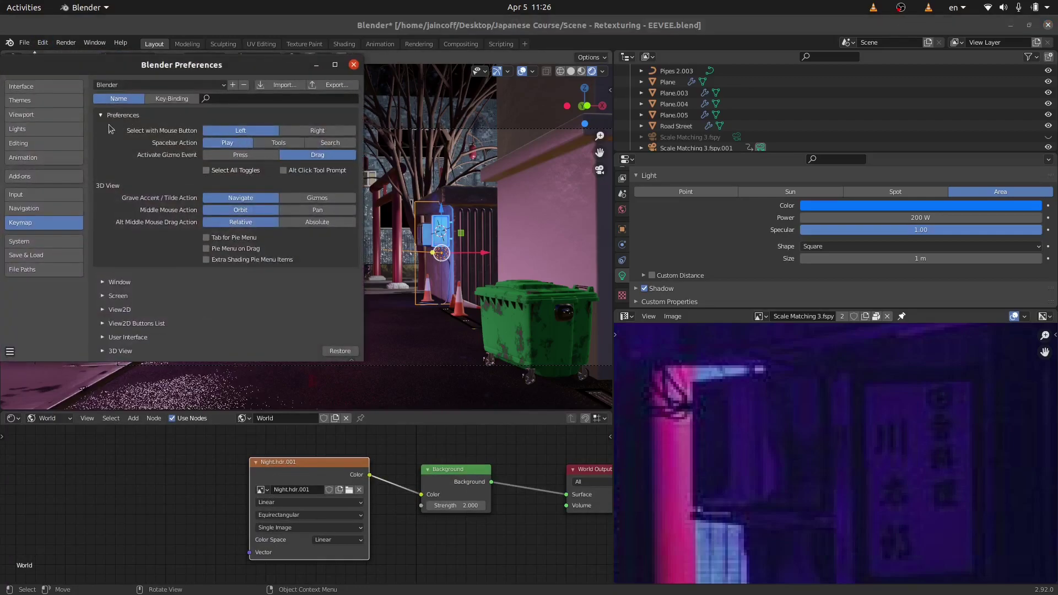
pyautogui.click(38, 176)
pyautogui.click(314, 97)
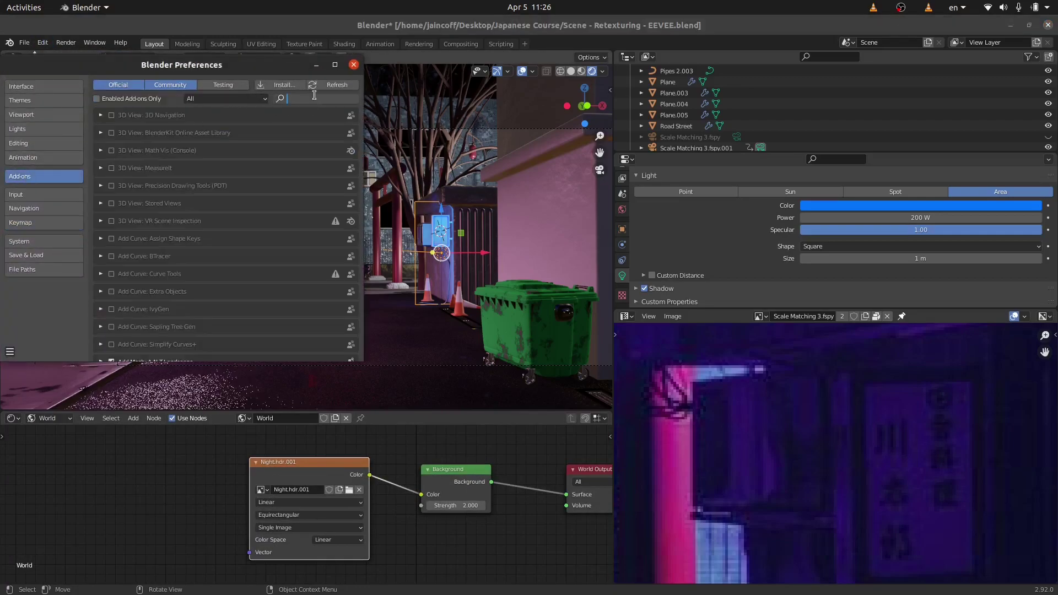
pyautogui.write('node')
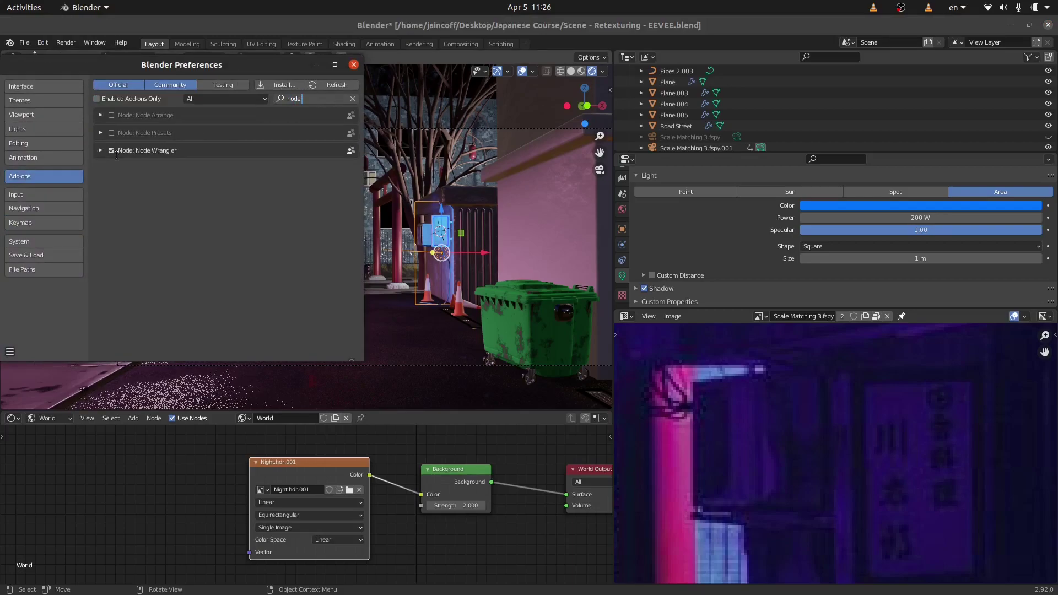
pyautogui.click(353, 65)
# Add Texture Coordinate and Mapping nodes to the Night.hdr environment texture and set the mapping's Z rotation to about 75.6°.
pyautogui.moveTo(297, 464); pyautogui.dragTo(291, 462)
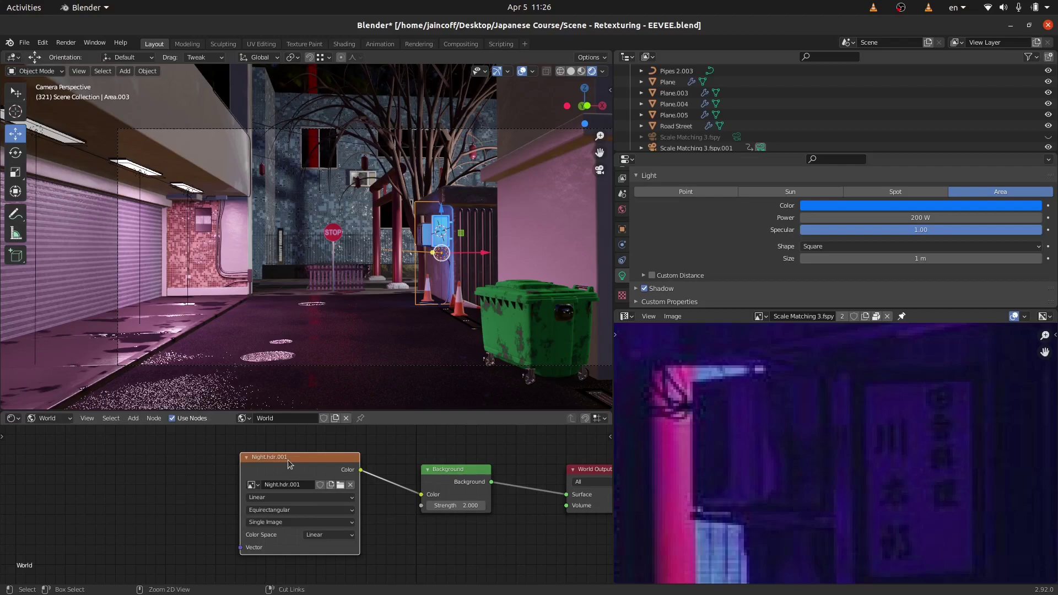
pyautogui.hotkey('ctrl', 't')
pyautogui.scroll(-2, 318, 457)
pyautogui.scroll(1, 192, 460)
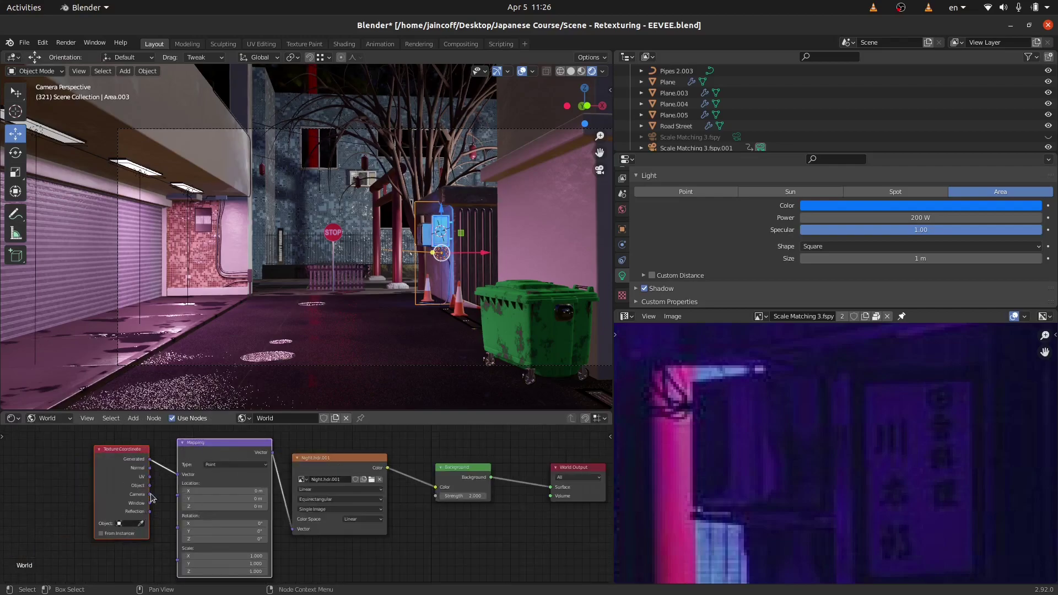
pyautogui.scroll(2, 243, 538)
pyautogui.moveTo(256, 522); pyautogui.dragTo(312, 523)
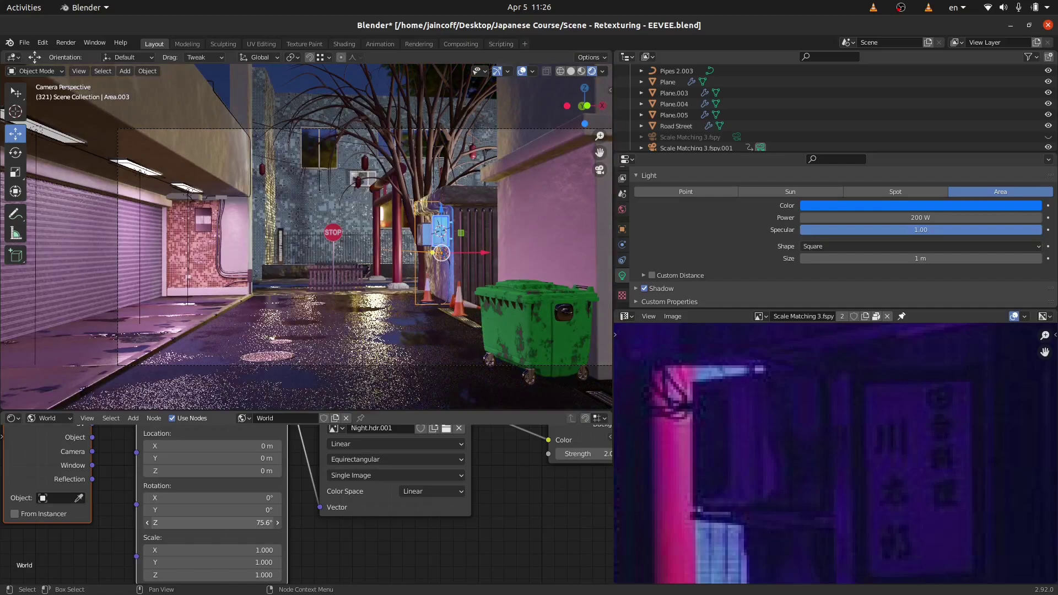
# Set the Z rotation of the Night.hdr mapping to 75°.
pyautogui.click(256, 523)
pyautogui.press('Return')
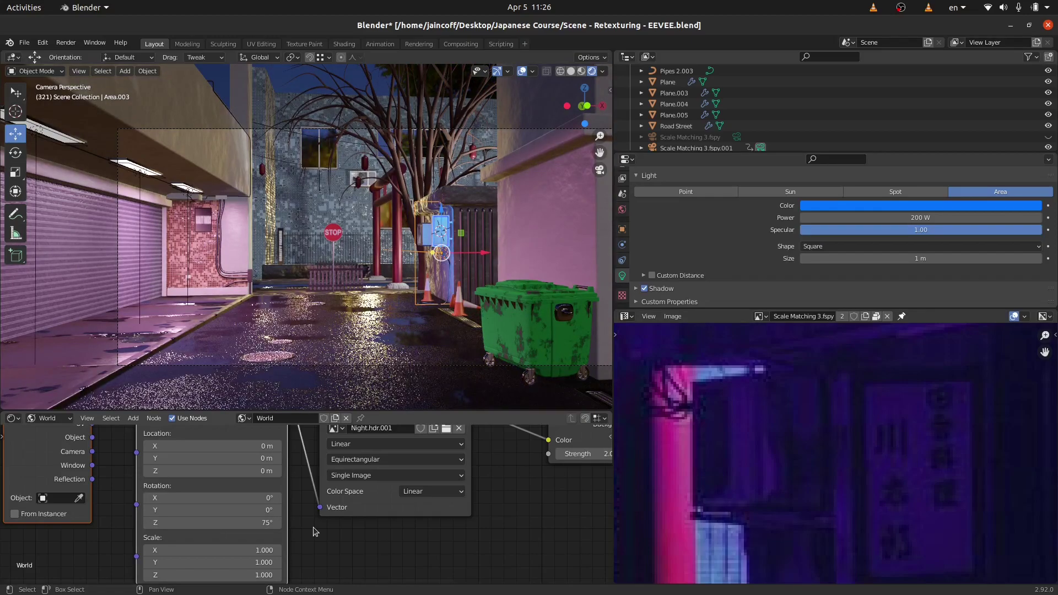
# Walk through the alley in an enlarged viewport to examine the night lighting, wall tiles and wet road reflections.
pyautogui.moveTo(237, 345); pyautogui.dragTo(268, 349, button='middle')
pyautogui.hotkey('ctrl', 'space')
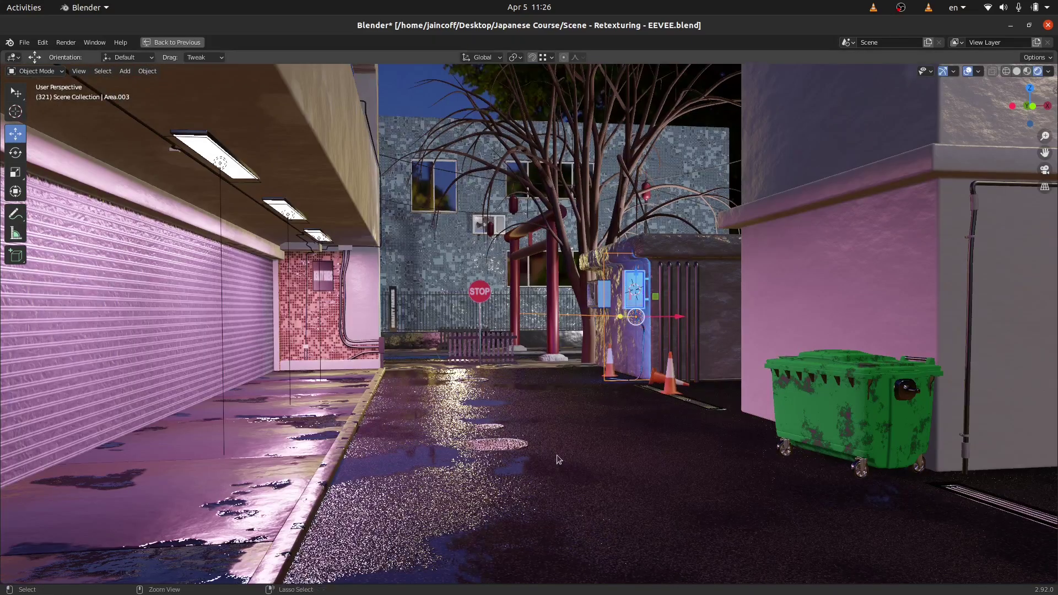
pyautogui.scroll(3, 548, 439)
pyautogui.scroll(2, 512, 428)
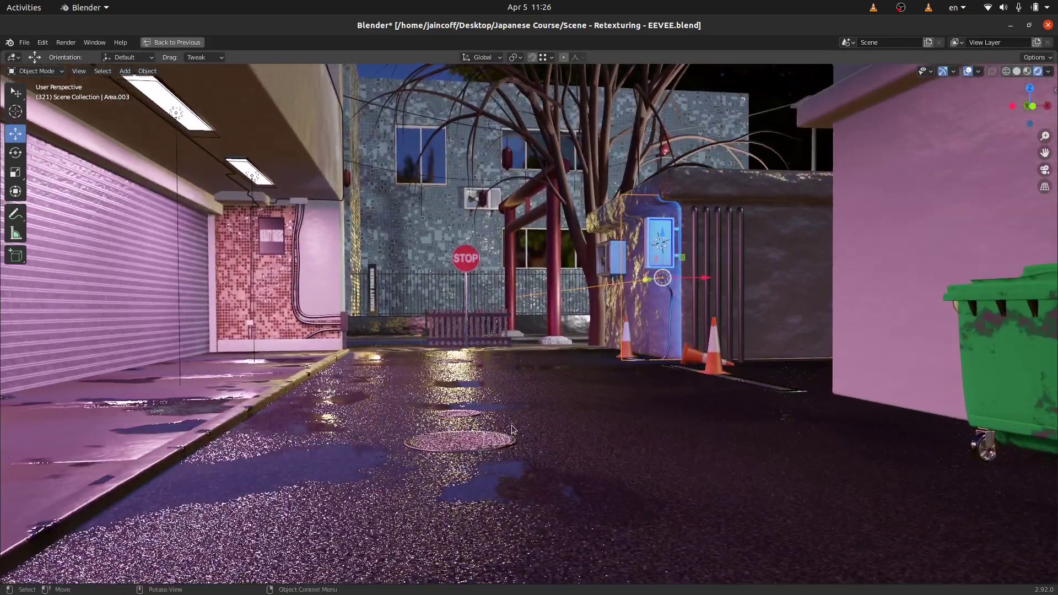
pyautogui.hotkey('shift', '`')
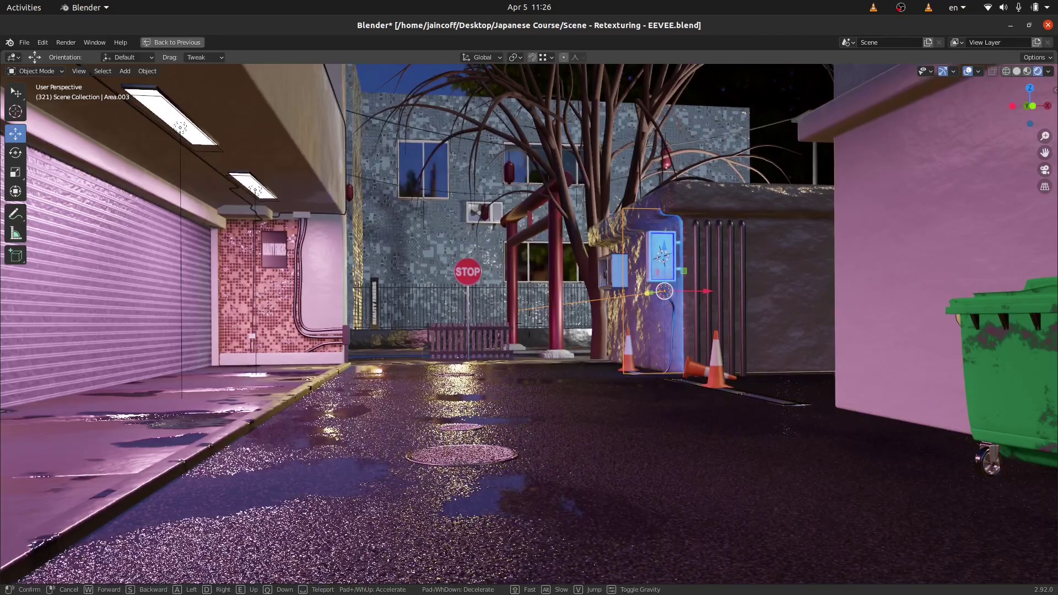
pyautogui.press('w')
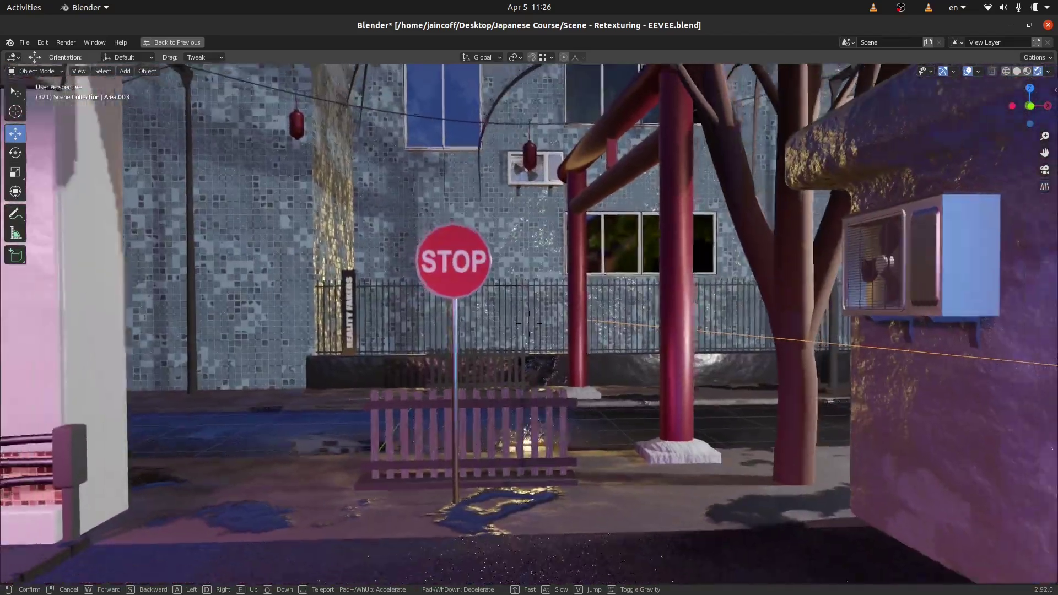
pyautogui.click(528, 323)
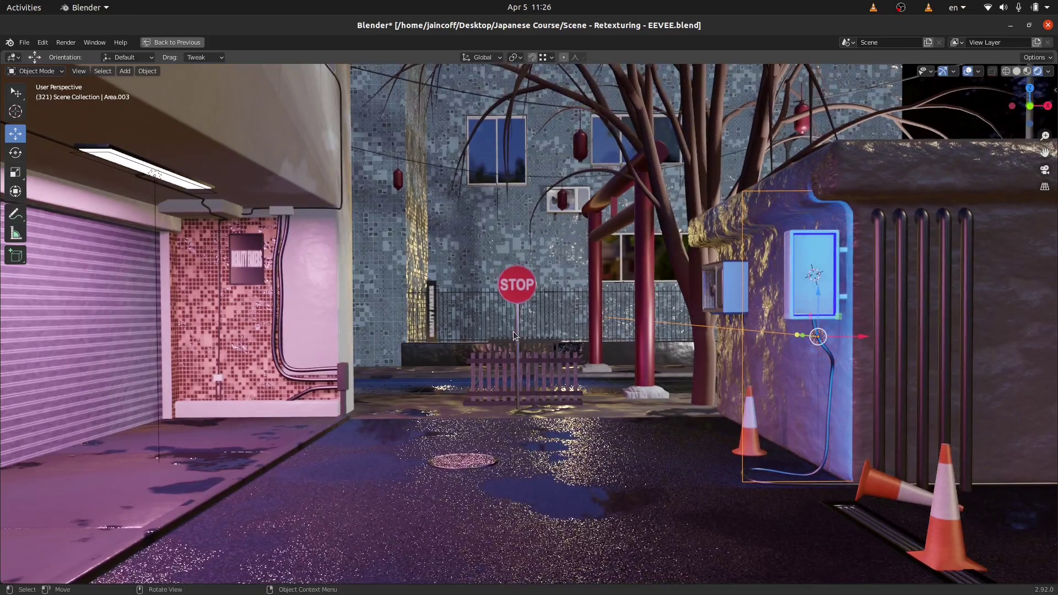
pyautogui.hotkey('ctrl', 'space')
# Render the current frame and examine the specular highlights on the tiled building wall up close.
pyautogui.click(66, 43)
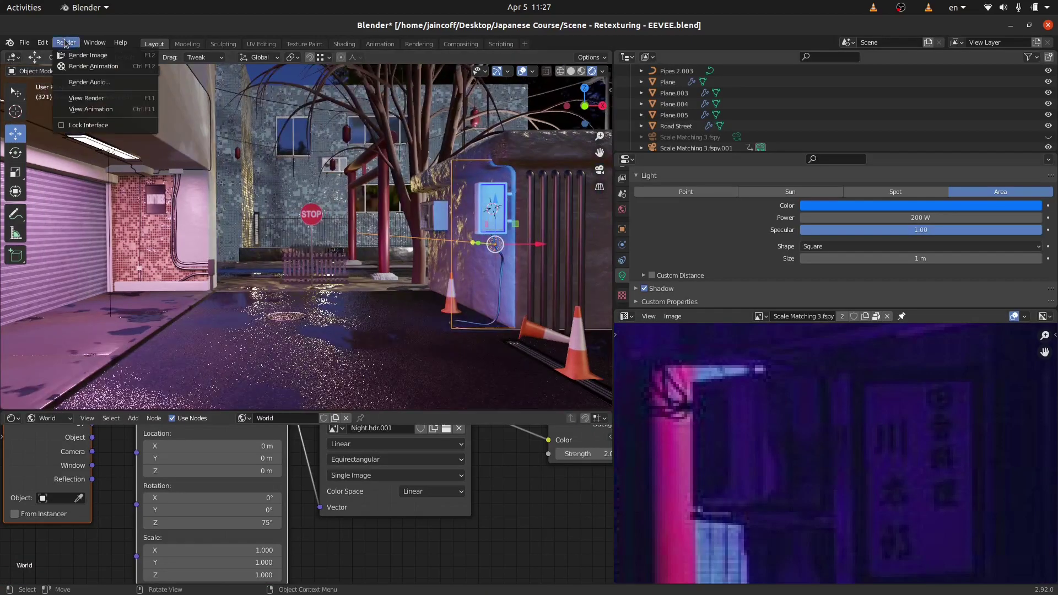
pyautogui.click(77, 57)
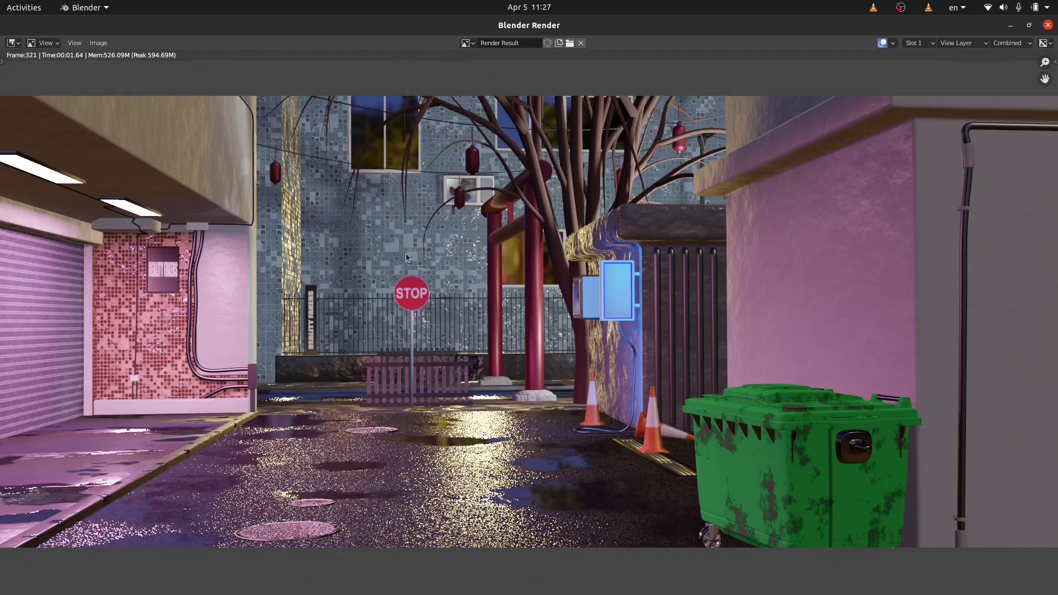
pyautogui.scroll(-1, 570, 329)
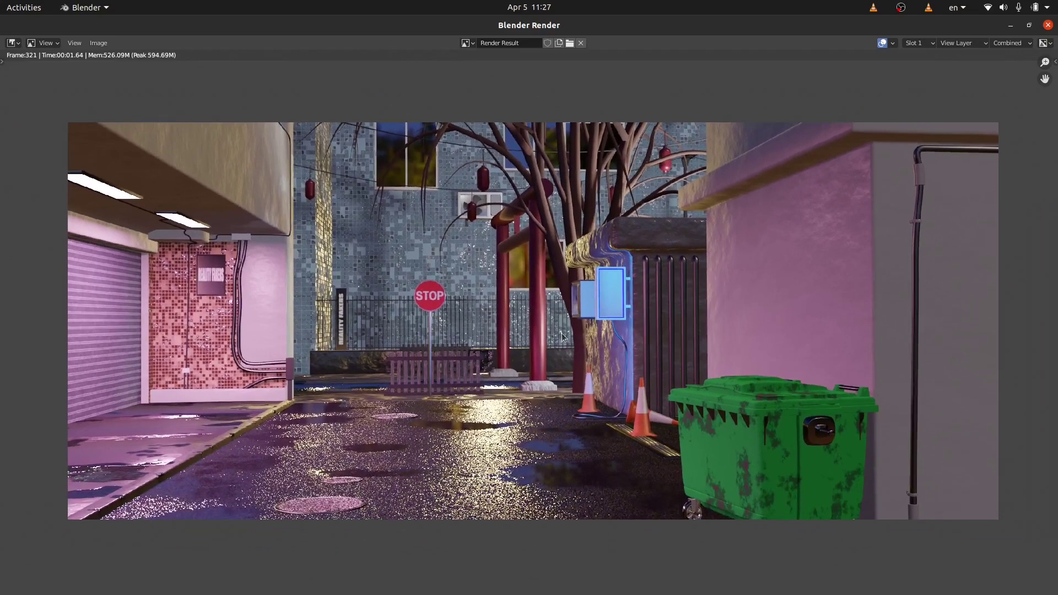
pyautogui.scroll(6, 473, 261)
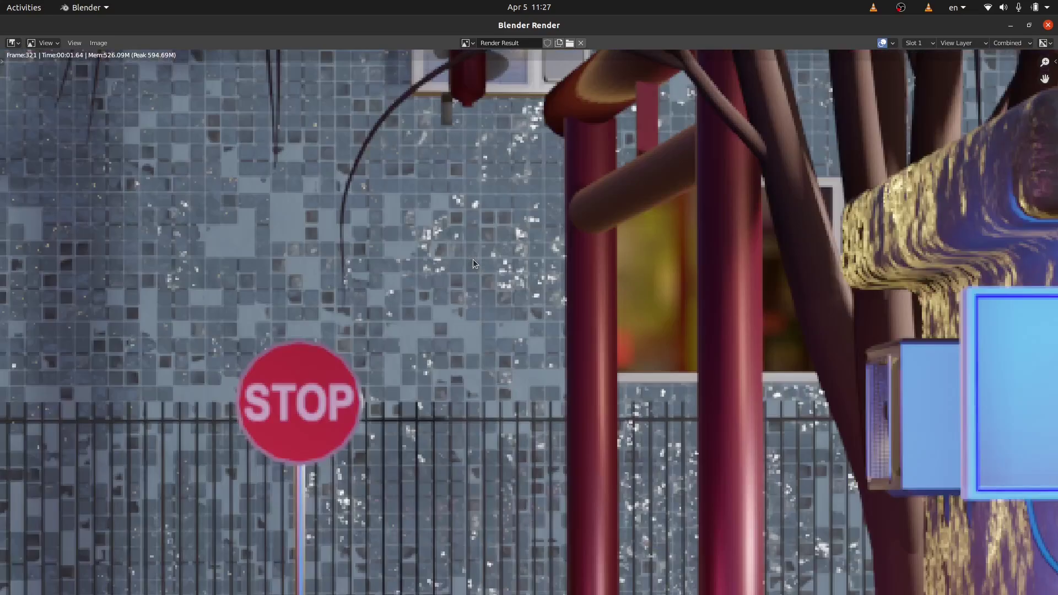
pyautogui.scroll(-3, 495, 252)
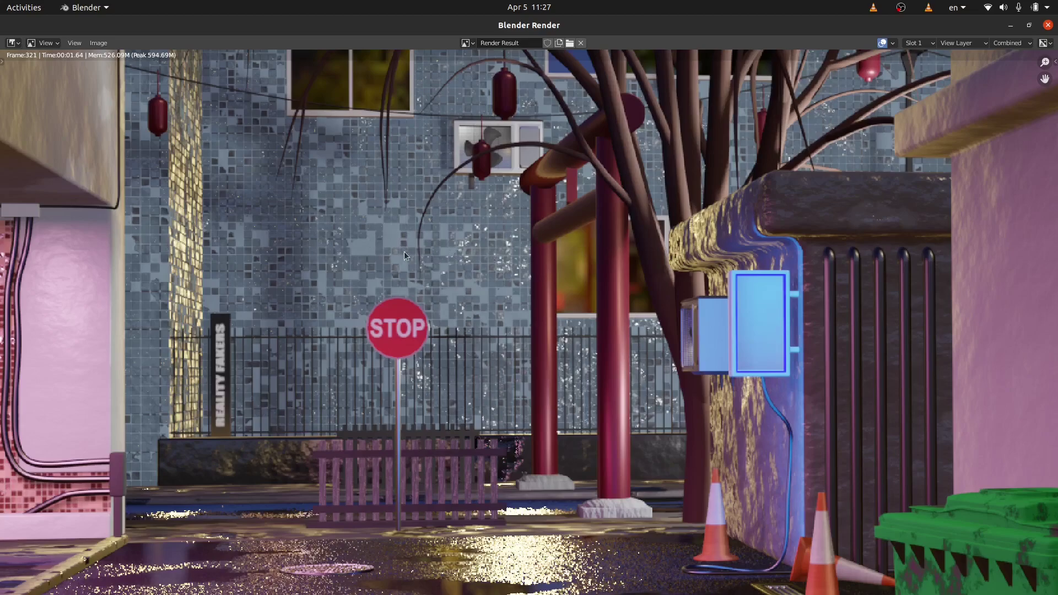
pyautogui.click(1048, 25)
# In the tiled back building's Tiles-2 material, set the Normal Map strength to 0.3.
pyautogui.click(305, 179)
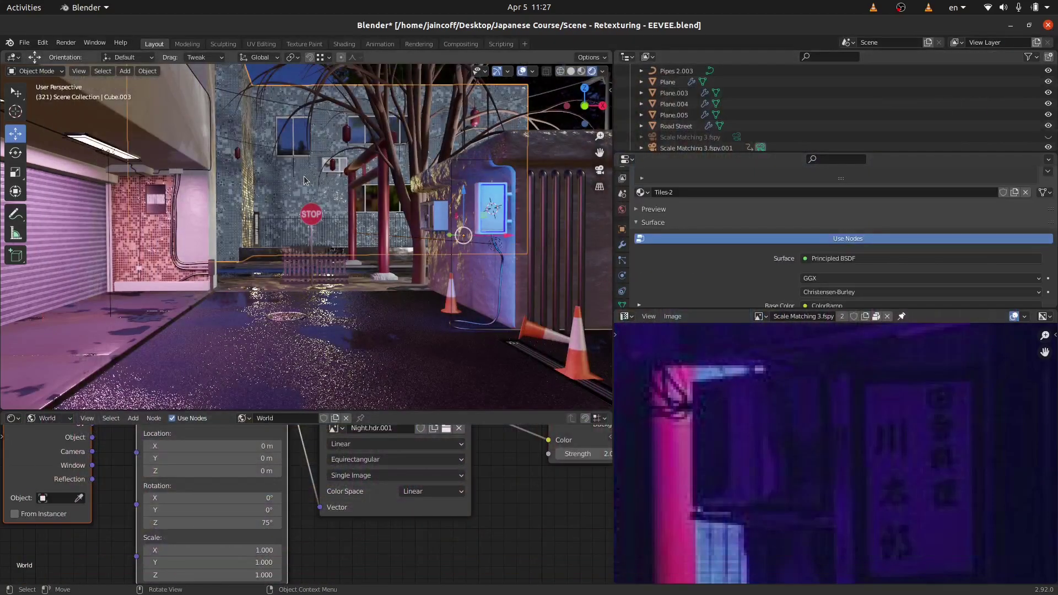
pyautogui.click(50, 419)
pyautogui.click(50, 431)
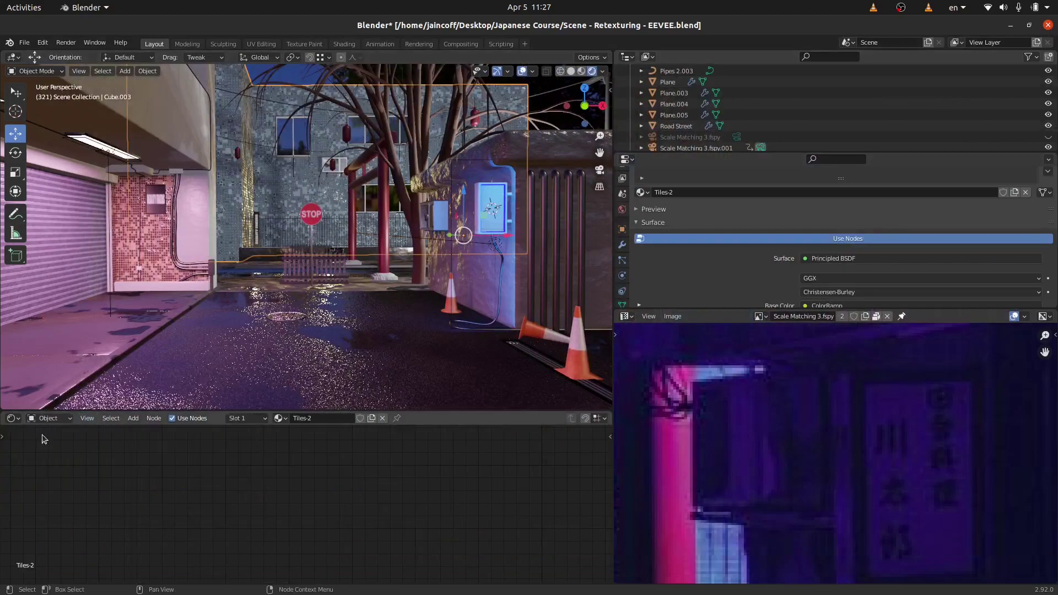
pyautogui.press('Home')
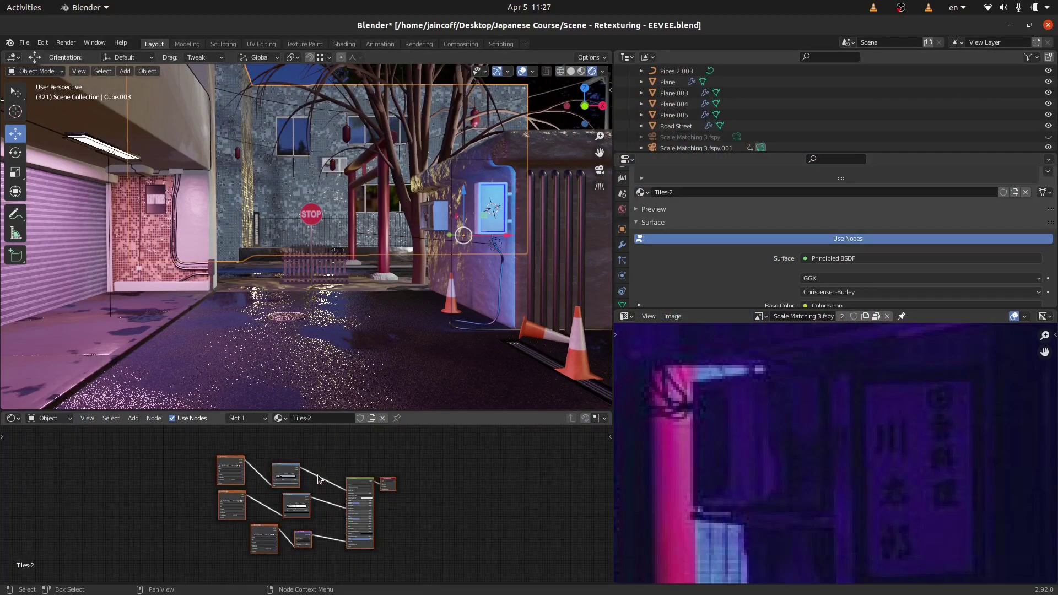
pyautogui.scroll(4, 360, 513)
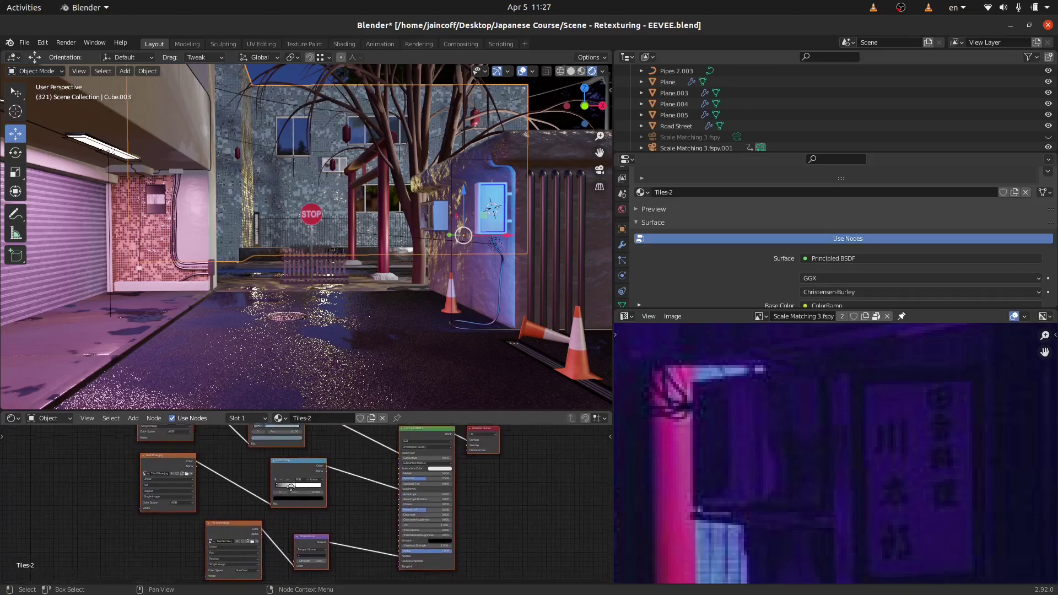
pyautogui.scroll(5, 295, 509)
pyautogui.click(316, 506)
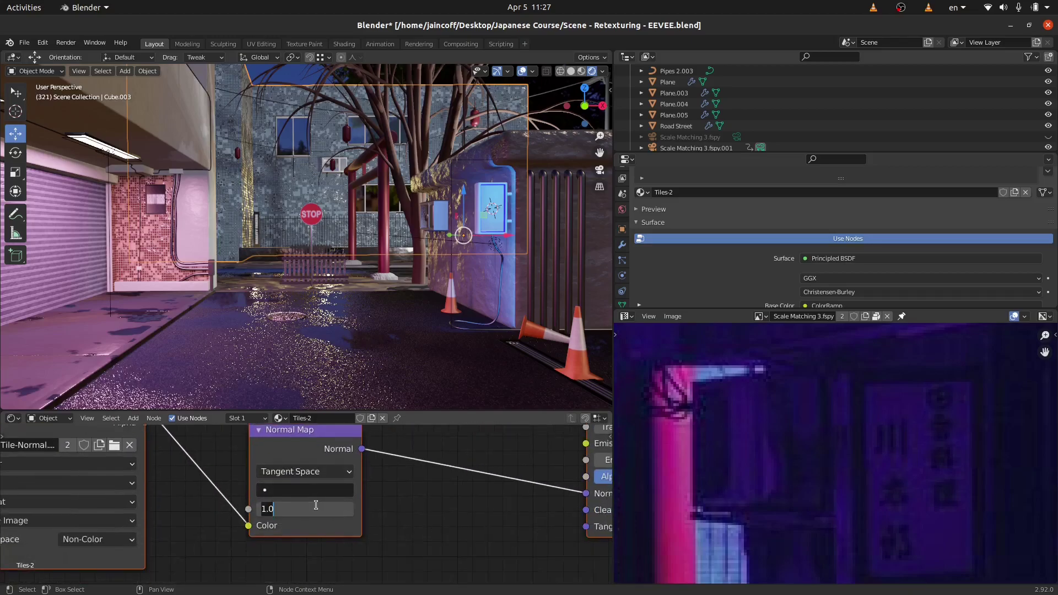
pyautogui.write('.3')
pyautogui.press('Return')
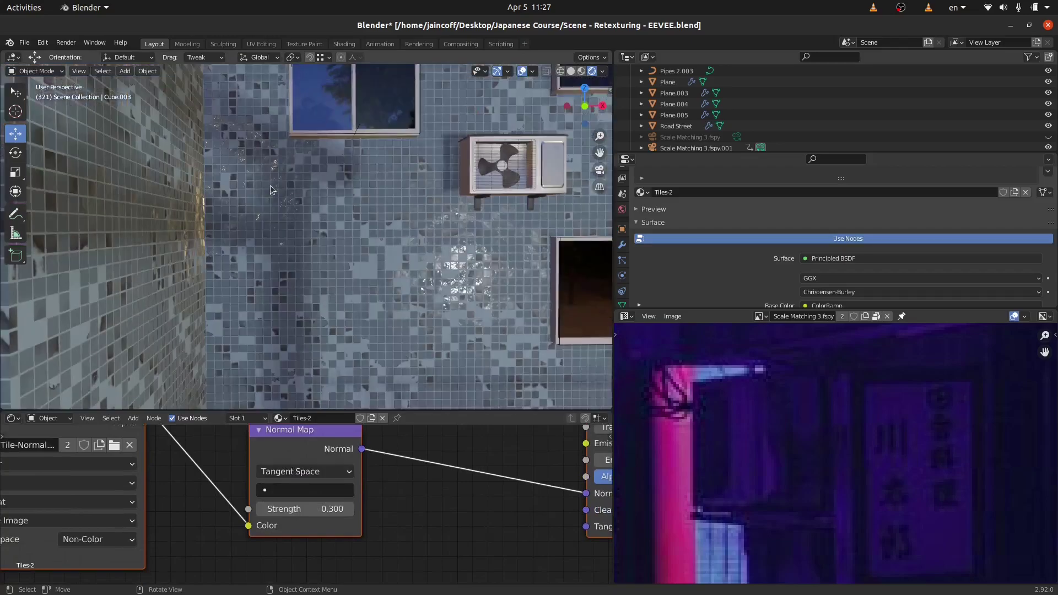
# Render the frame again to check the softened wall tiles, closing the render result when done.
pyautogui.scroll(-10, 270, 190)
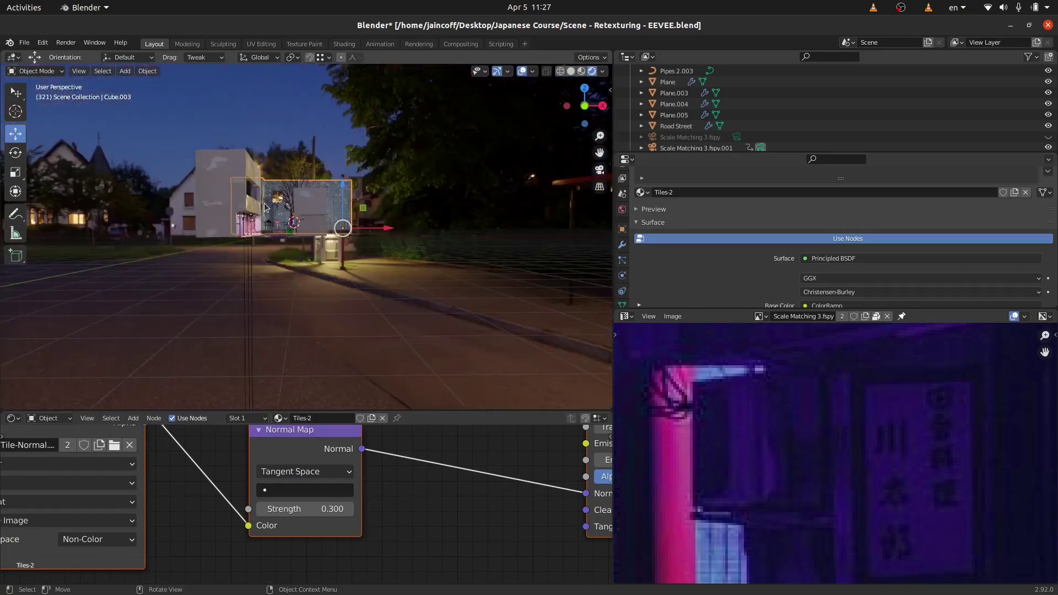
pyautogui.scroll(4, 286, 271)
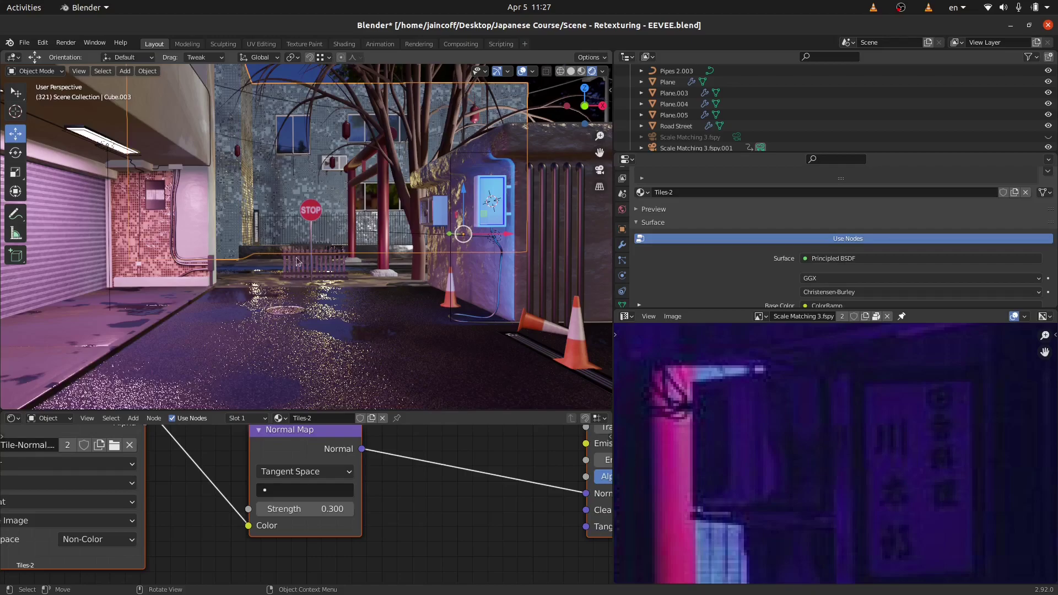
pyautogui.click(66, 42)
pyautogui.click(83, 55)
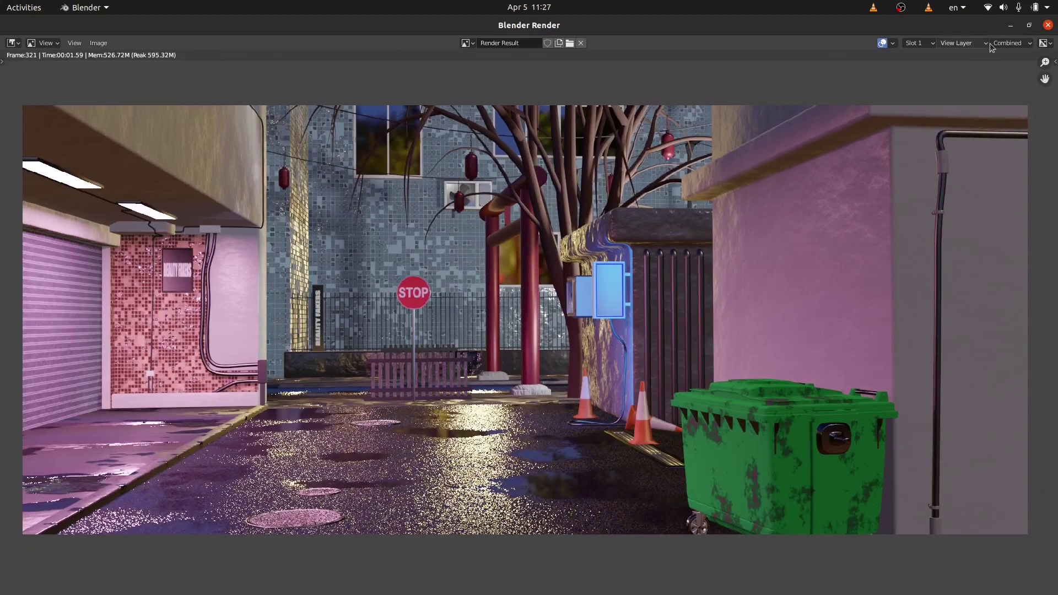
pyautogui.click(1048, 24)
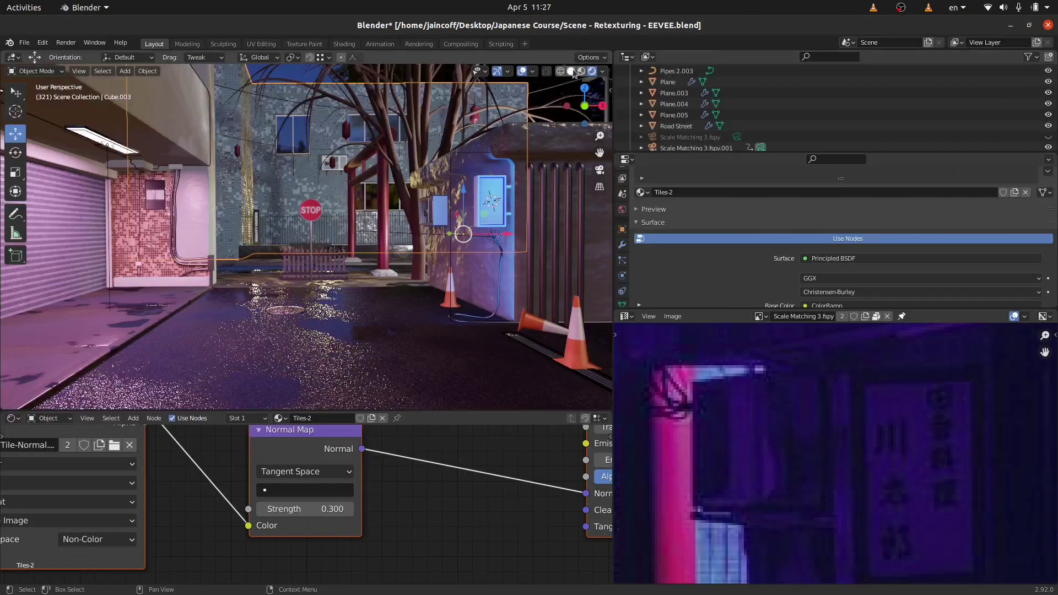
# In the Compositing workspace, add a Viewer node and connect the Render Layers Image output to its Image input.
pyautogui.click(460, 44)
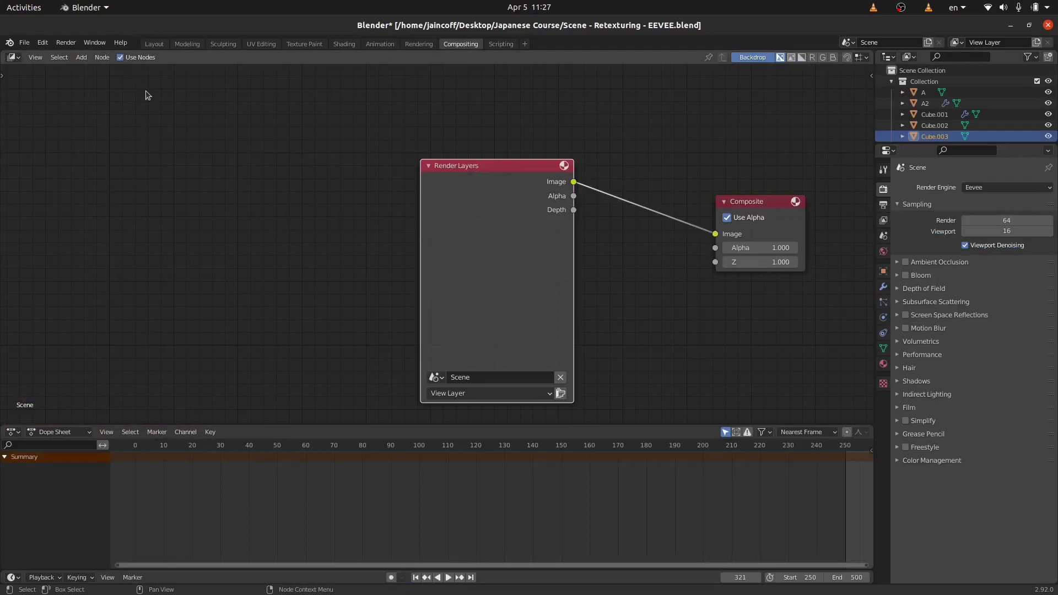
pyautogui.moveTo(473, 197); pyautogui.dragTo(239, 190, button='middle')
pyautogui.hotkey('shift', 'a')
pyautogui.click(677, 264)
pyautogui.write('view')
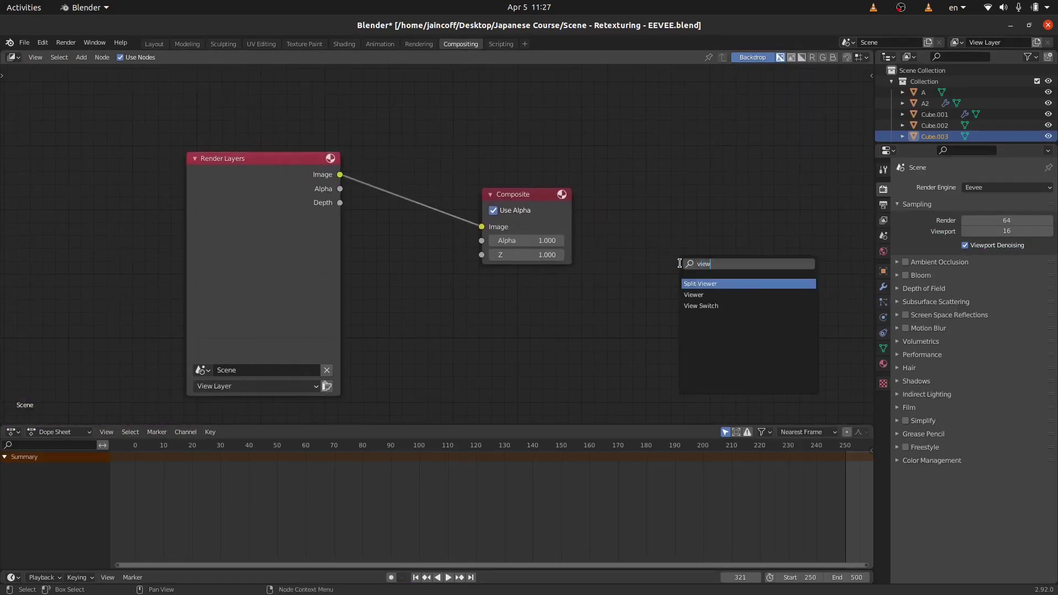
pyautogui.press('Return')
pyautogui.click(500, 295)
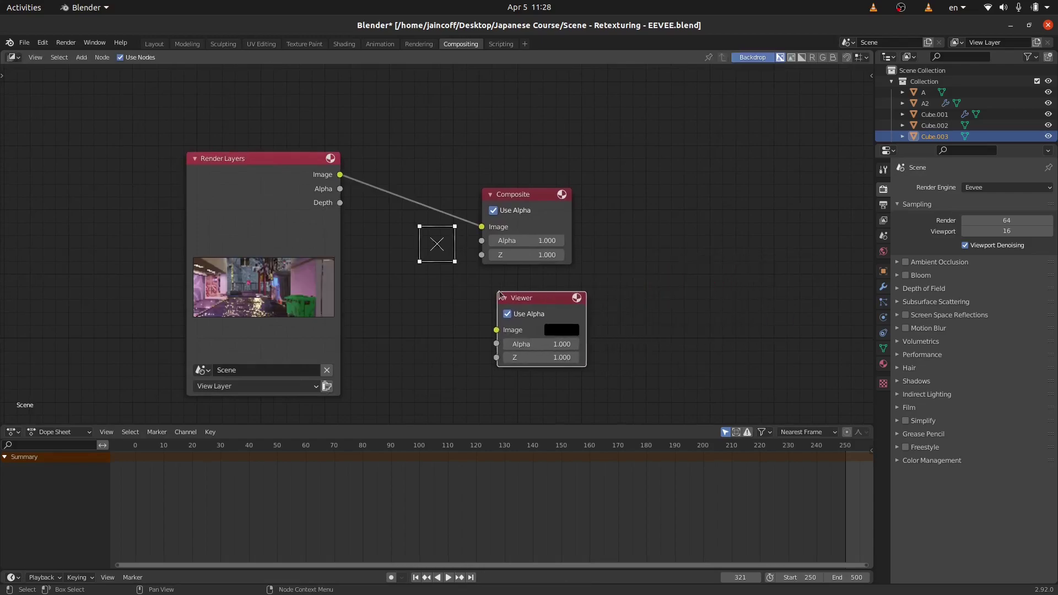
pyautogui.moveTo(340, 175); pyautogui.dragTo(497, 330)
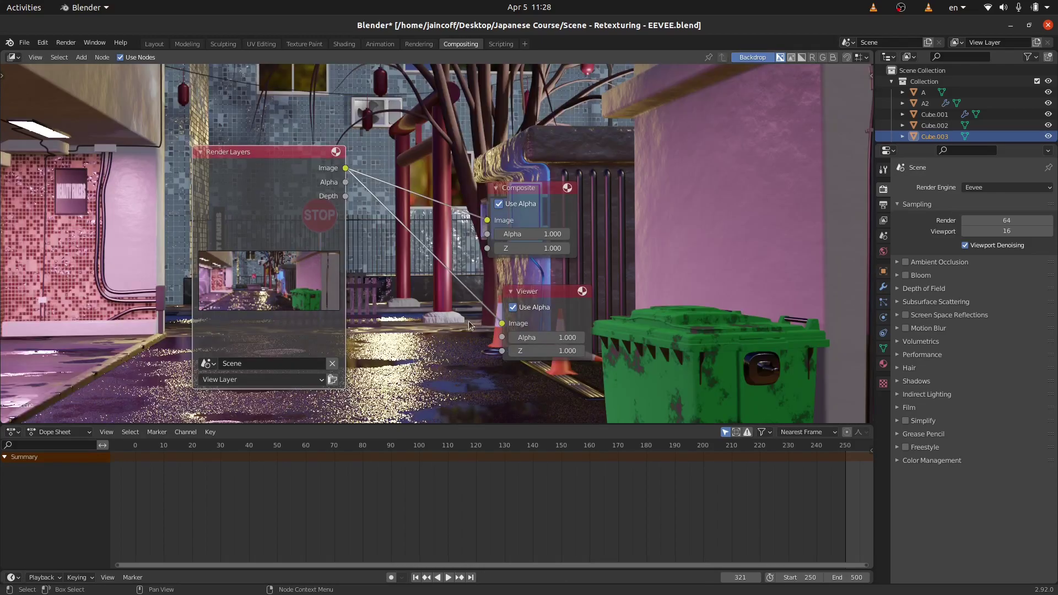
# Fit the whole render in the compositor backdrop and enlarge the node area over the dope sheet, moving the Render Layers node aside.
pyautogui.press('v')
pyautogui.press('v')
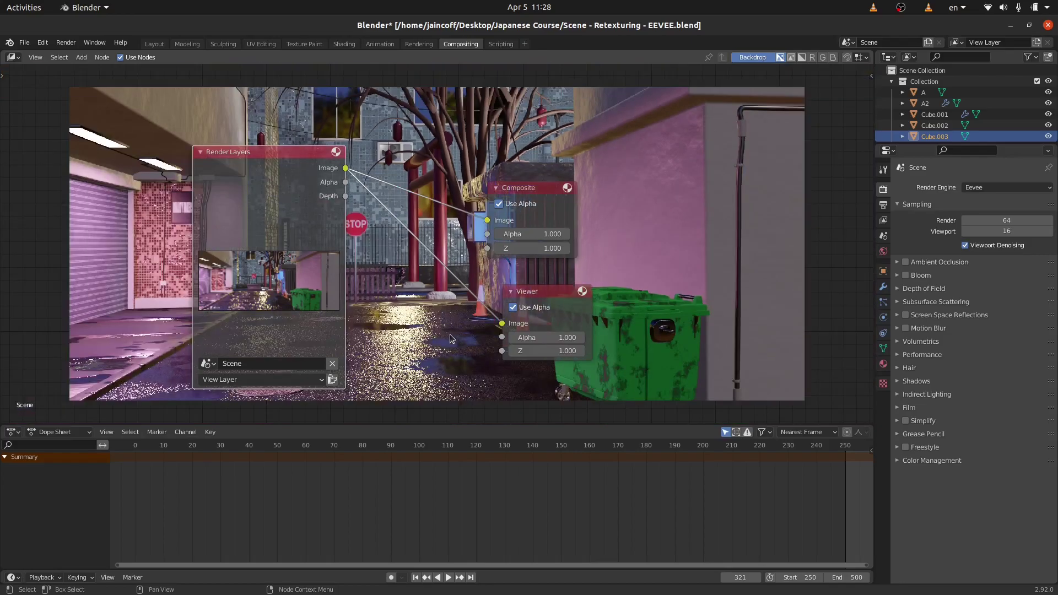
pyautogui.hotkey('alt', 'v')
pyautogui.hotkey('alt', 'v')
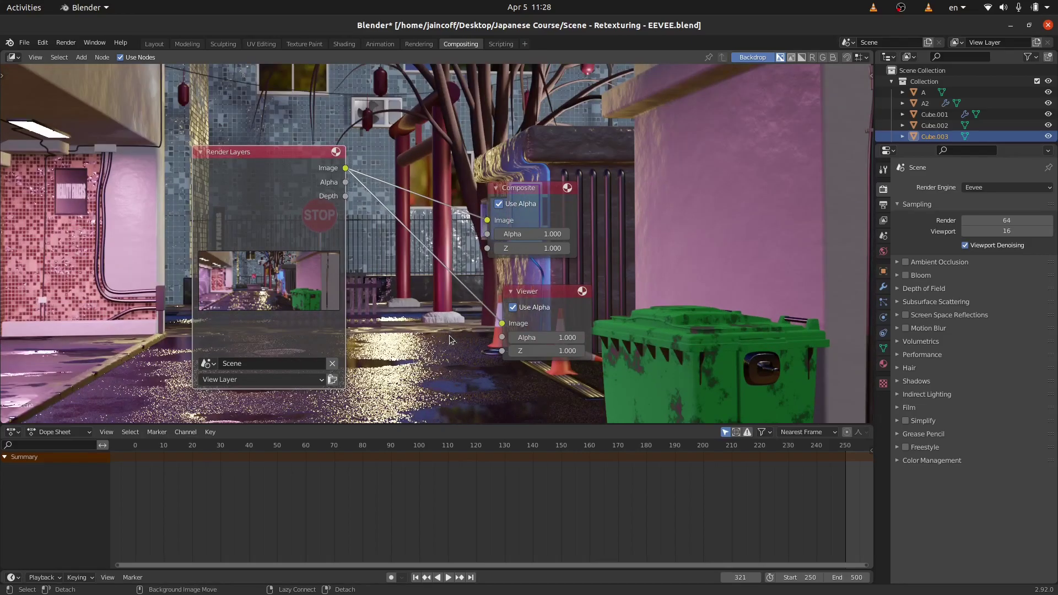
pyautogui.press('v')
pyautogui.press('v')
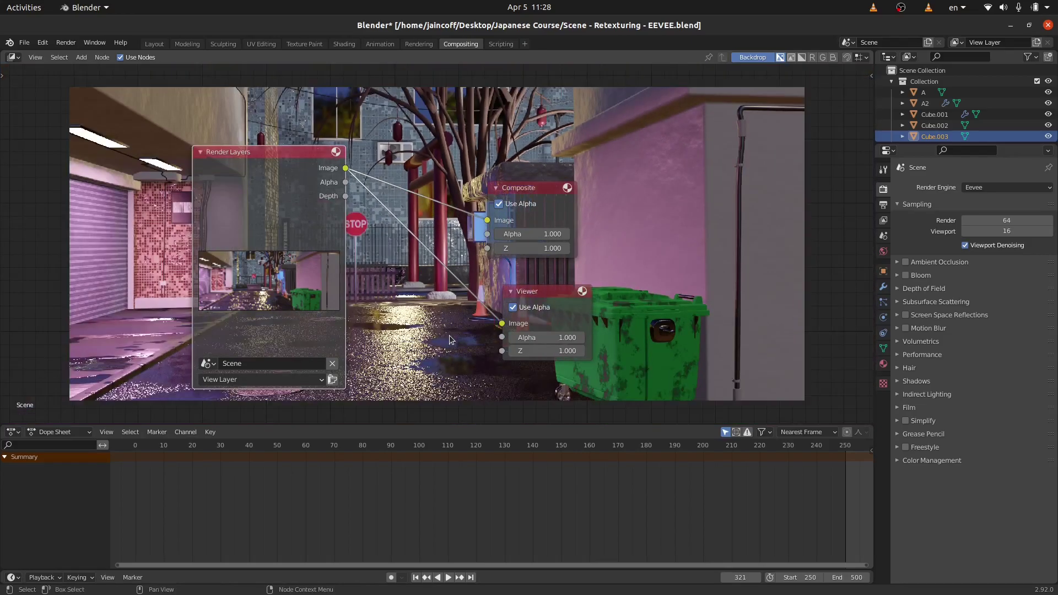
pyautogui.moveTo(517, 425); pyautogui.dragTo(517, 514)
pyautogui.moveTo(244, 207); pyautogui.dragTo(187, 226)
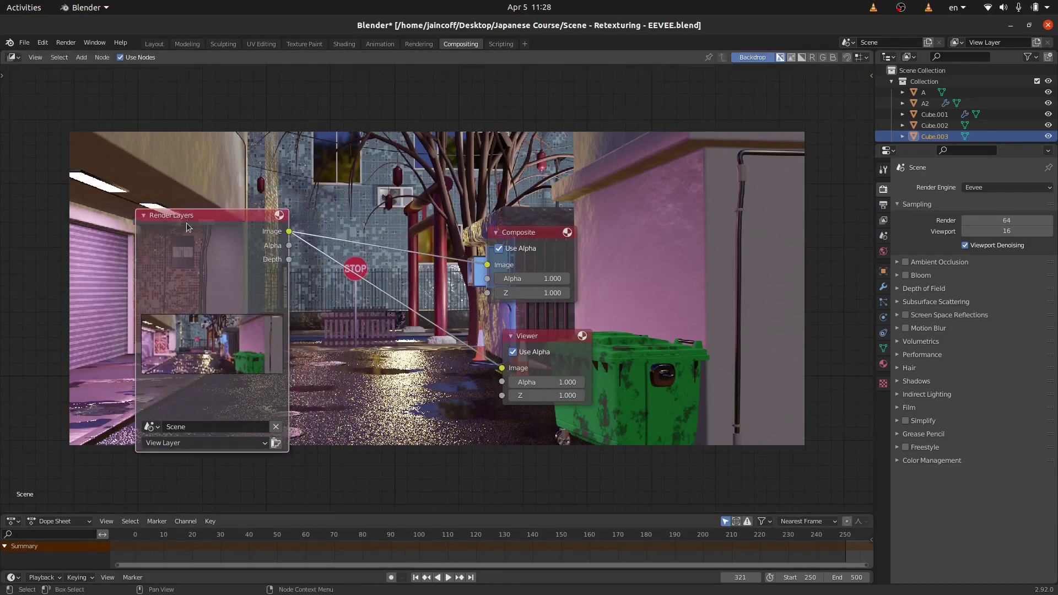
# Widen the properties side, split off an image editor below it, and show the Scale Matching 3.fspy reference there.
pyautogui.moveTo(875, 375); pyautogui.dragTo(720, 375)
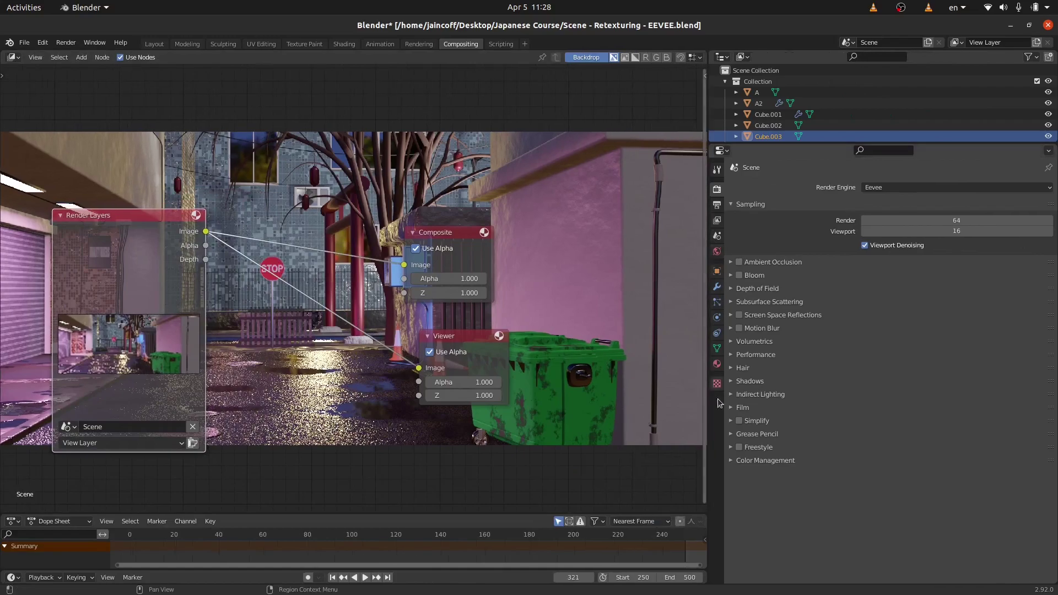
pyautogui.moveTo(714, 585); pyautogui.dragTo(728, 343)
pyautogui.click(720, 350)
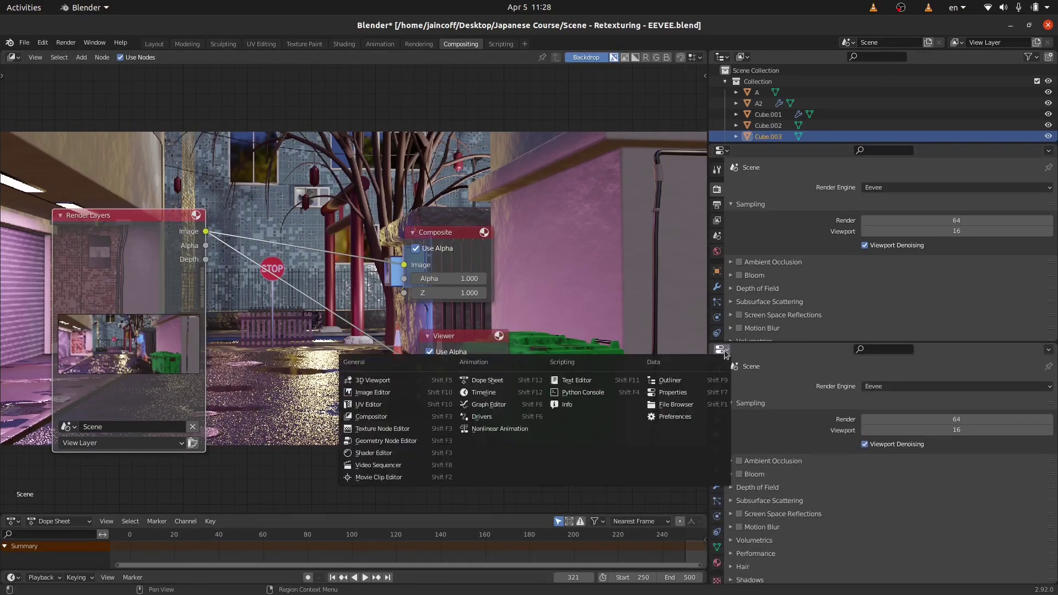
pyautogui.click(380, 407)
pyautogui.click(836, 350)
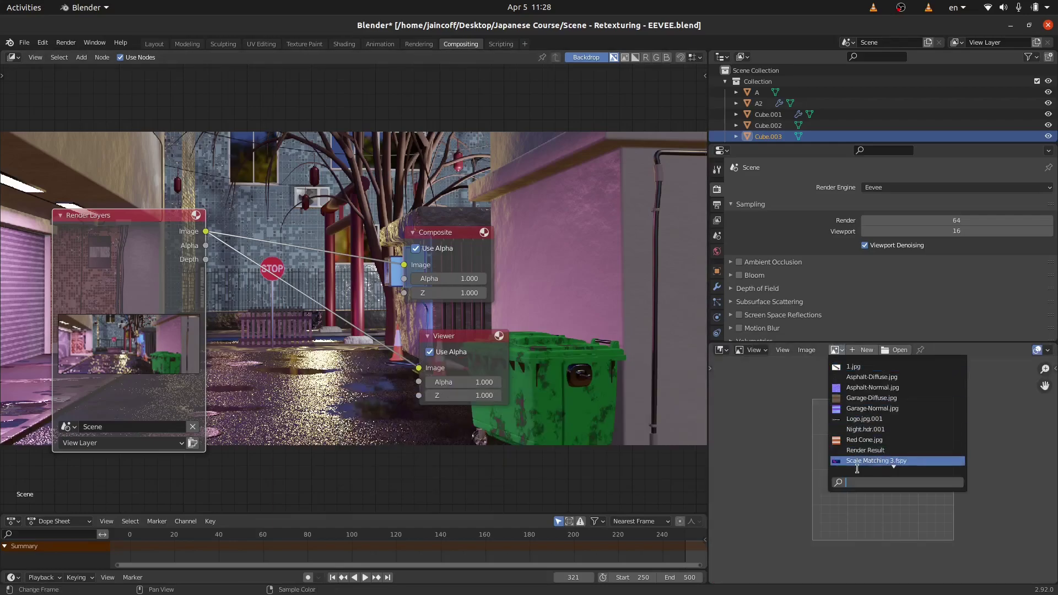
pyautogui.click(862, 462)
pyautogui.scroll(4, 906, 476)
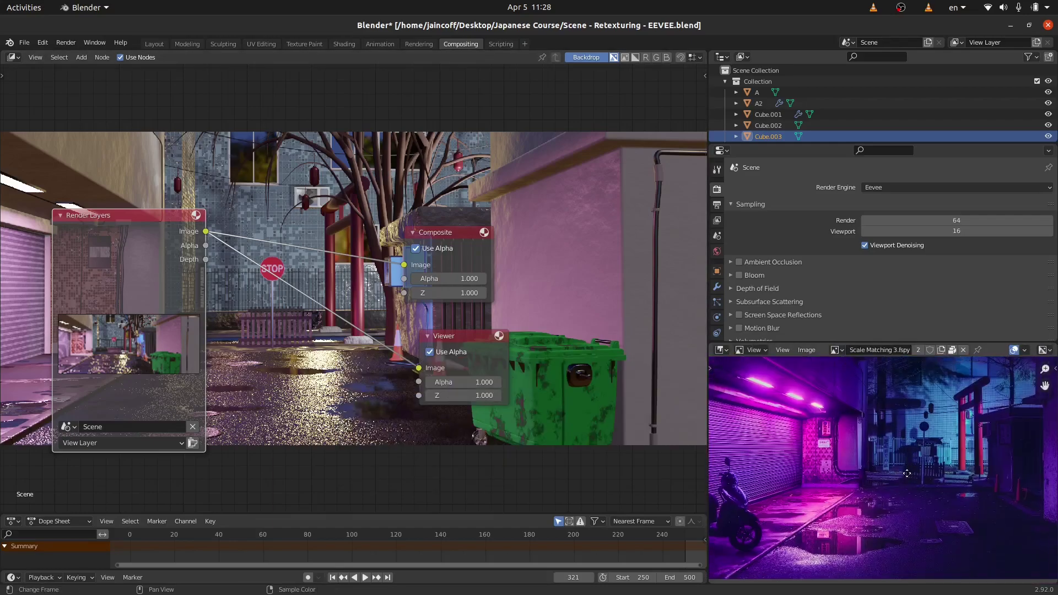
pyautogui.scroll(-4, 906, 475)
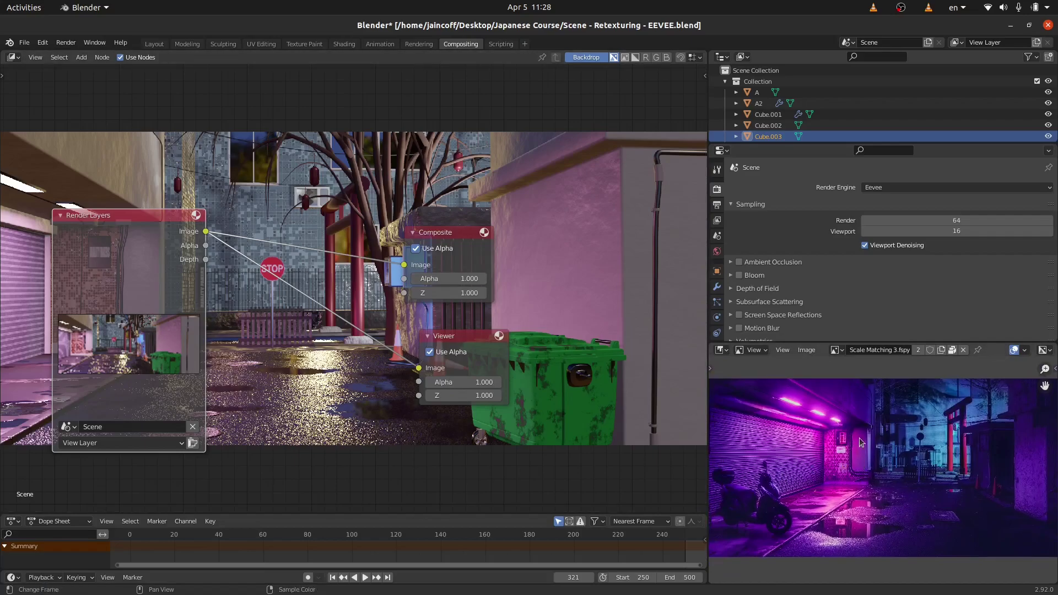
pyautogui.moveTo(389, 251); pyautogui.dragTo(401, 265, button='middle')
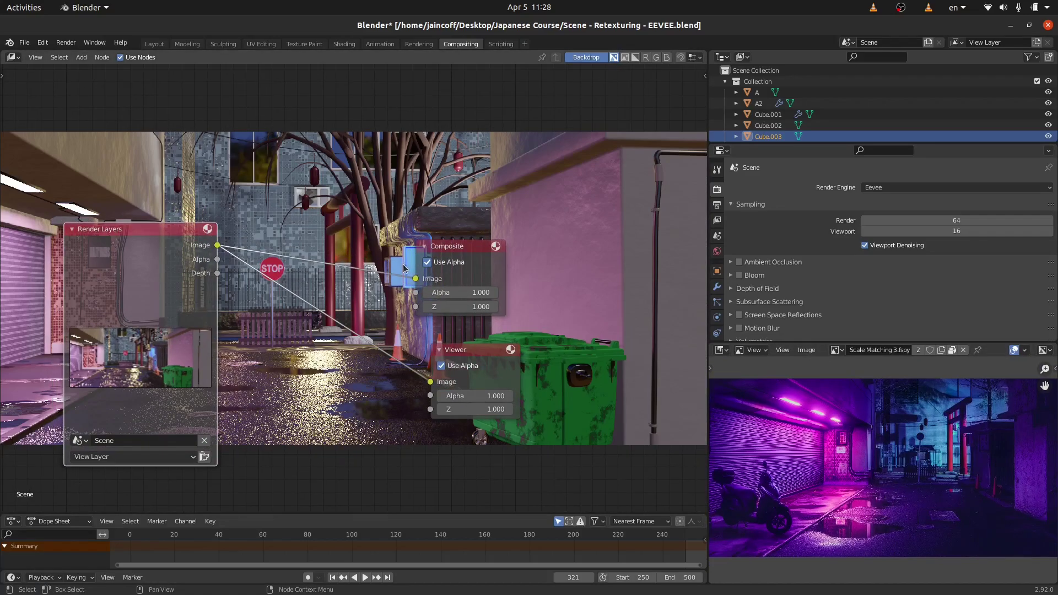
# Add a Color Balance node on the link between the Render Layers node and the Composite node.
pyautogui.hotkey('shift', 'a')
pyautogui.click(338, 336)
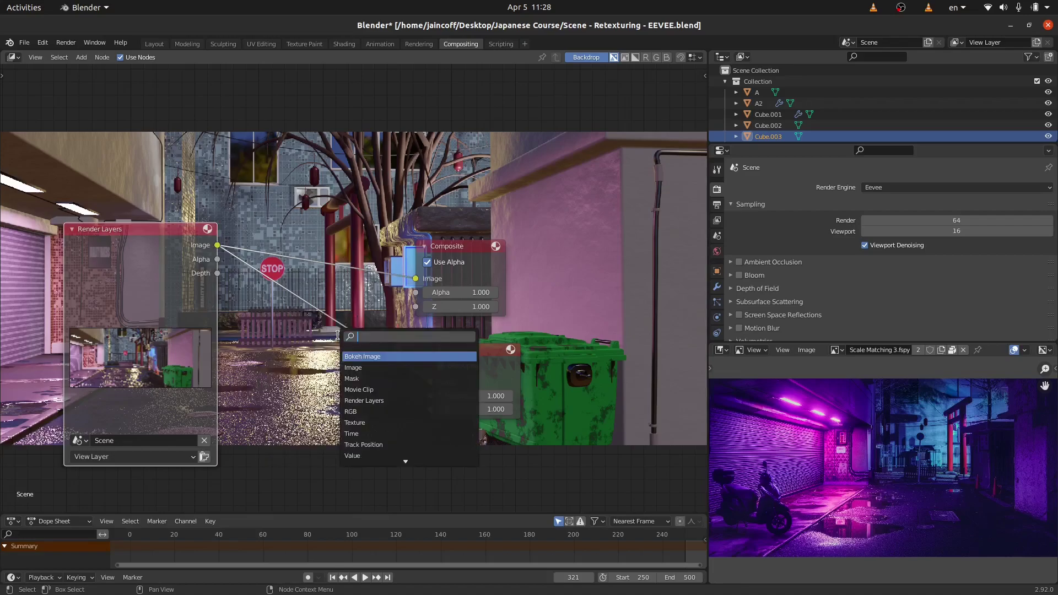
pyautogui.write('color')
pyautogui.press('Return')
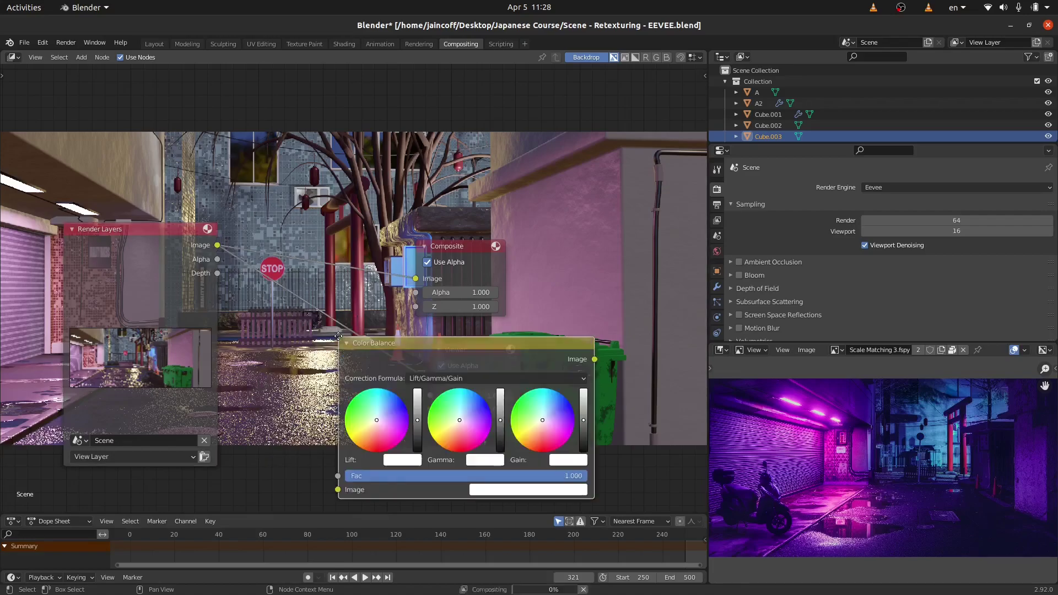
pyautogui.click(331, 253)
# Connect the Color Balance Image output to the Viewer node too, and arrange the Color Balance, Composite and Viewer nodes clear of each other.
pyautogui.moveTo(447, 284); pyautogui.dragTo(348, 269, button='middle')
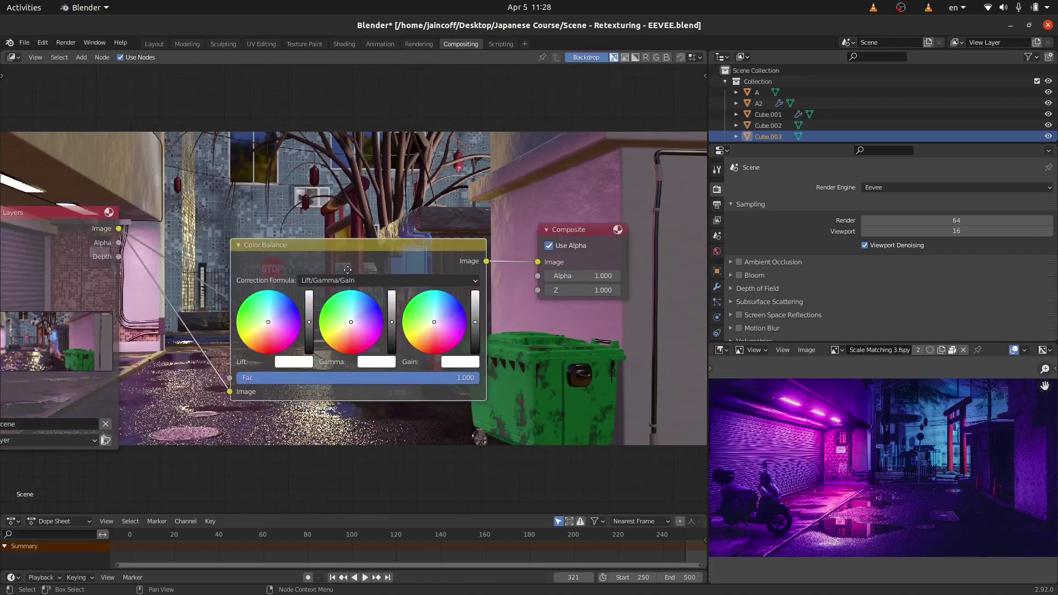
pyautogui.moveTo(348, 273); pyautogui.dragTo(340, 203)
pyautogui.click(402, 362)
pyautogui.moveTo(390, 339); pyautogui.dragTo(570, 357)
pyautogui.moveTo(479, 191); pyautogui.dragTo(511, 384)
pyautogui.moveTo(577, 227); pyautogui.dragTo(571, 190)
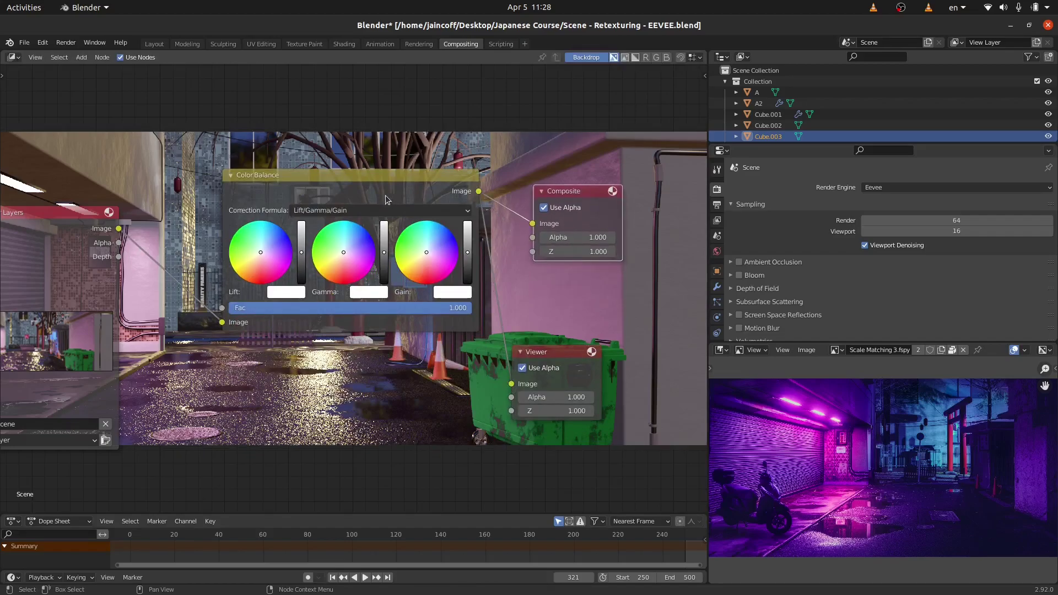
pyautogui.moveTo(386, 197); pyautogui.dragTo(378, 216)
pyautogui.moveTo(568, 358); pyautogui.dragTo(598, 306)
pyautogui.moveTo(396, 183); pyautogui.dragTo(394, 313, button='middle')
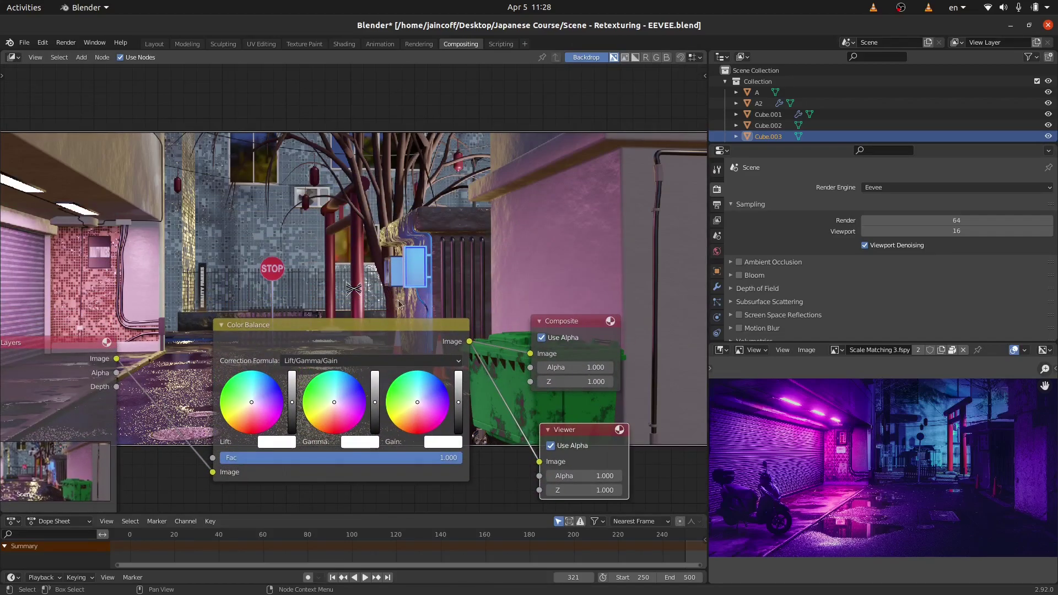
# Tint the Color Balance gain light pink and its gamma light blue-violet, and shrink the backdrop so the whole render fits.
pyautogui.click(435, 413)
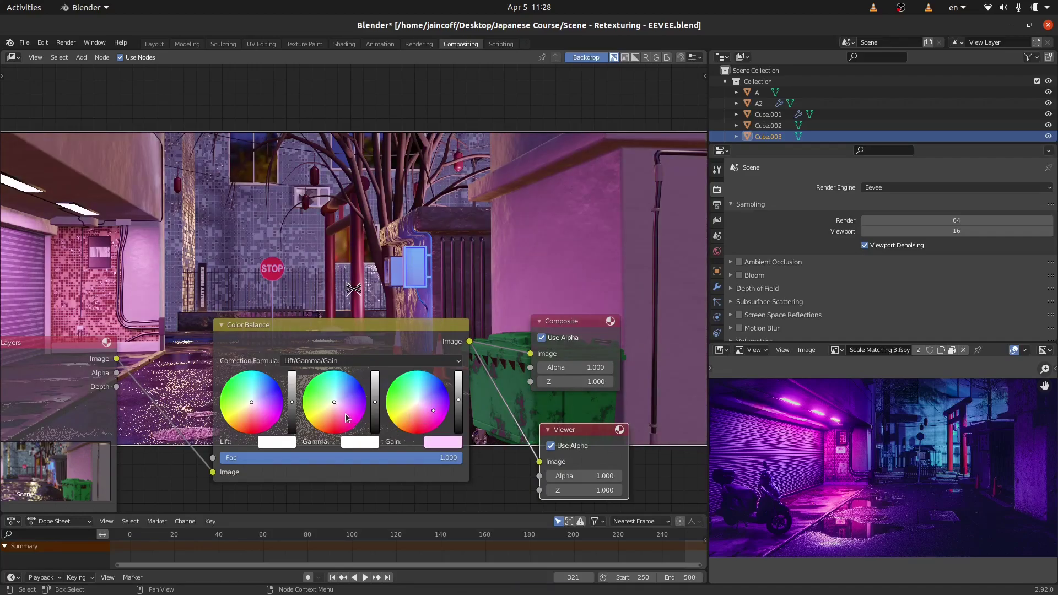
pyautogui.click(341, 389)
pyautogui.moveTo(349, 393); pyautogui.dragTo(354, 394)
pyautogui.scroll(-3, 394, 304)
pyautogui.moveTo(395, 304); pyautogui.dragTo(413, 346, button='middle')
pyautogui.press('v')
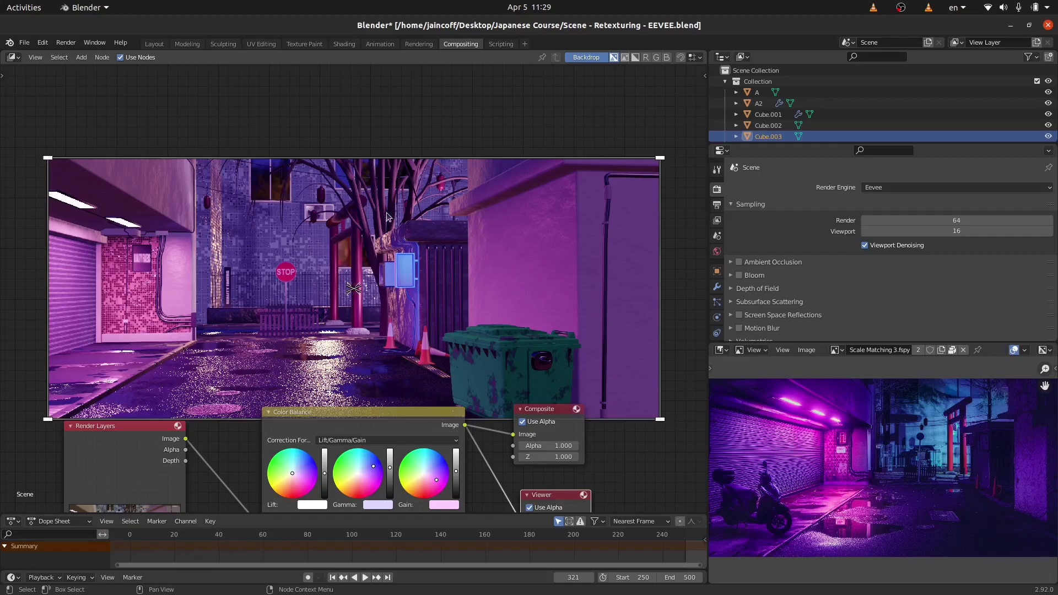
# Add a Glare node on the link between the Render Layers node and the Color Balance node.
pyautogui.moveTo(339, 344); pyautogui.dragTo(327, 251, button='middle')
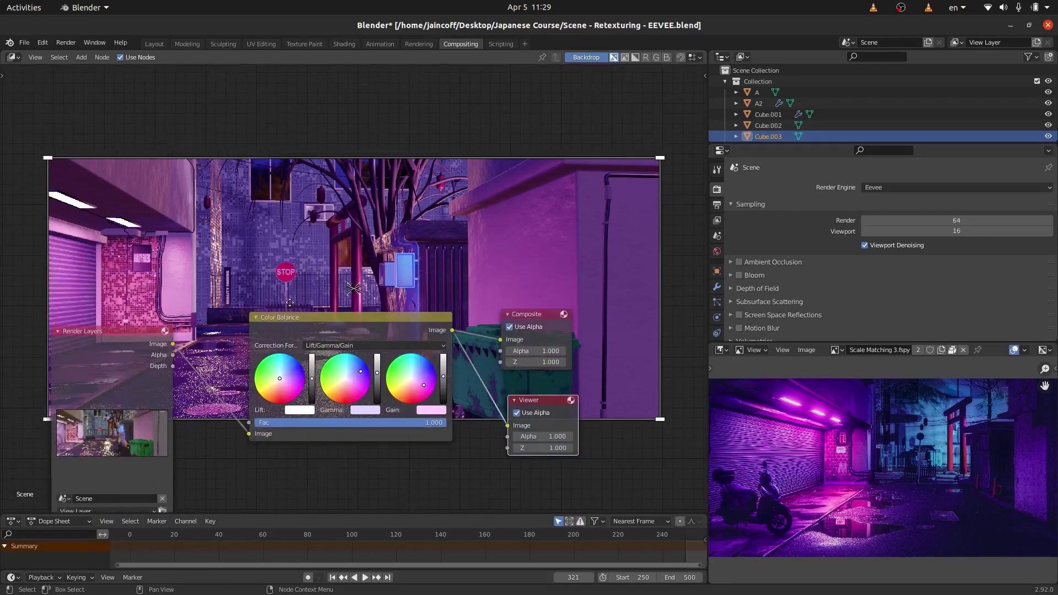
pyautogui.click(280, 253)
pyautogui.hotkey('shift', 'a')
pyautogui.click(401, 241)
pyautogui.write('glare')
pyautogui.press('Return')
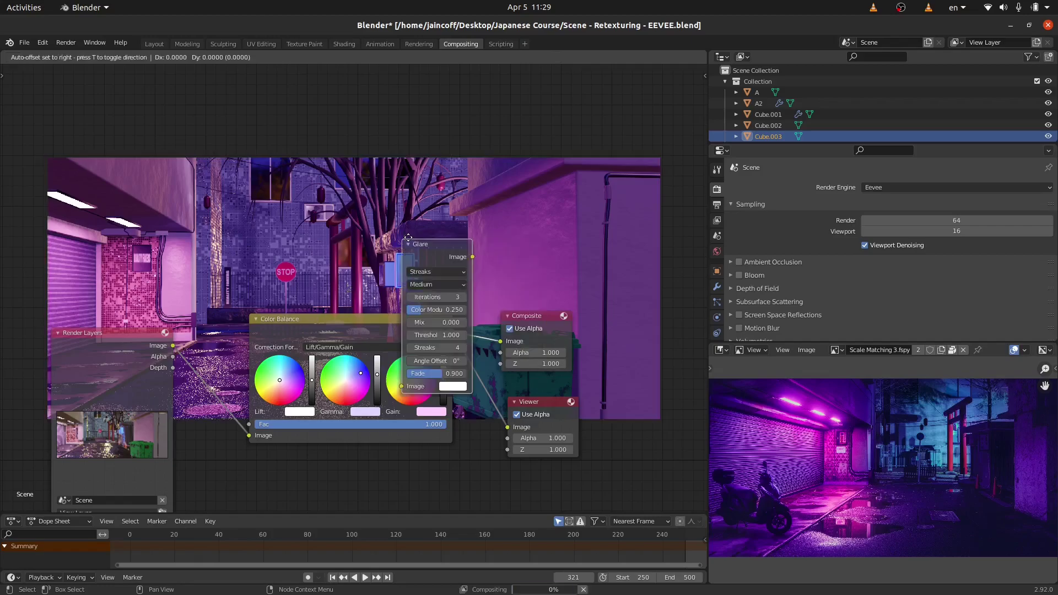
pyautogui.click(234, 314)
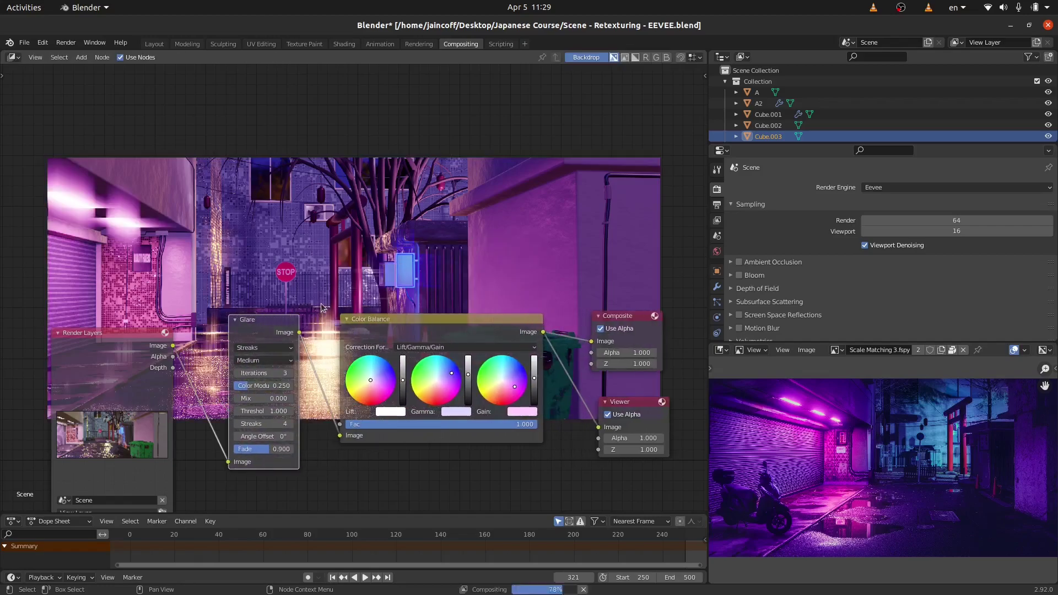
# Set the Glare node's type to Fog Glow and its quality to High.
pyautogui.scroll(4, 323, 307)
pyautogui.click(256, 396)
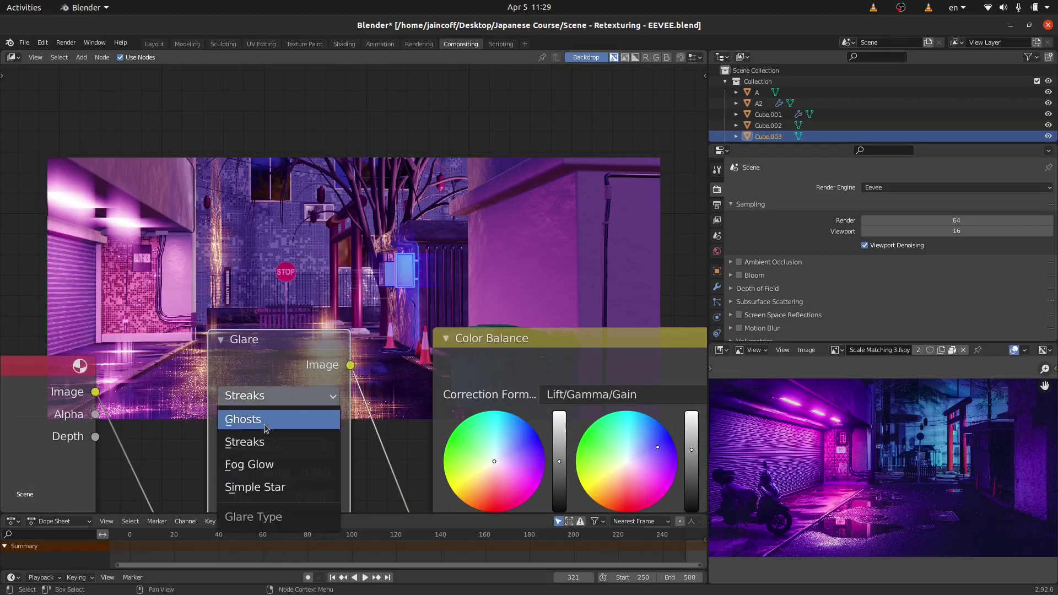
pyautogui.click(259, 465)
pyautogui.moveTo(351, 456); pyautogui.dragTo(366, 380, button='middle')
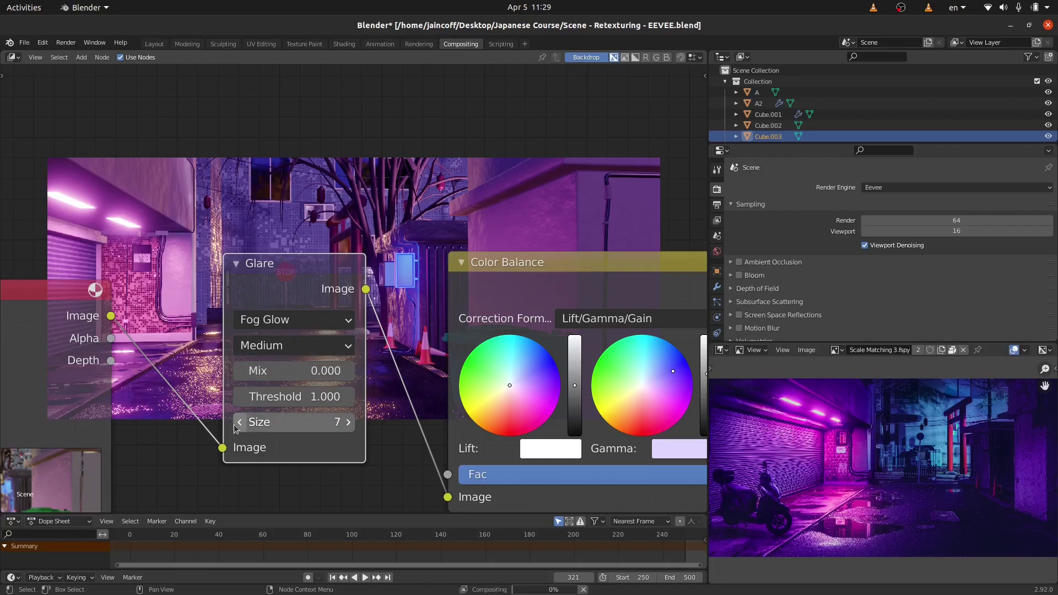
pyautogui.click(294, 346)
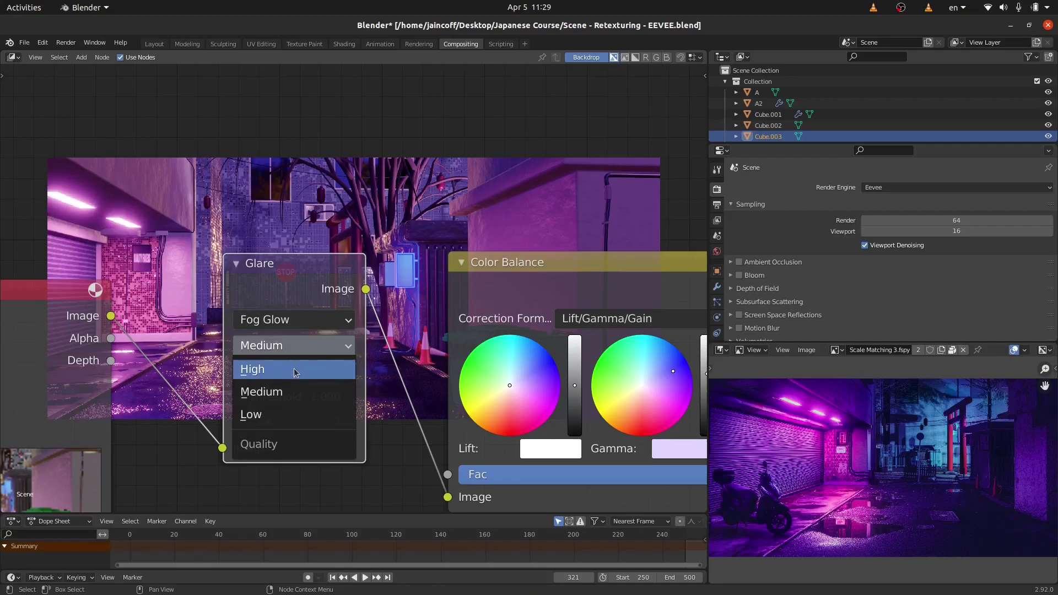
pyautogui.click(298, 369)
pyautogui.moveTo(413, 229); pyautogui.dragTo(376, 434, button='middle')
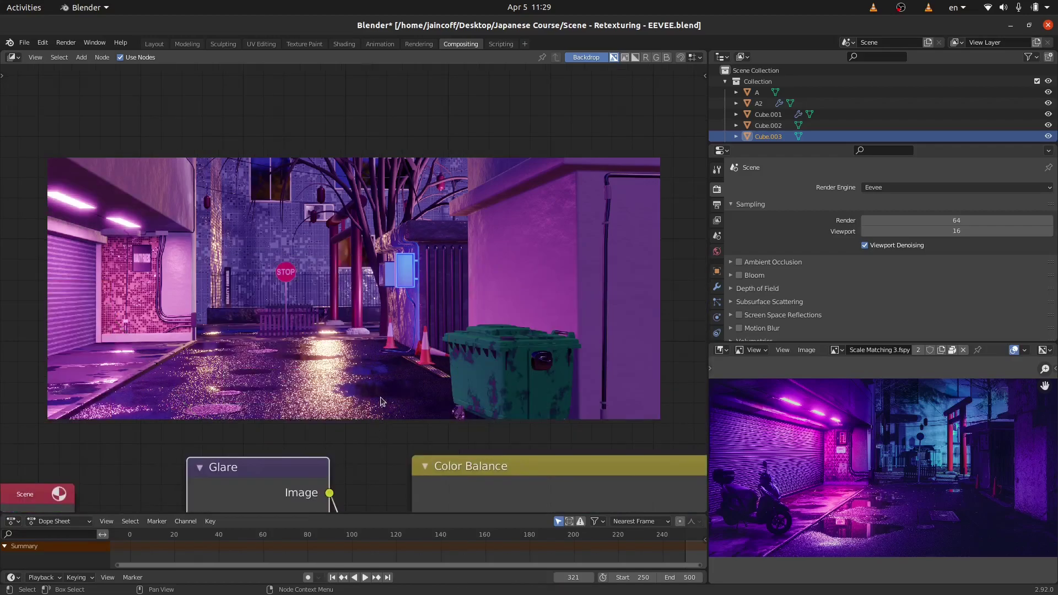